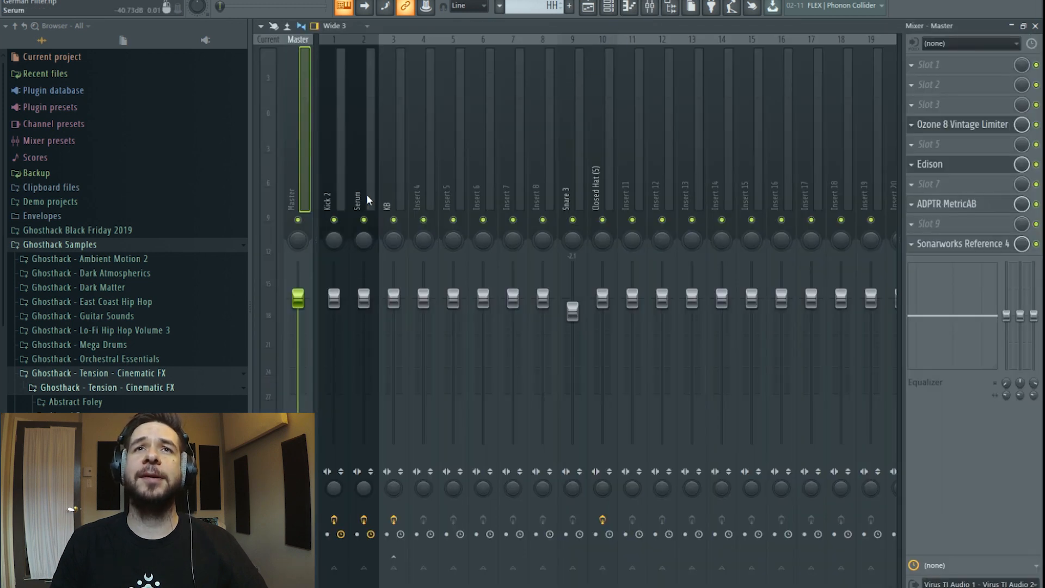
Review the effect chains on the Serum and Kick 2 mixer tracks and inspect Kick 2's elysia mpressor
{"action": "left_click", "coordinate": [368, 214]}
{"action": "left_click", "coordinate": [627, 8]}
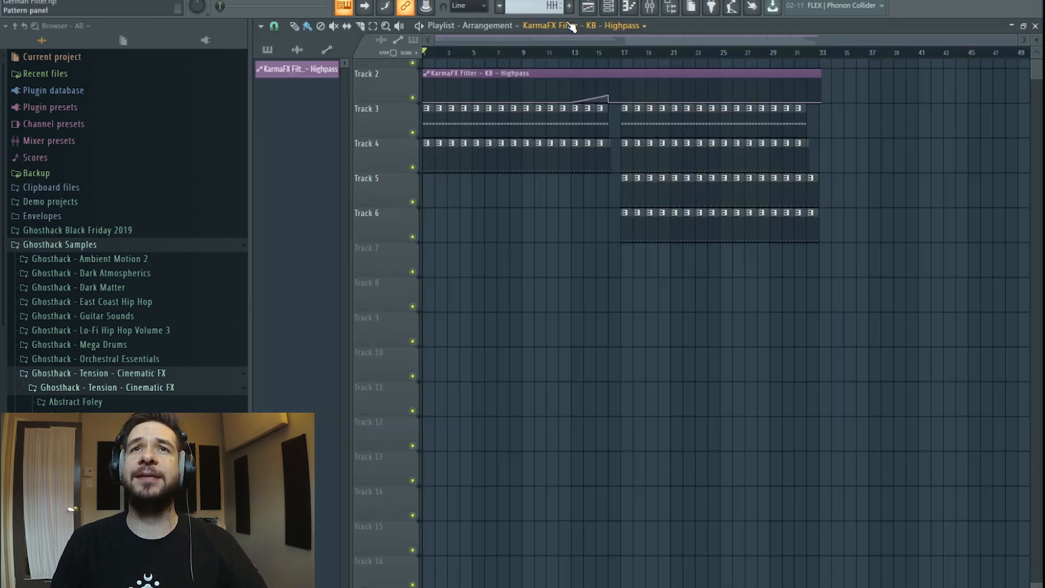
{"action": "left_click_drag", "start_coordinate": [604, 39], "coordinate": [669, 60]}
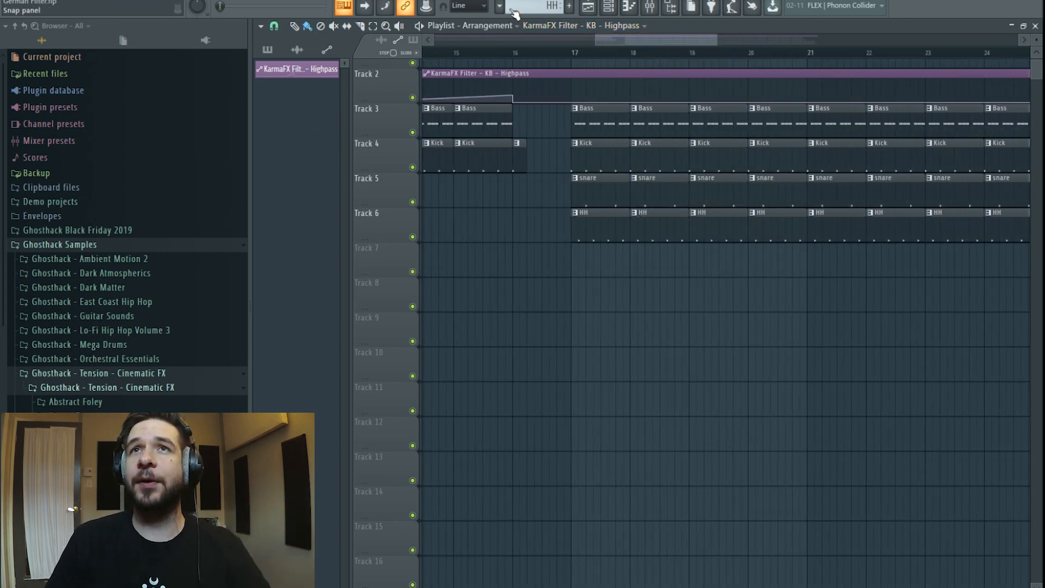
{"action": "left_click", "coordinate": [651, 14]}
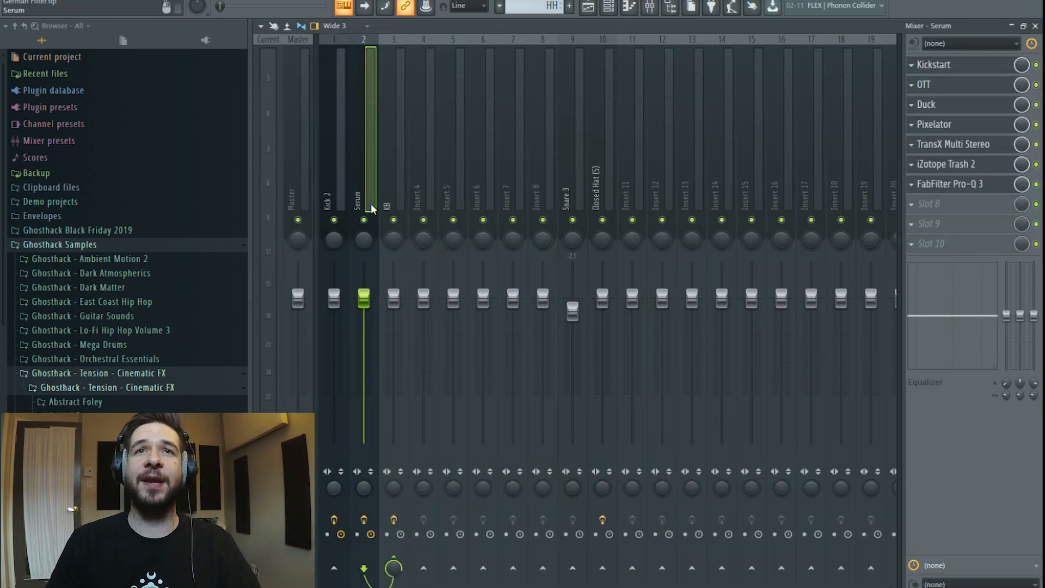
{"action": "left_click", "coordinate": [590, 8]}
{"action": "left_click", "coordinate": [658, 12]}
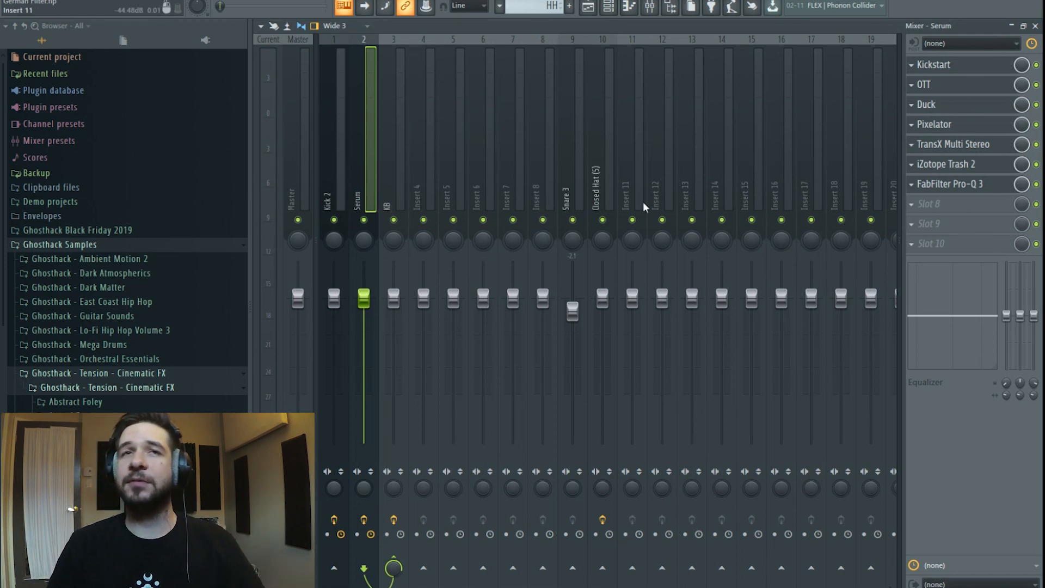
{"action": "key", "text": "Left"}
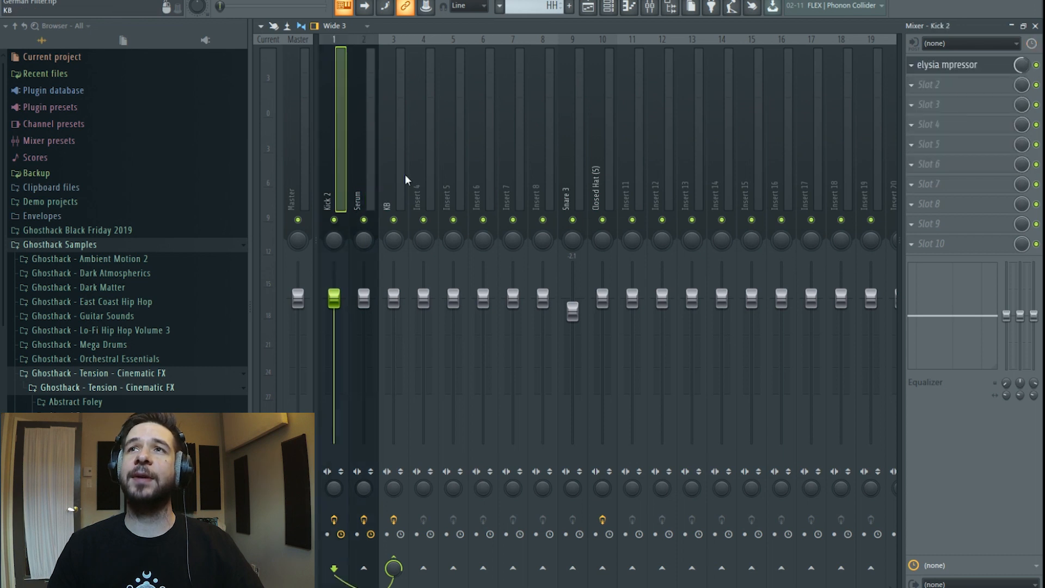
{"action": "left_click", "coordinate": [970, 67]}
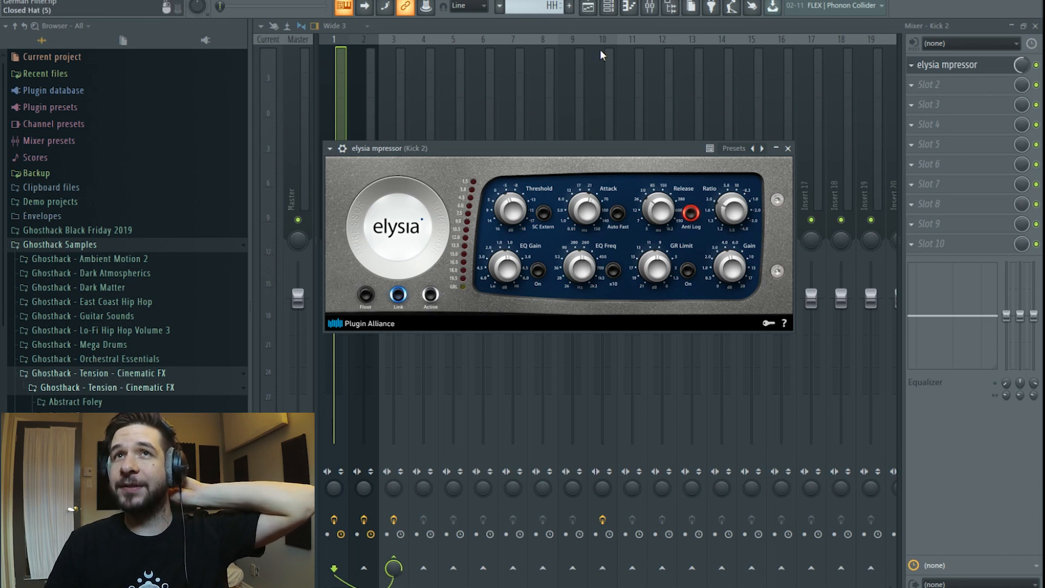
Play the arrangement in the playlist from the beginning and stop it after a few bars
{"action": "left_click", "coordinate": [588, 6]}
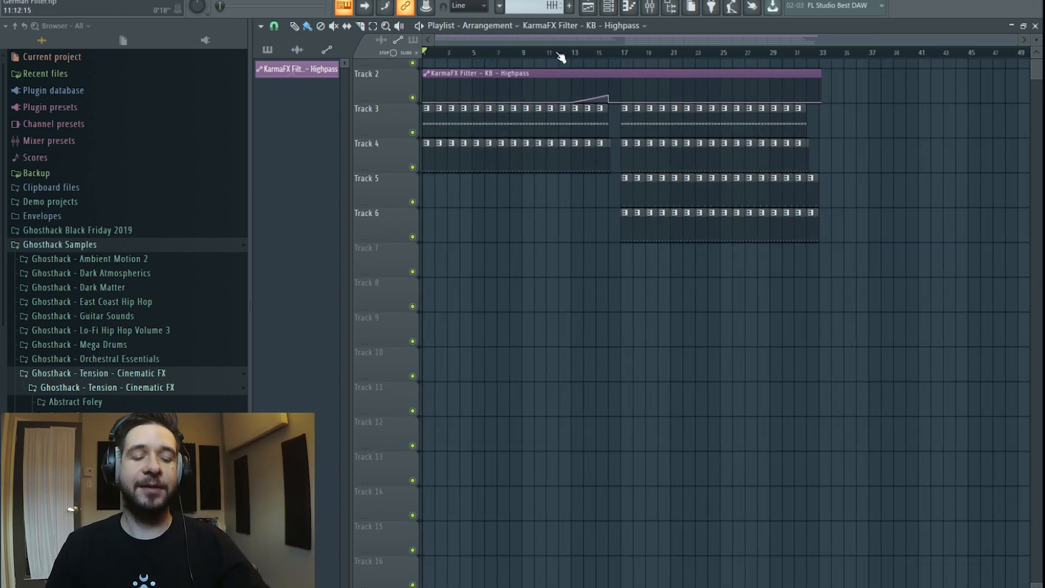
{"action": "key", "text": "space"}
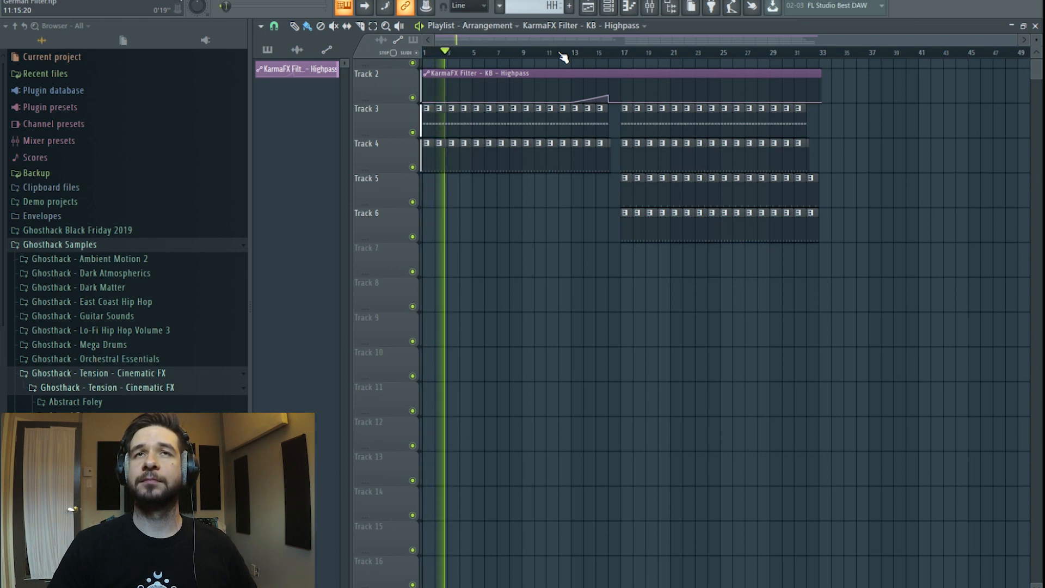
{"action": "key", "text": "space"}
Listen to the arrangement from bar 13 through the filter build-up into the section starting at bar 17
{"action": "left_click", "coordinate": [579, 55]}
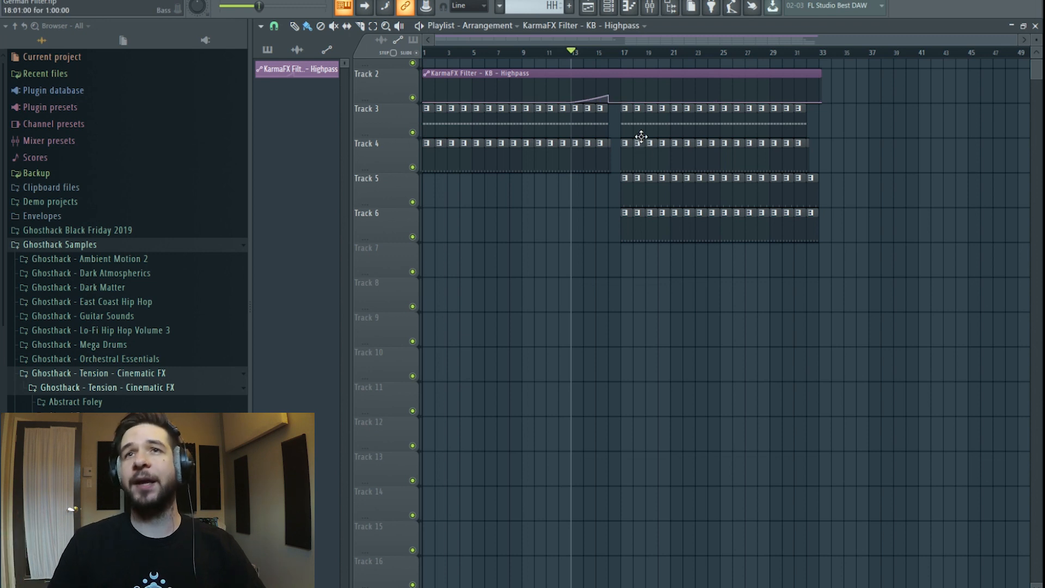
{"action": "scroll", "coordinate": [676, 57], "scroll_direction": "up", "scroll_amount": 3}
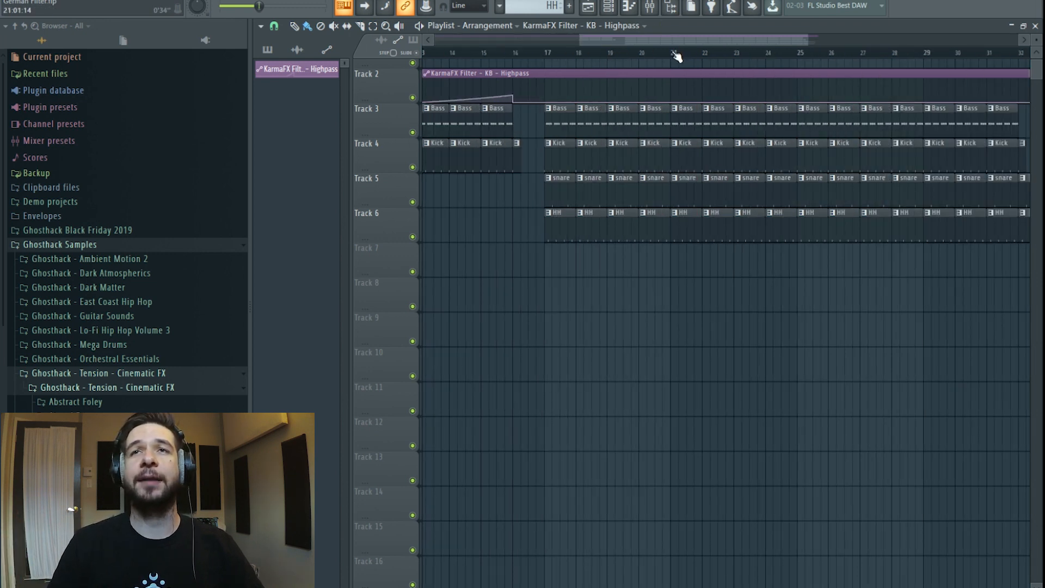
{"action": "scroll", "coordinate": [676, 57], "scroll_direction": "down", "scroll_amount": 2}
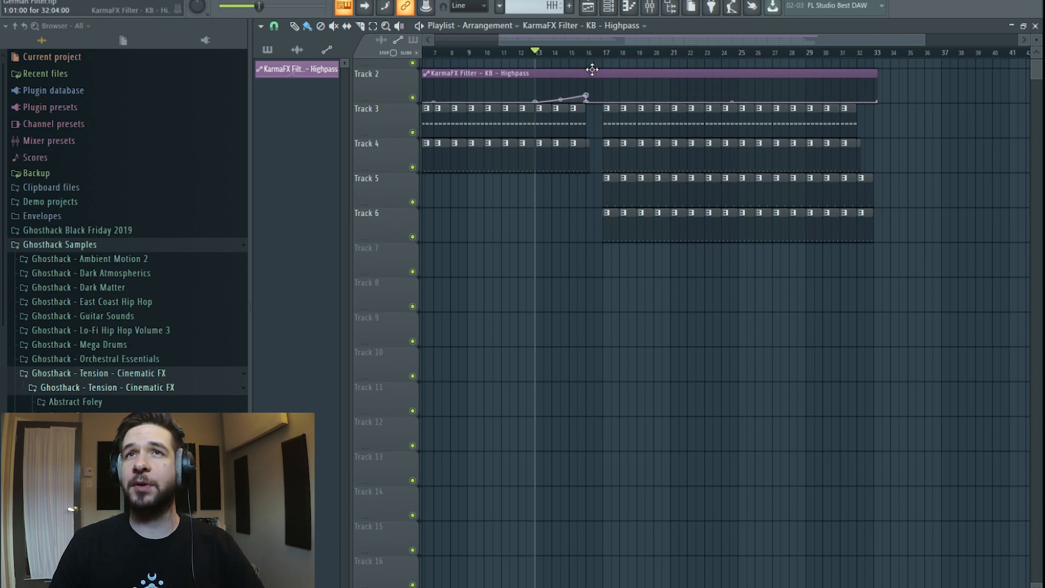
{"action": "key", "text": "space"}
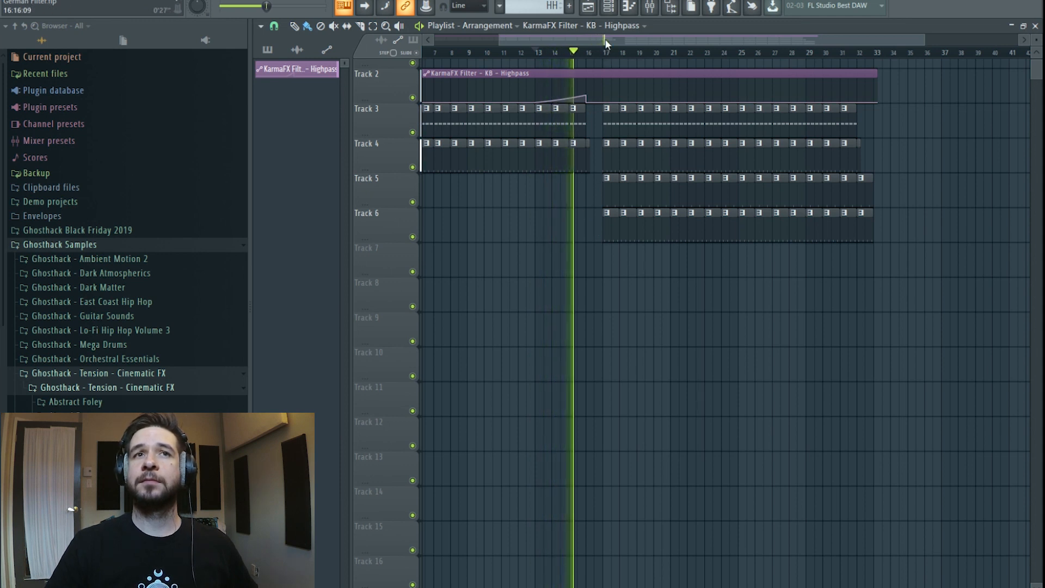
{"action": "scroll", "coordinate": [606, 53], "scroll_direction": "up", "scroll_amount": 2}
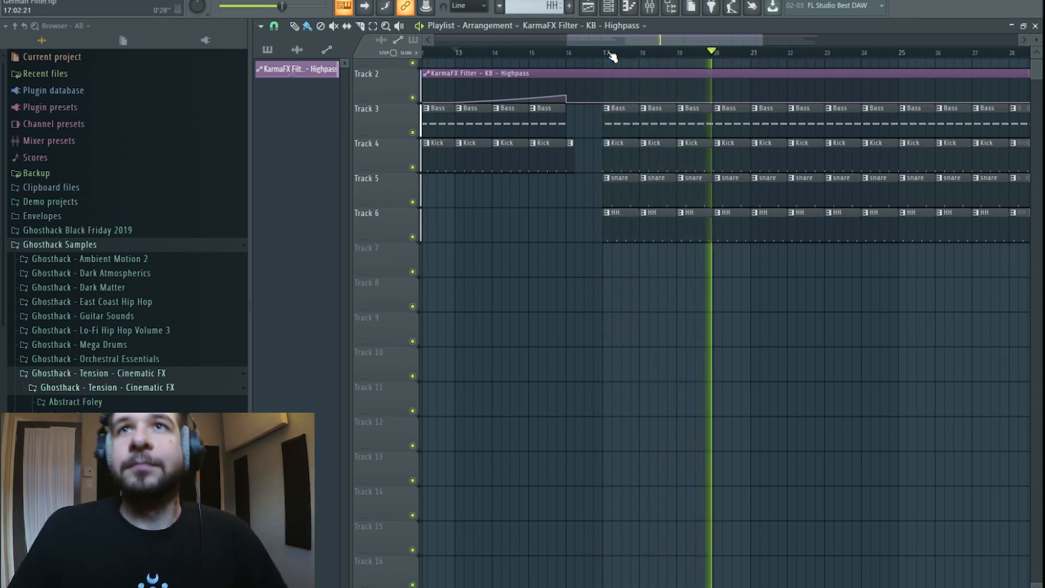
{"action": "key", "text": "space"}
Show all channels in the channel rack and inspect the Kick 2 instrument's settings
{"action": "key", "text": "F6"}
{"action": "left_click", "coordinate": [354, 25]}
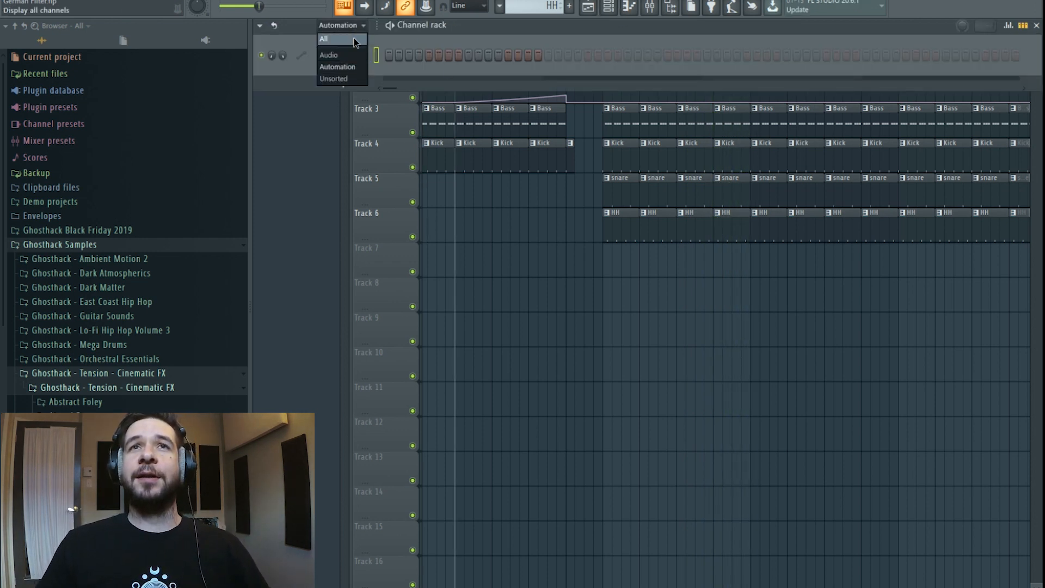
{"action": "left_click", "coordinate": [354, 38]}
{"action": "left_click", "coordinate": [354, 186]}
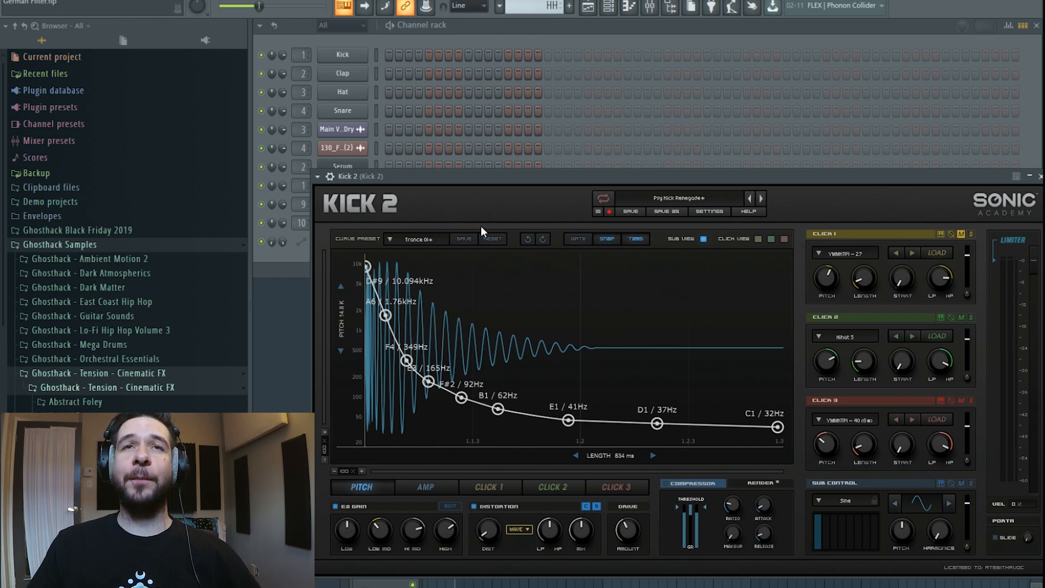
{"action": "left_click_drag", "start_coordinate": [973, 178], "coordinate": [948, 169]}
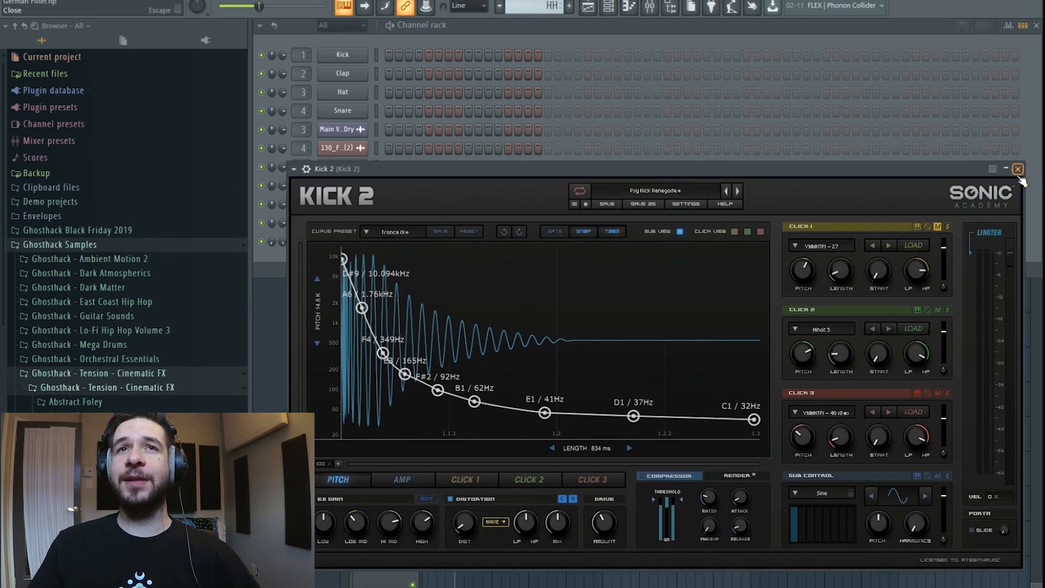
{"action": "left_click", "coordinate": [1017, 170]}
Open the Serum channel and look up its bass preset in the Black Marvin Ghosthack Psytrance Awakening 2 presets
{"action": "left_click", "coordinate": [343, 167]}
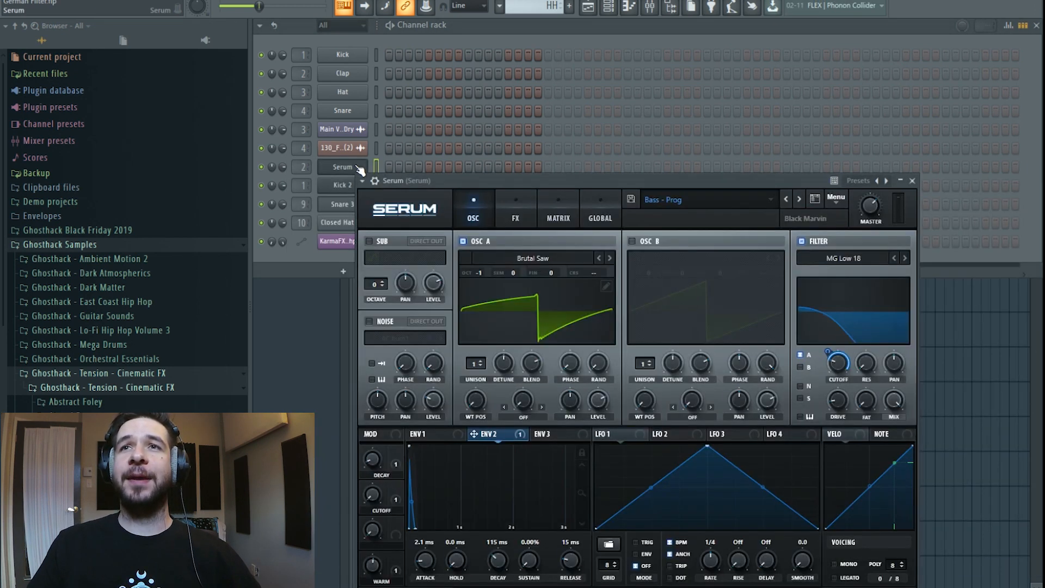
{"action": "left_click", "coordinate": [700, 201]}
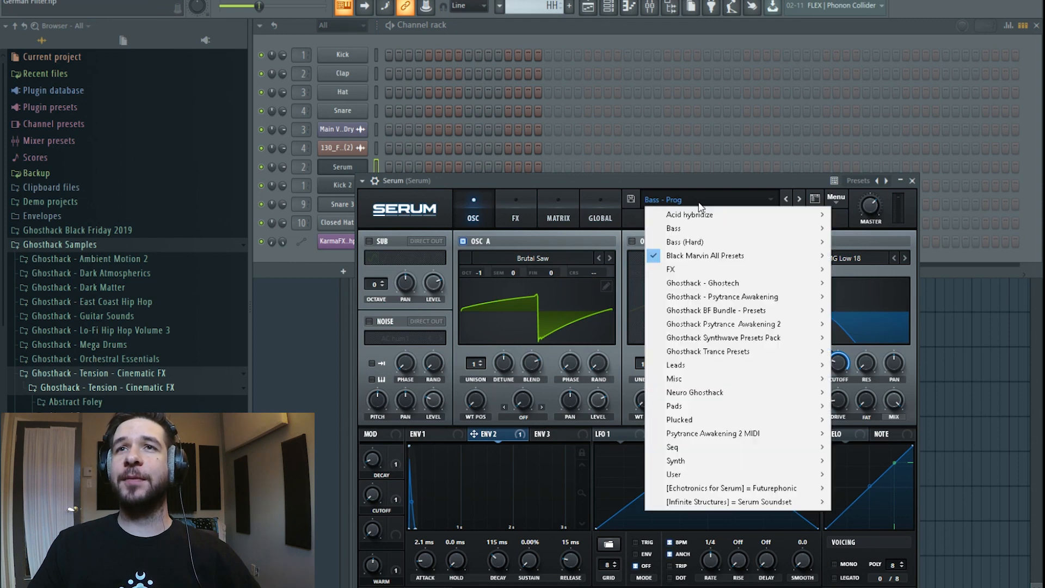
{"action": "mouse_move", "coordinate": [736, 260]}
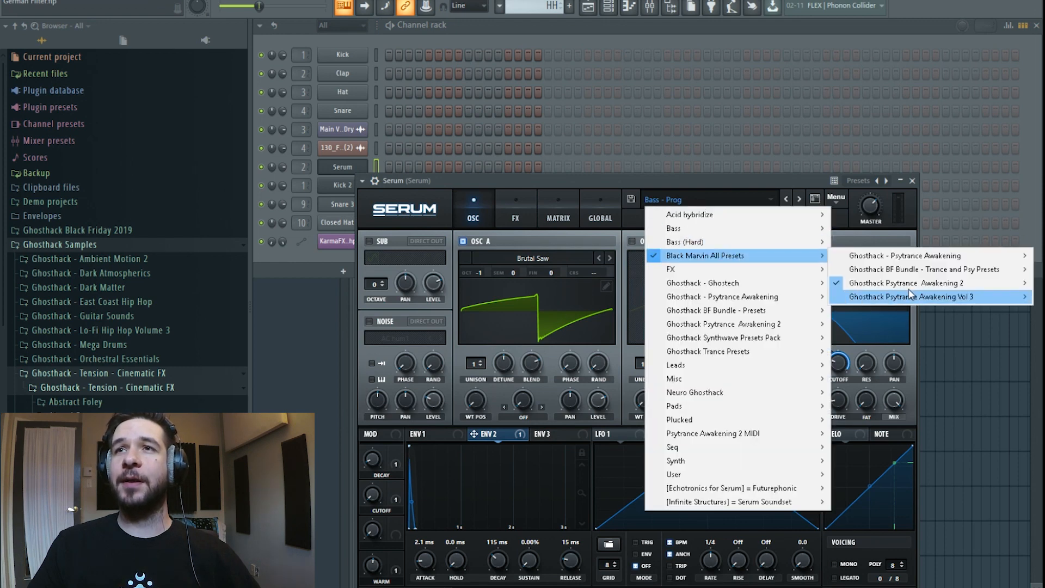
{"action": "mouse_move", "coordinate": [909, 289]}
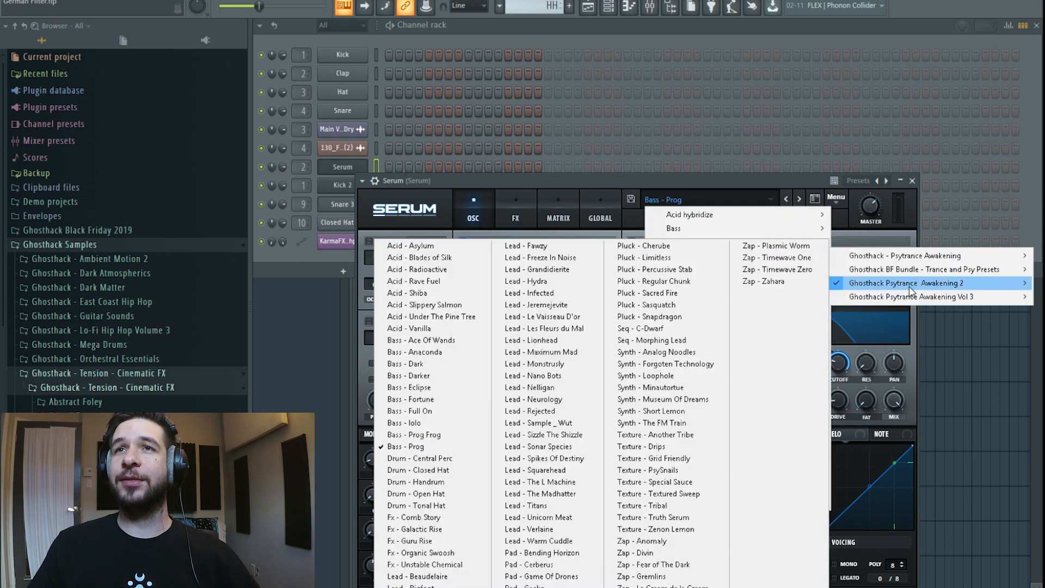
{"action": "left_click", "coordinate": [723, 180]}
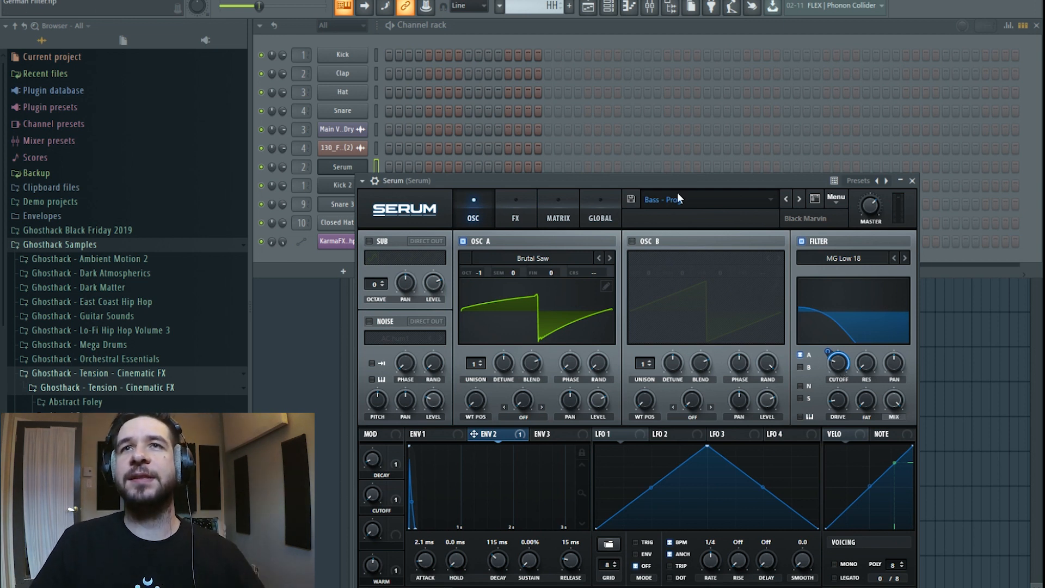
Place the Ghosthack Fast Whoosh - 7 sample from the Whooshes folder on Track 7 near bar 17
{"action": "left_click", "coordinate": [594, 16]}
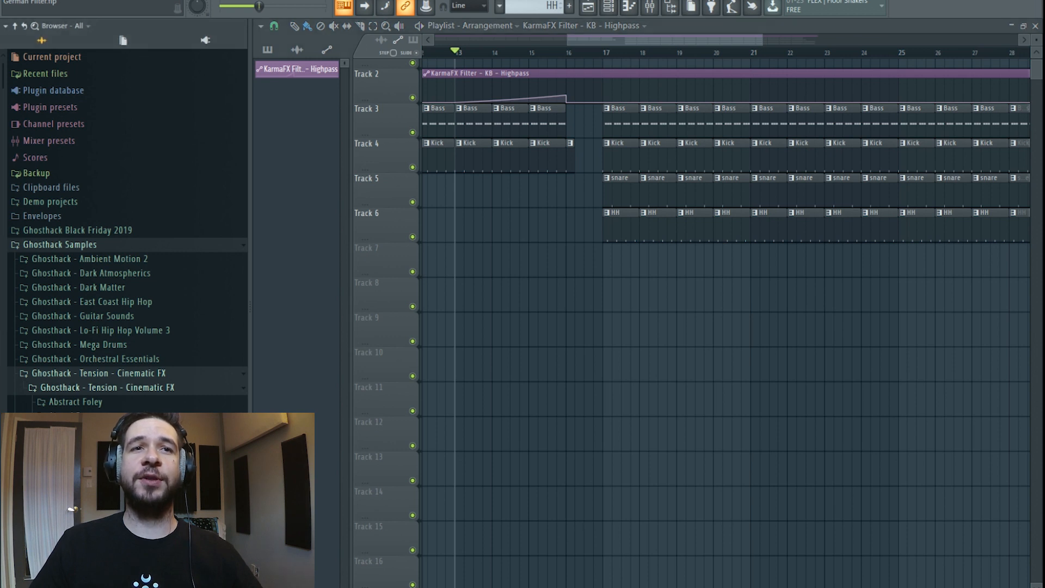
{"action": "scroll", "coordinate": [125, 228], "scroll_direction": "down", "scroll_amount": 4}
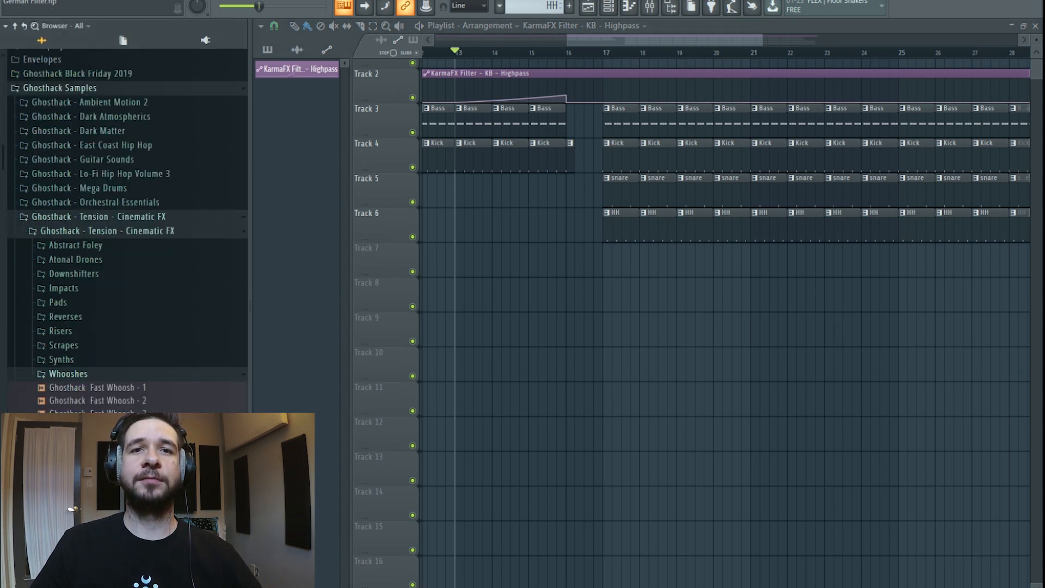
{"action": "scroll", "coordinate": [128, 228], "scroll_direction": "down", "scroll_amount": 6}
{"action": "left_click_drag", "start_coordinate": [129, 351], "coordinate": [137, 373]}
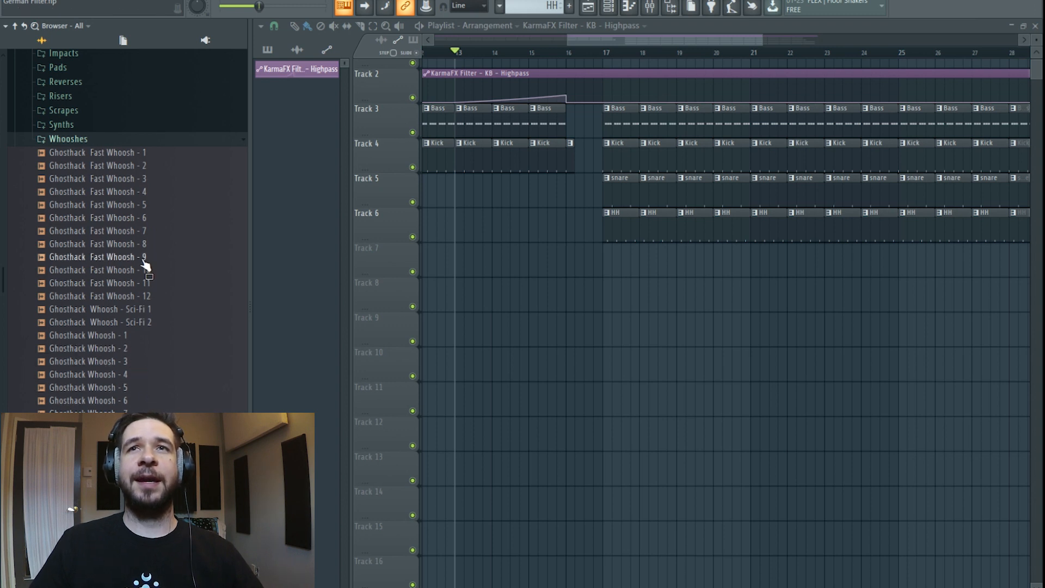
{"action": "left_click_drag", "start_coordinate": [608, 40], "coordinate": [582, 44]}
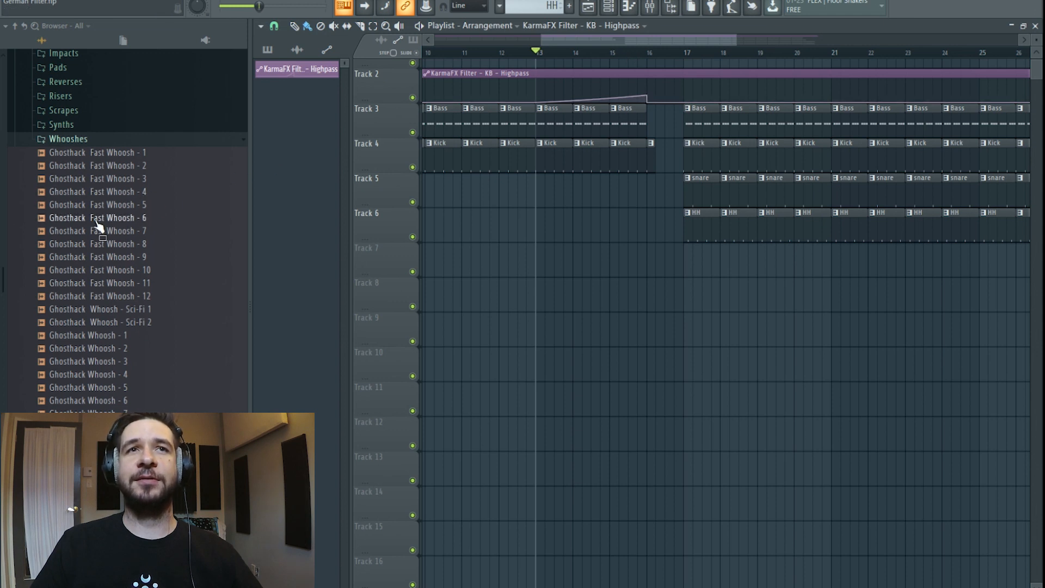
{"action": "left_click_drag", "start_coordinate": [140, 227], "coordinate": [695, 266]}
Align the whoosh clip to start at 16:15:00 so its peak falls near bar 17, and open its channel settings
{"action": "scroll", "coordinate": [717, 57], "scroll_direction": "up", "scroll_amount": 6}
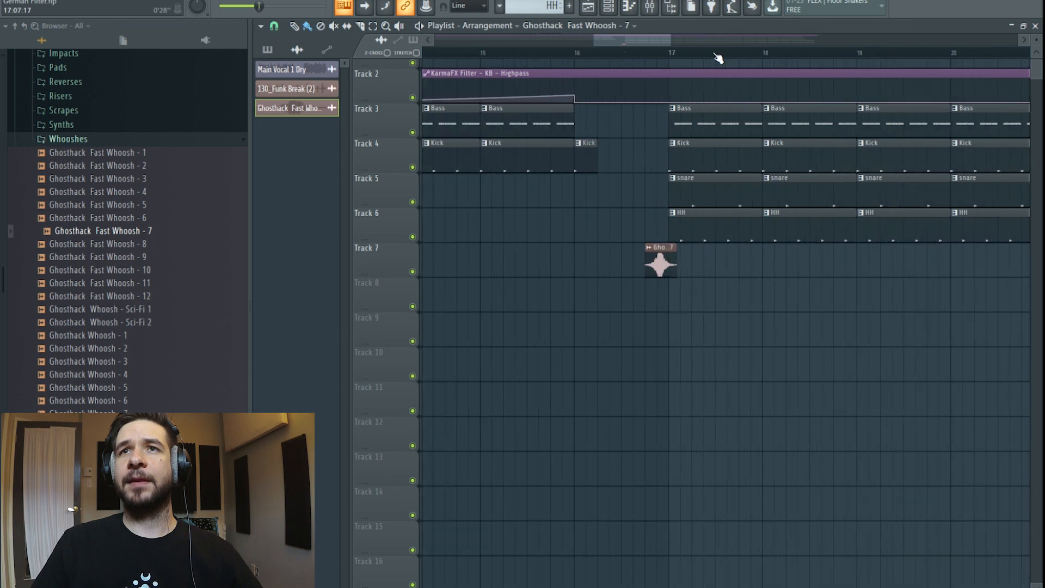
{"action": "left_click_drag", "start_coordinate": [539, 265], "coordinate": [572, 263]}
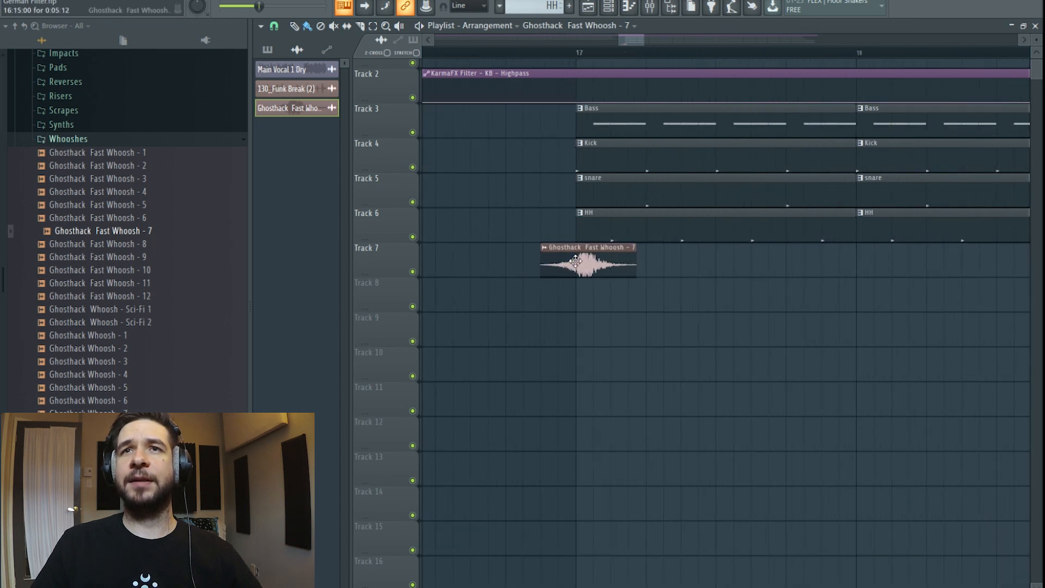
{"action": "double_click", "coordinate": [575, 262]}
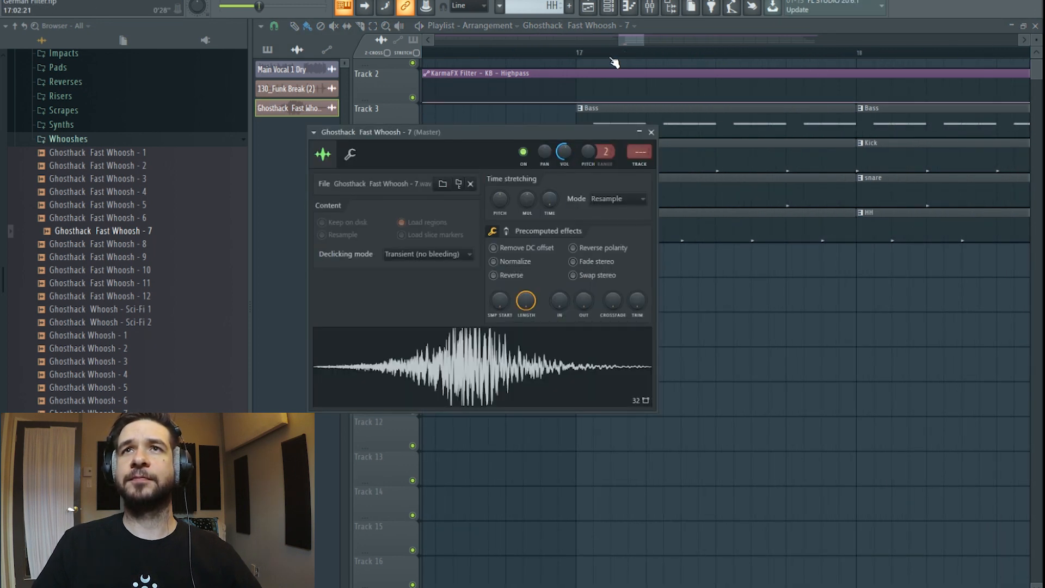
Play the transition into bar 17 to hear the whoosh together with the drums and bass
{"action": "scroll", "coordinate": [613, 56], "scroll_direction": "down", "scroll_amount": 2}
{"action": "key", "text": "space"}
{"action": "left_click_drag", "start_coordinate": [617, 42], "coordinate": [621, 42]}
{"action": "scroll", "coordinate": [612, 54], "scroll_direction": "down", "scroll_amount": 2}
{"action": "scroll", "coordinate": [615, 54], "scroll_direction": "down", "scroll_amount": 2}
{"action": "scroll", "coordinate": [627, 122], "scroll_direction": "up", "scroll_amount": 1}
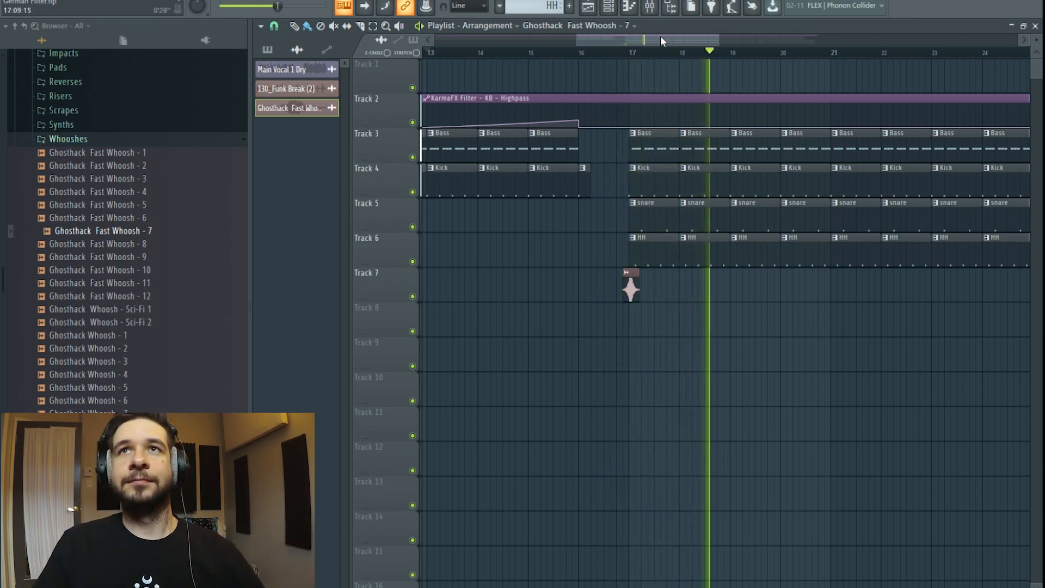
Route the Ghosthack Fast Whoosh - 7 channel to mixer track 16
{"action": "left_click", "coordinate": [659, 8]}
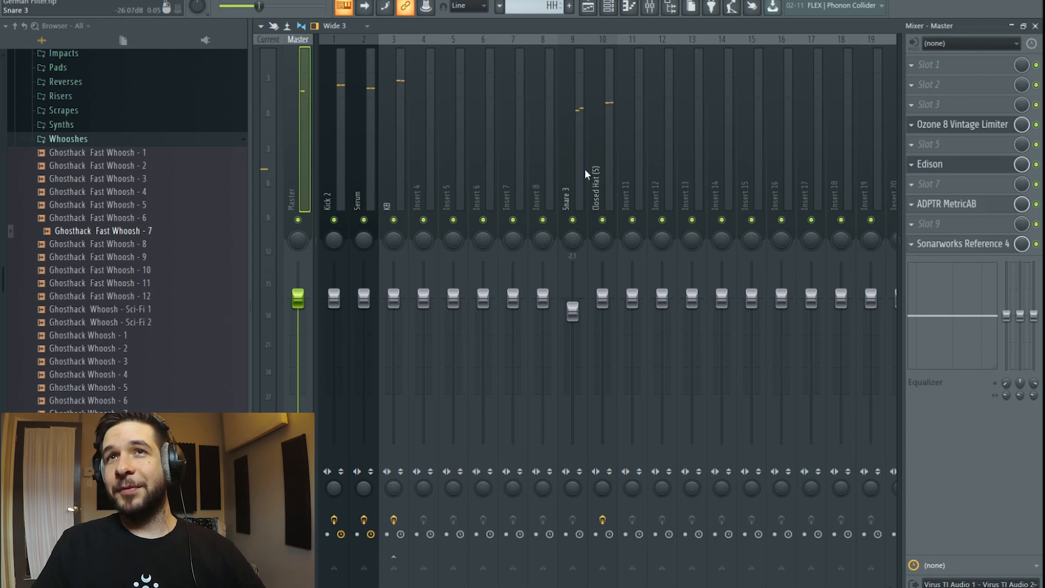
{"action": "scroll", "coordinate": [591, 172], "scroll_direction": "down", "scroll_amount": 2}
{"action": "right_click", "coordinate": [610, 173]}
{"action": "mouse_move", "coordinate": [661, 163]}
{"action": "left_click", "coordinate": [763, 165]}
Load KarmaFX Reverb into the whoosh track's first effect slot with the FX-White Ocean preset
{"action": "left_click", "coordinate": [964, 64]}
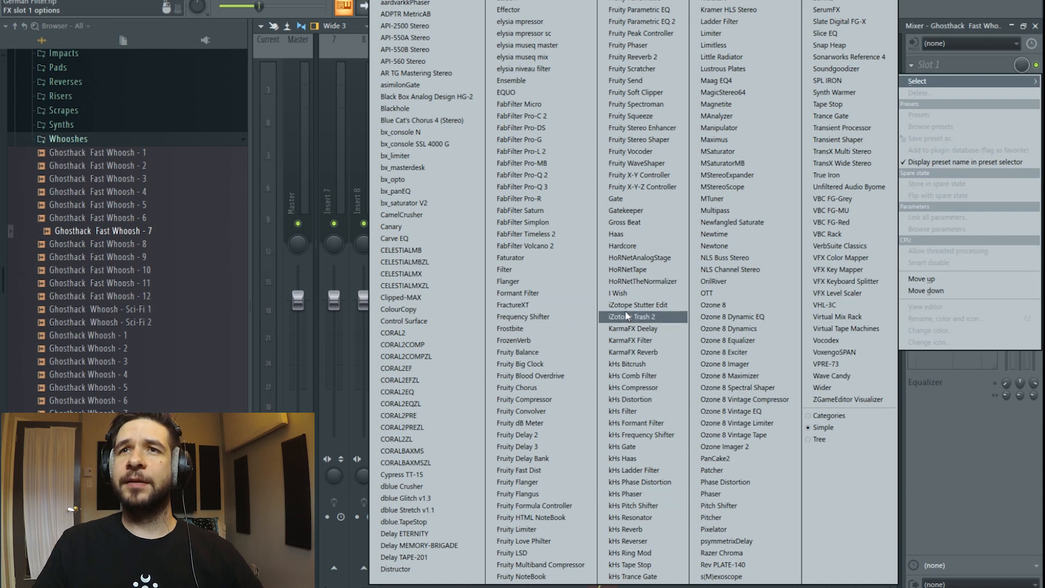
{"action": "left_click", "coordinate": [648, 353]}
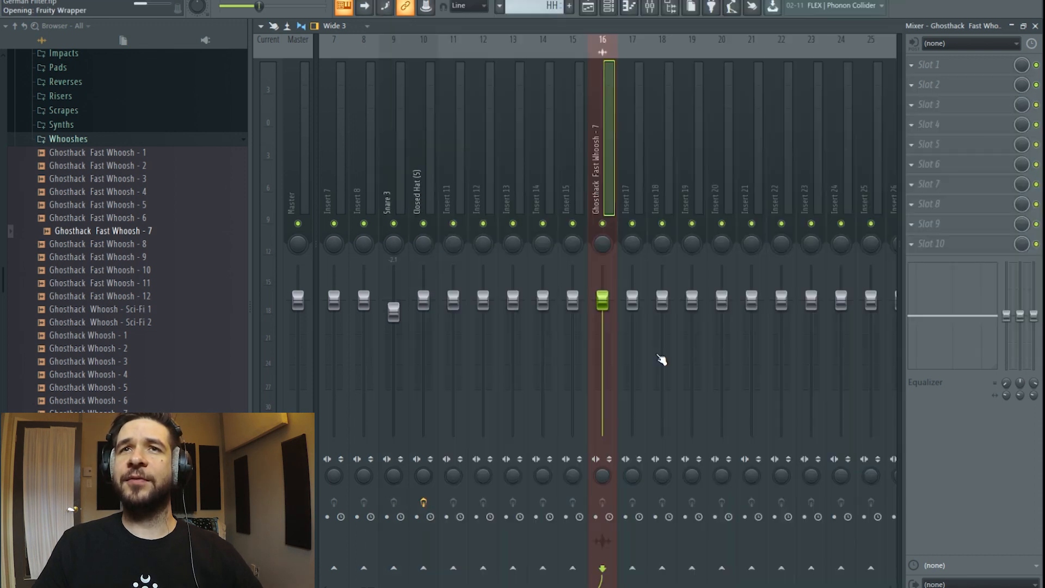
{"action": "left_click", "coordinate": [298, 116]}
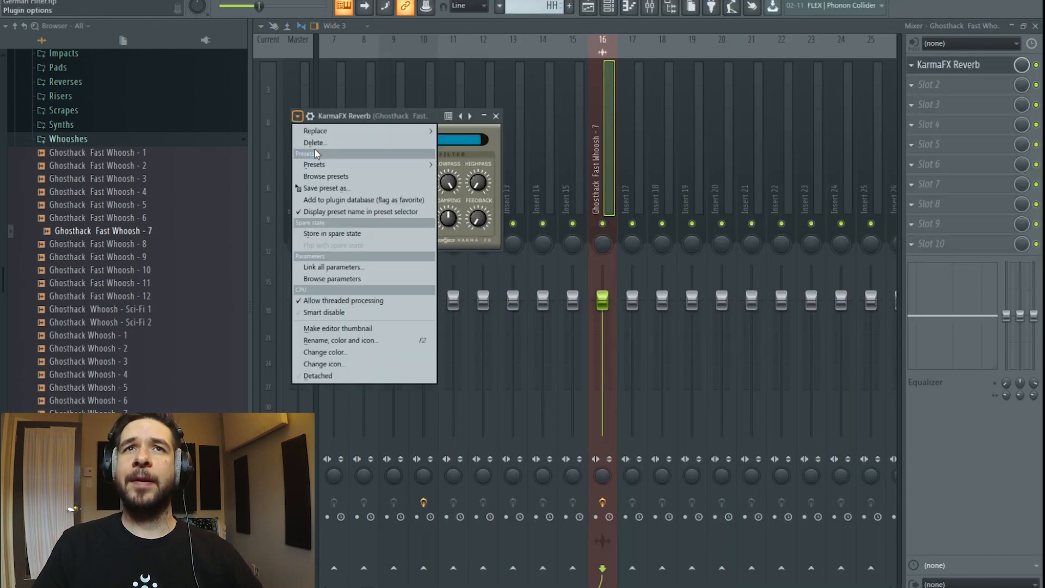
{"action": "mouse_move", "coordinate": [325, 167]}
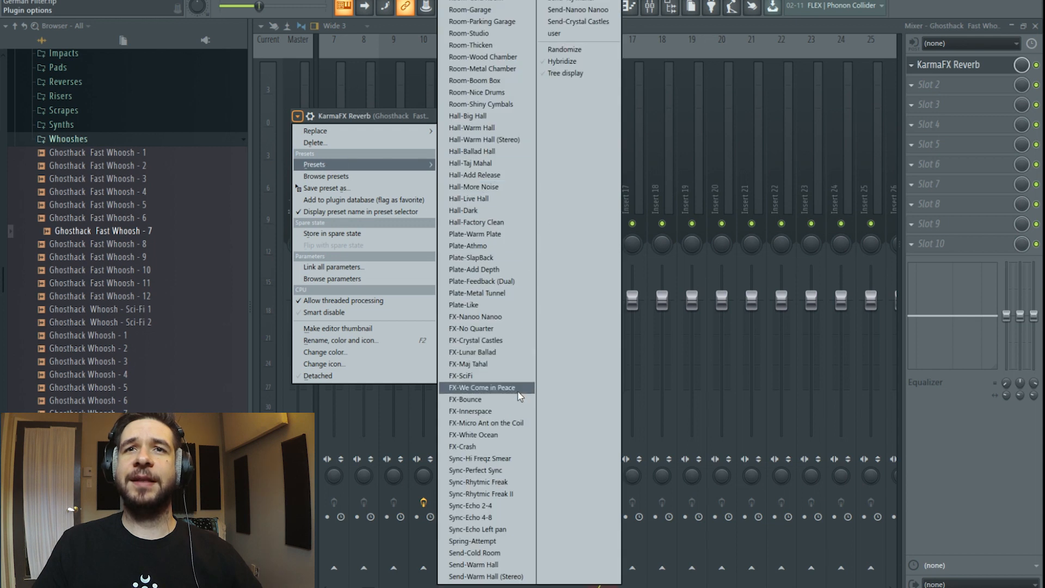
{"action": "left_click", "coordinate": [473, 434]}
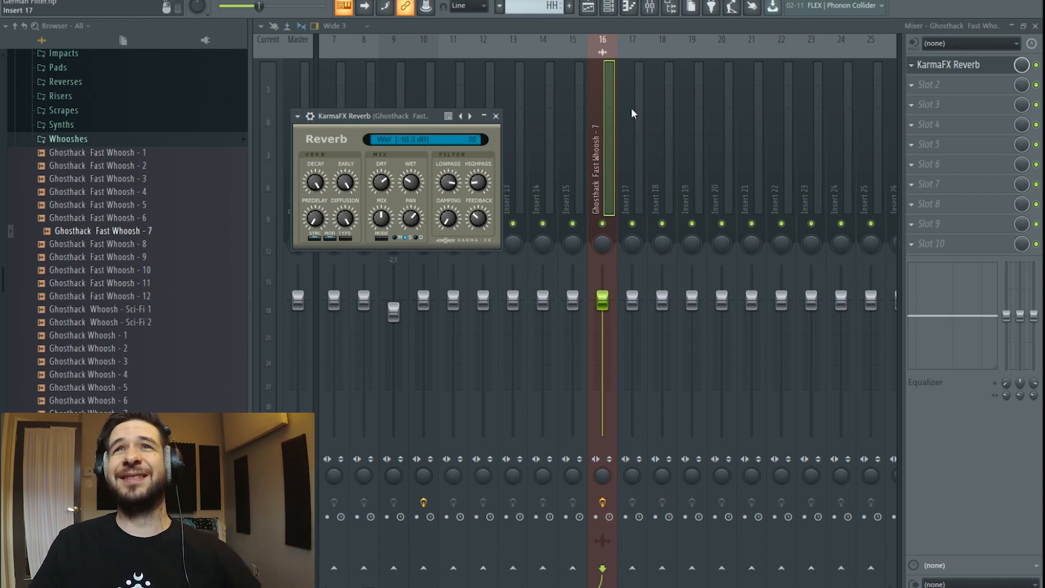
Play the transition into bar 17 to hear the reverbed whoosh, and check its level on mixer track 16
{"action": "left_click", "coordinate": [590, 7]}
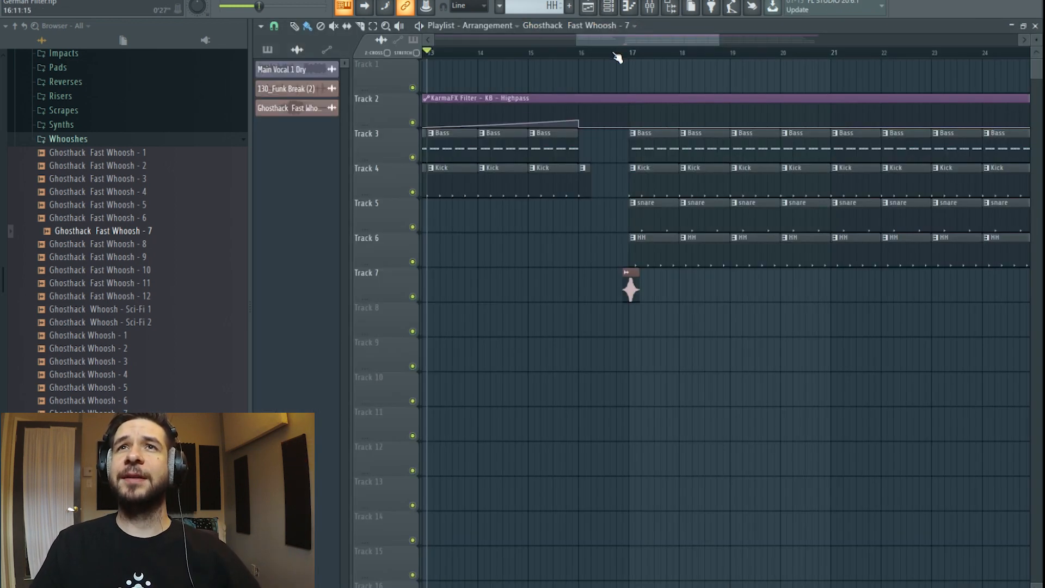
{"action": "scroll", "coordinate": [572, 64], "scroll_direction": "down", "scroll_amount": 3}
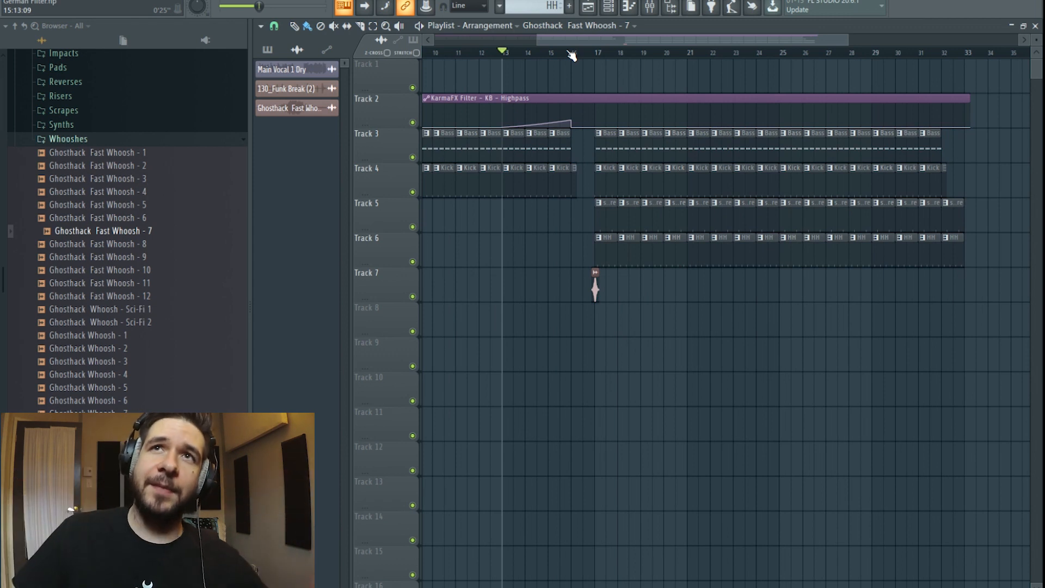
{"action": "left_click", "coordinate": [571, 52]}
{"action": "key", "text": "space"}
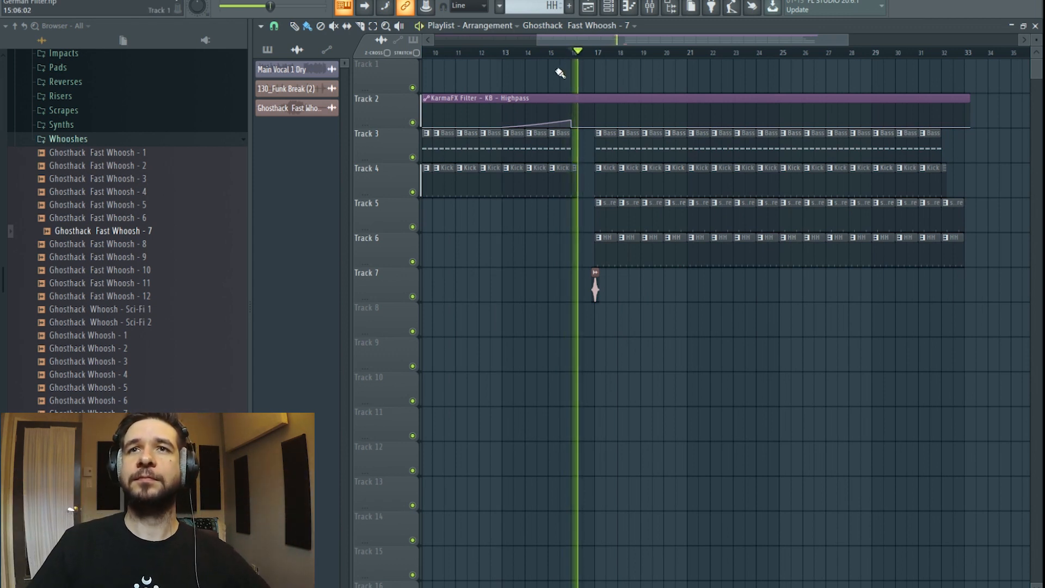
{"action": "left_click_drag", "start_coordinate": [629, 43], "coordinate": [669, 43]}
{"action": "left_click", "coordinate": [651, 7]}
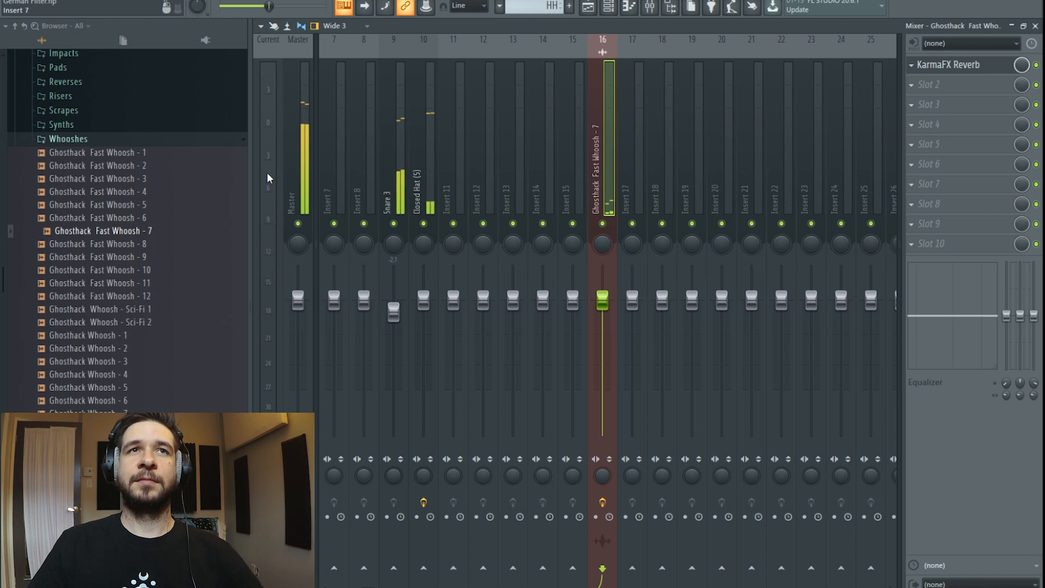
{"action": "key", "text": "space"}
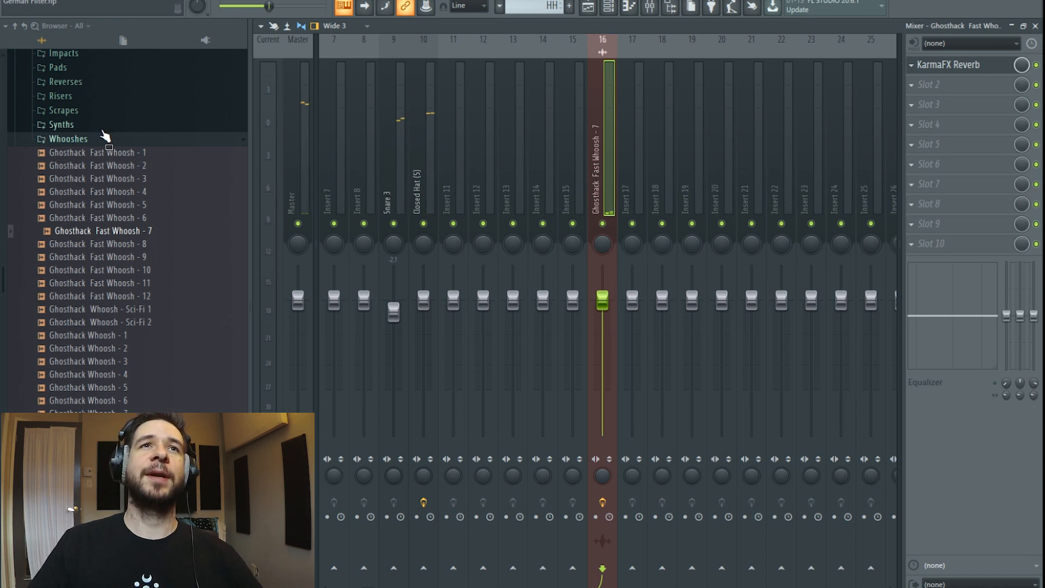
Browse and audition the Ghosthack whoosh samples, and open the Scrapes folder of the Tension - Cinematic FX pack
{"action": "scroll", "coordinate": [131, 245], "scroll_direction": "down", "scroll_amount": 6}
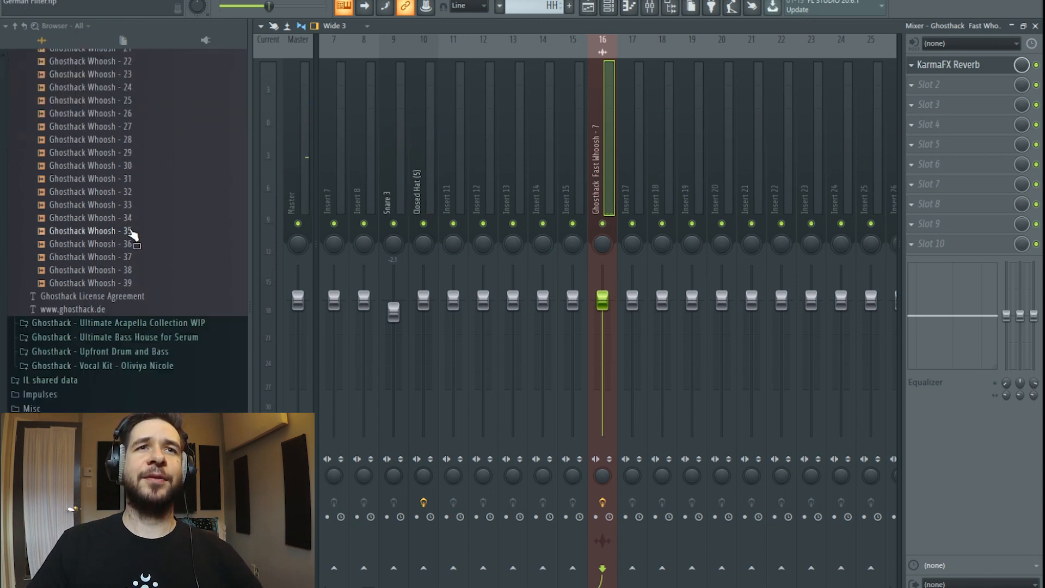
{"action": "left_click", "coordinate": [150, 297]}
{"action": "left_click", "coordinate": [154, 351]}
{"action": "scroll", "coordinate": [147, 326], "scroll_direction": "up", "scroll_amount": 6}
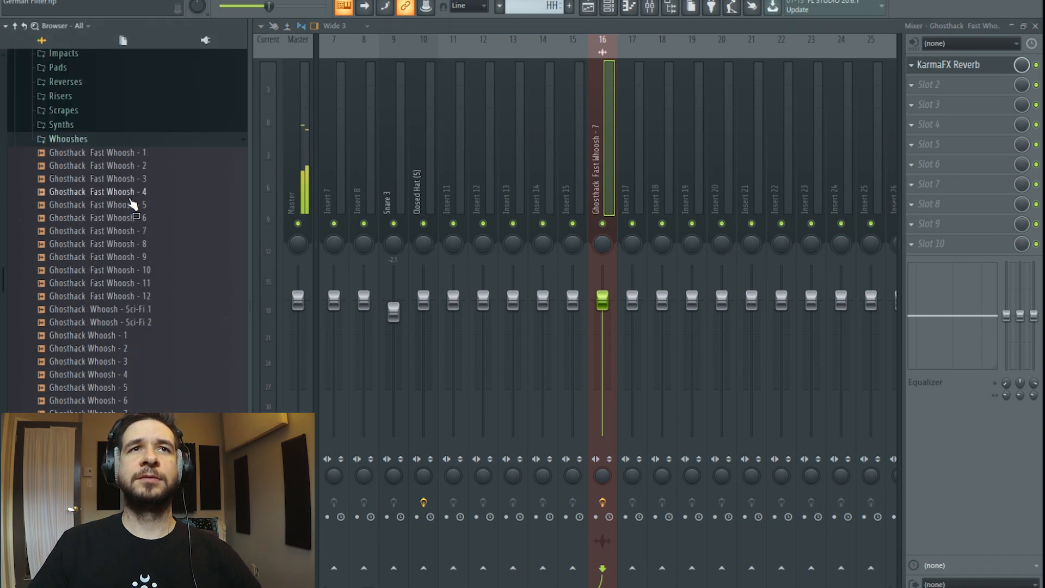
{"action": "scroll", "coordinate": [125, 229], "scroll_direction": "up", "scroll_amount": 4}
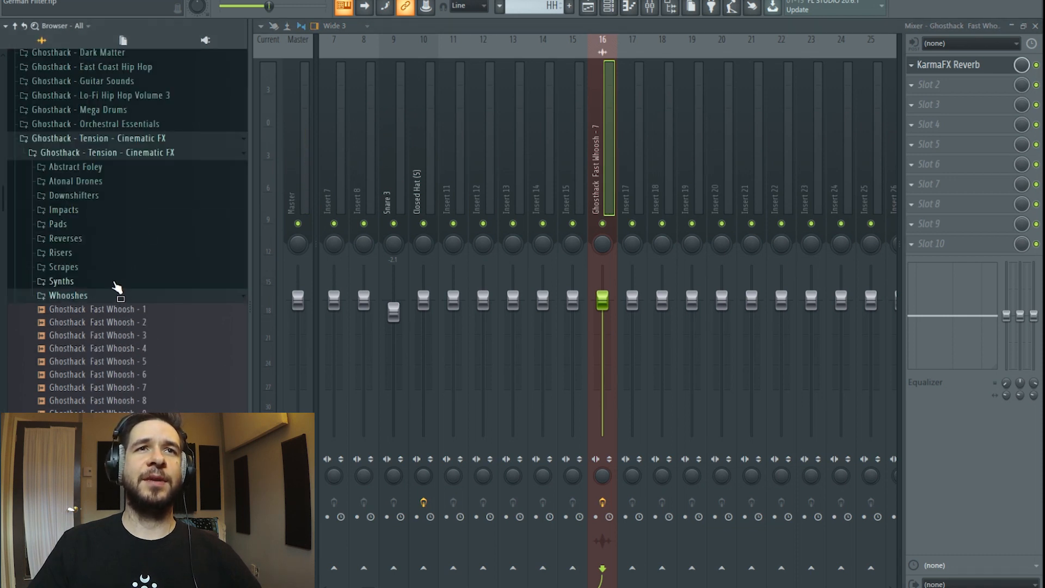
{"action": "left_click", "coordinate": [109, 267]}
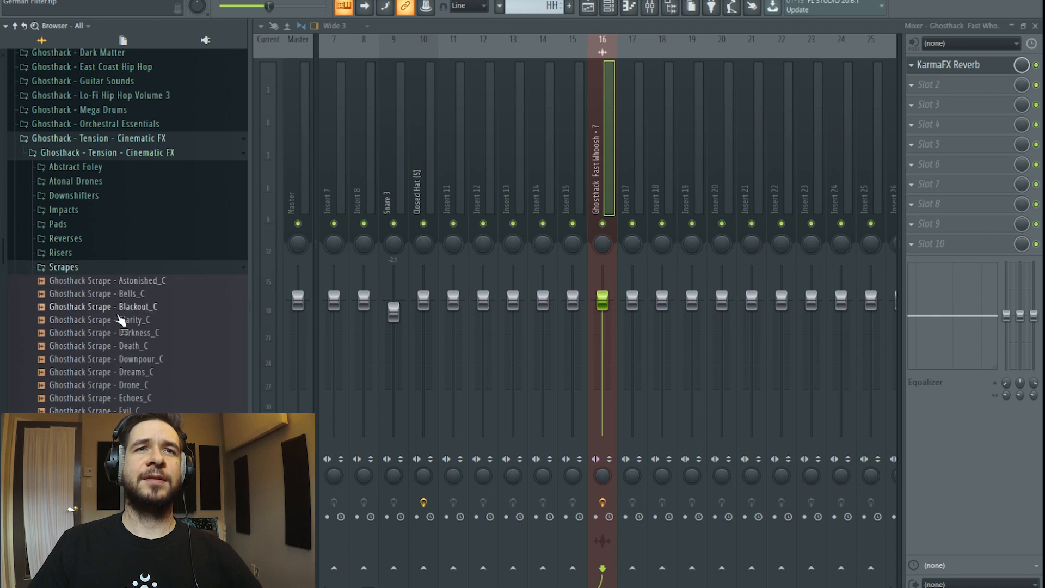
Open the Impacts folder and audition its samples down to Ghosthack Impact - Ignition
{"action": "left_click", "coordinate": [87, 211]}
{"action": "left_click", "coordinate": [117, 340]}
{"action": "scroll", "coordinate": [120, 288], "scroll_direction": "down", "scroll_amount": 4}
{"action": "left_click", "coordinate": [120, 280]}
{"action": "left_click", "coordinate": [129, 304]}
{"action": "left_click", "coordinate": [134, 344]}
{"action": "left_click", "coordinate": [140, 368]}
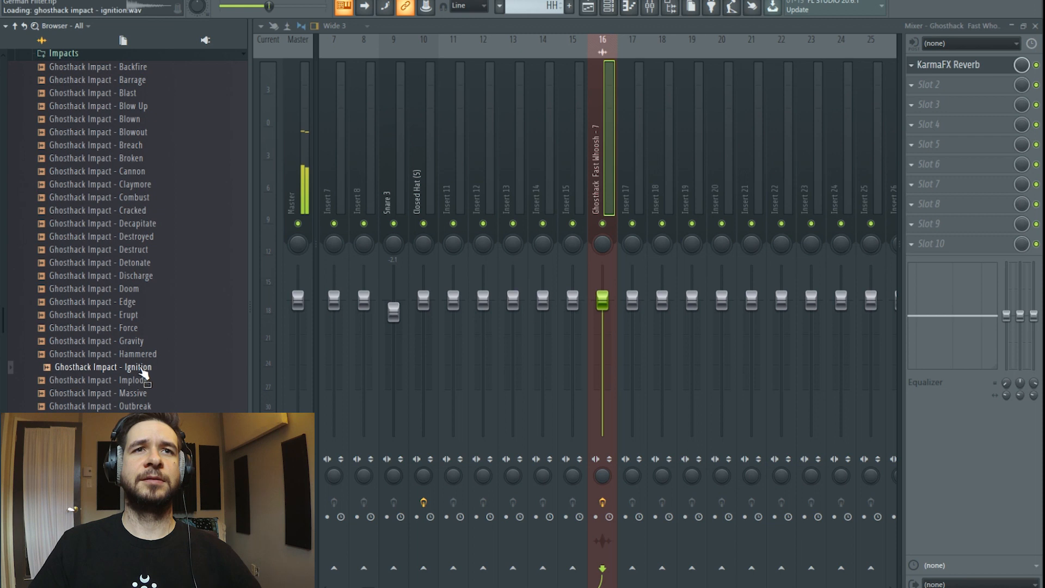
{"action": "left_click", "coordinate": [152, 387]}
{"action": "key", "text": "Up"}
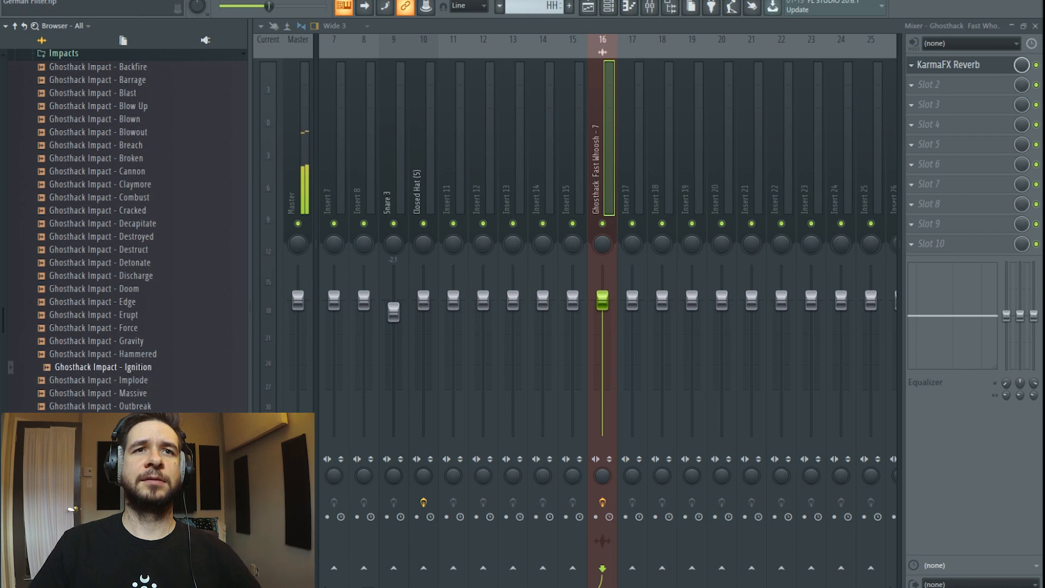
Audition more impact samples, including Ghosthack Impact - Thunder, and pick Ghosthack Impact - Force
{"action": "left_click", "coordinate": [141, 422]}
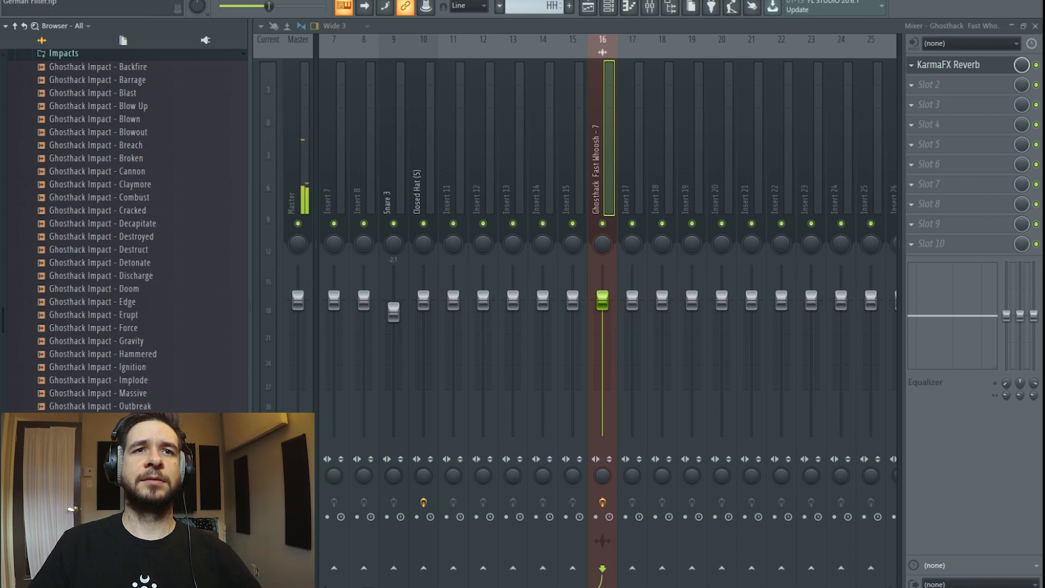
{"action": "scroll", "coordinate": [152, 376], "scroll_direction": "down", "scroll_amount": 8}
{"action": "left_click", "coordinate": [156, 163]}
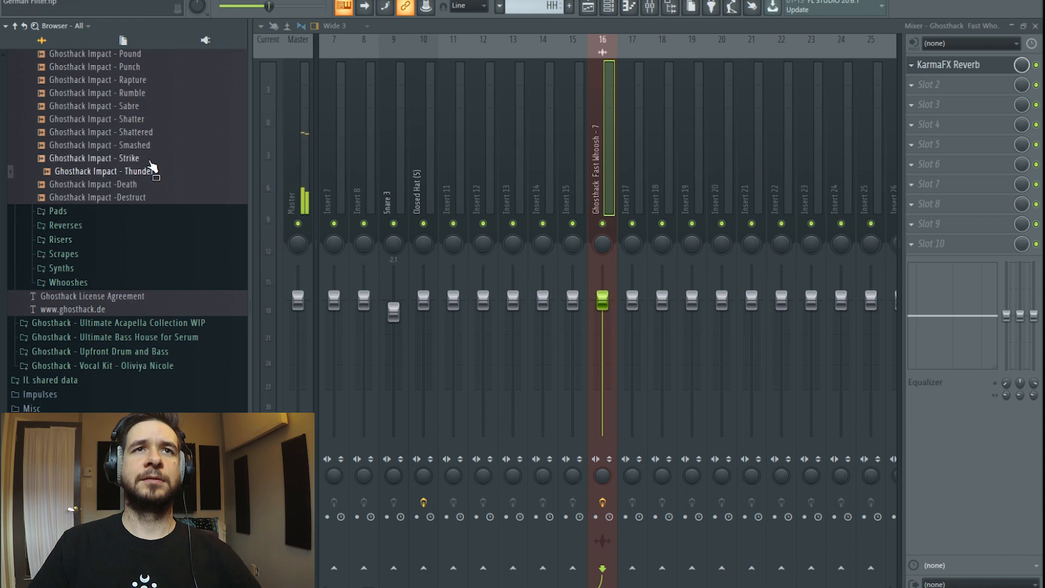
{"action": "scroll", "coordinate": [155, 168], "scroll_direction": "up", "scroll_amount": 8}
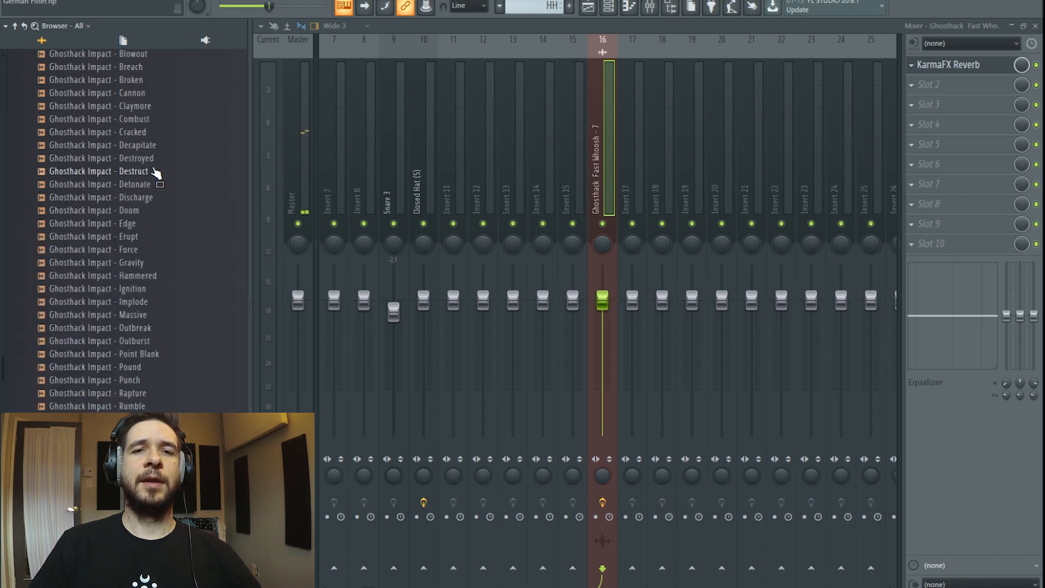
{"action": "scroll", "coordinate": [169, 218], "scroll_direction": "up", "scroll_amount": 6}
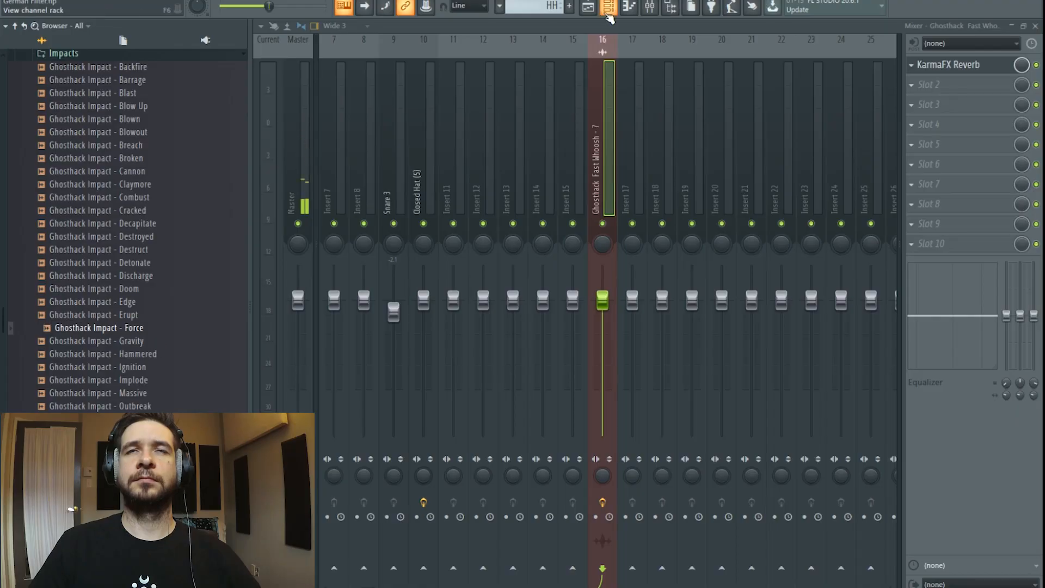
Place the Ghosthack Impact - Force sample on playlist Track 8, starting at 17:11:00
{"action": "left_click", "coordinate": [587, 8]}
{"action": "left_click_drag", "start_coordinate": [133, 327], "coordinate": [561, 325]}
{"action": "scroll", "coordinate": [588, 53], "scroll_direction": "up", "scroll_amount": 3}
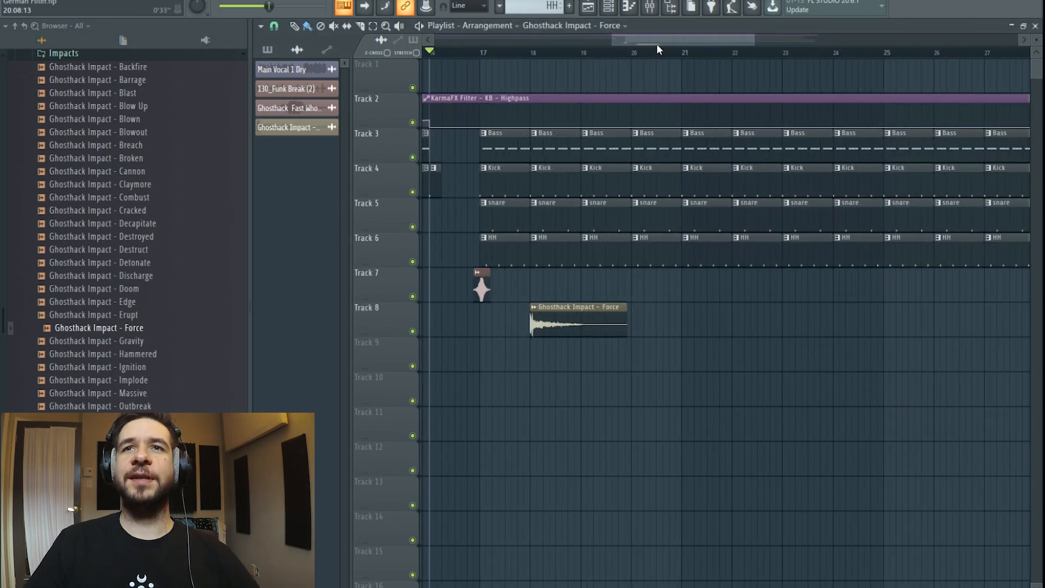
{"action": "left_click_drag", "start_coordinate": [658, 40], "coordinate": [703, 46]}
Listen to the impact against the drums and bass around bar 17, and inspect the clip's channel settings
{"action": "key", "text": "space"}
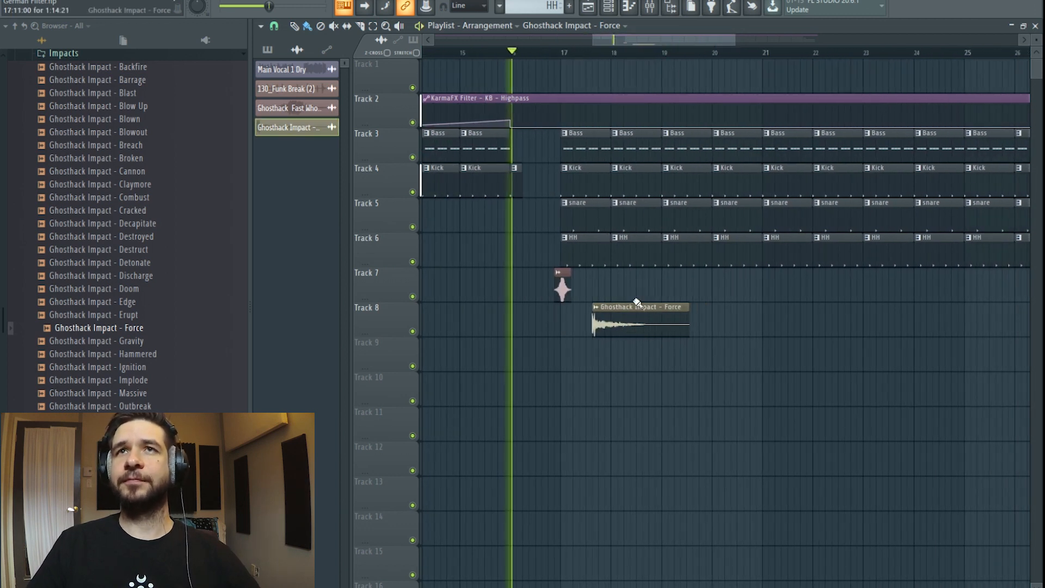
{"action": "scroll", "coordinate": [631, 326], "scroll_direction": "up", "scroll_amount": 3}
{"action": "double_click", "coordinate": [632, 325]}
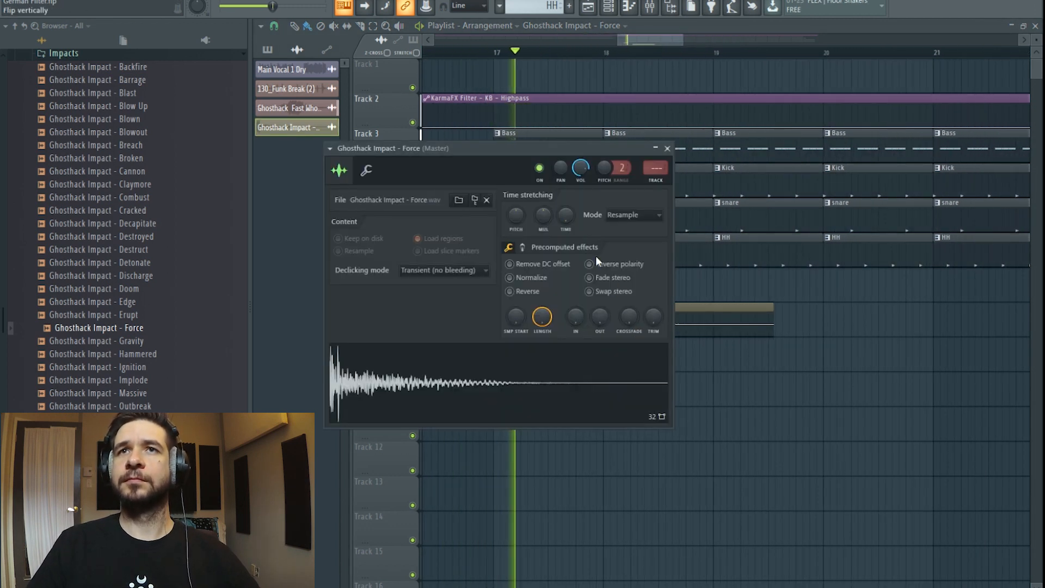
{"action": "key", "text": "Escape"}
{"action": "key", "text": "space"}
{"action": "key", "text": "space"}
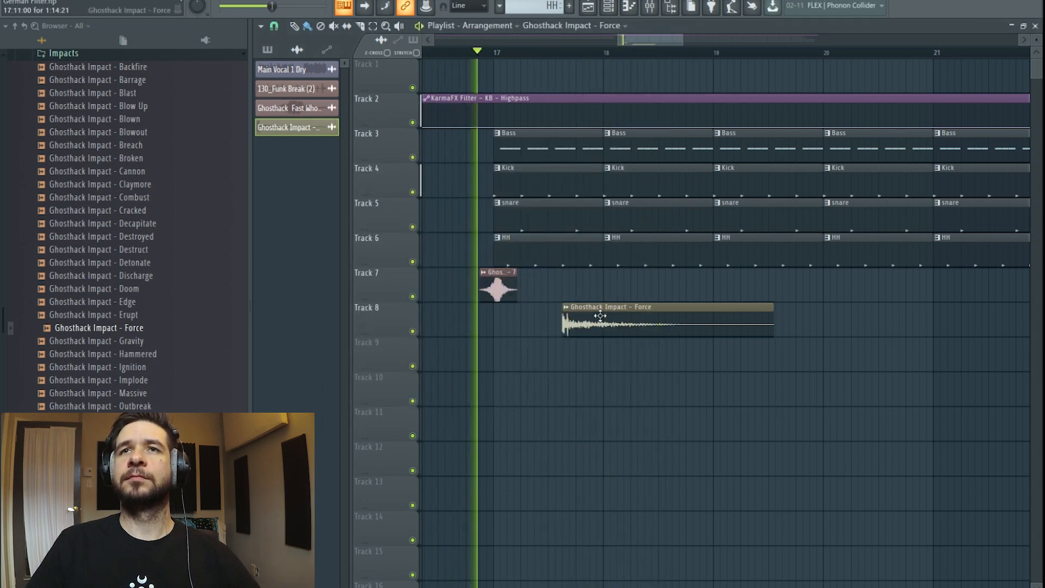
{"action": "double_click", "coordinate": [605, 306]}
{"action": "key", "text": "Escape"}
{"action": "key", "text": "space"}
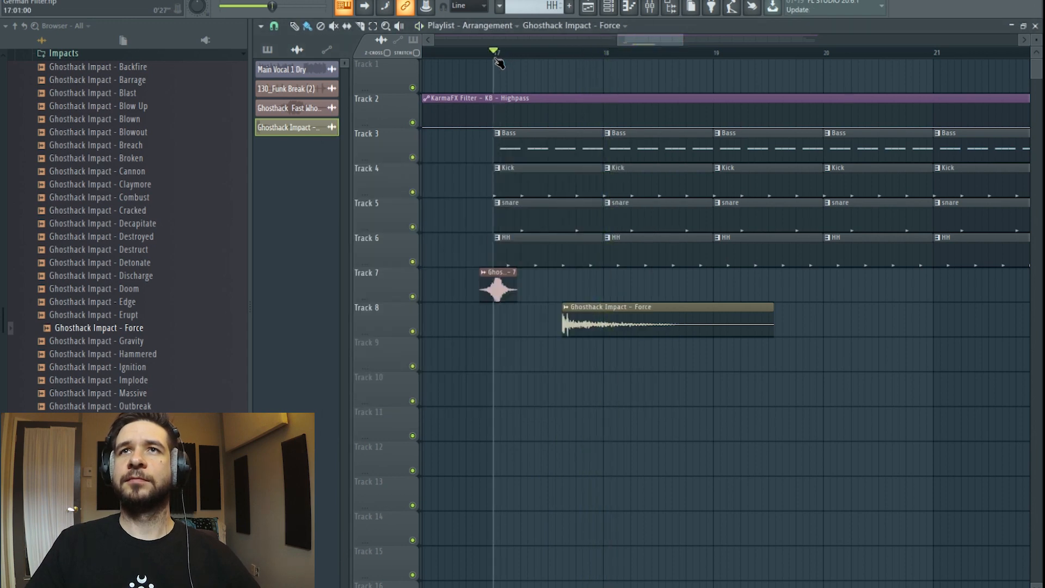
Route the Ghosthack Impact - Force channel to mixer track 17 and load FabFilter Pro-Q 3 in its first effect slot
{"action": "left_click", "coordinate": [649, 7]}
{"action": "right_click", "coordinate": [634, 175]}
{"action": "mouse_move", "coordinate": [688, 167]}
{"action": "left_click", "coordinate": [826, 165]}
{"action": "left_click", "coordinate": [948, 67]}
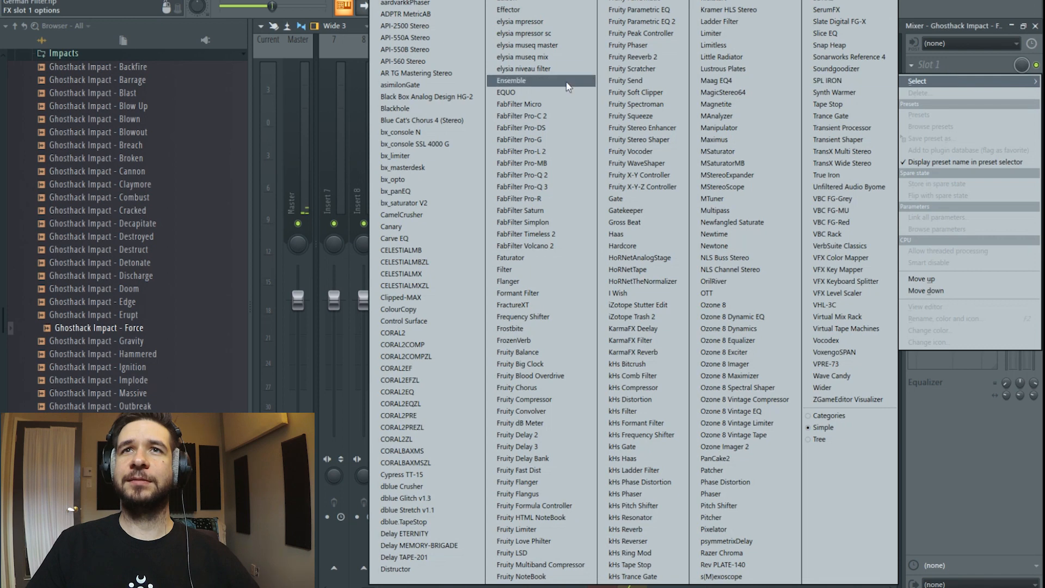
{"action": "left_click", "coordinate": [572, 186]}
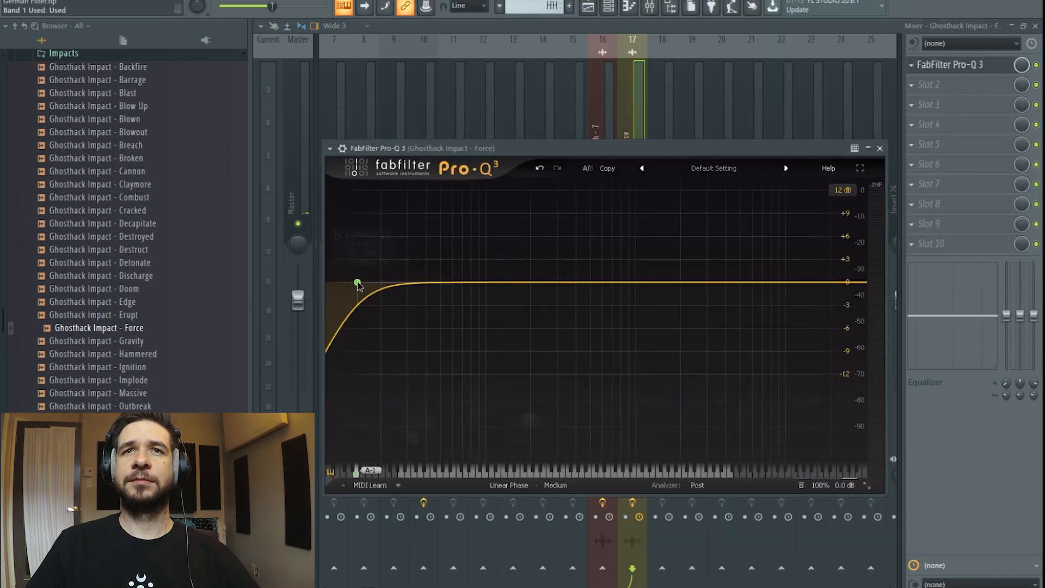
Cut the impact's low frequencies with a low-cut band in Pro-Q 3, and return to the playlist
{"action": "scroll", "coordinate": [358, 283], "scroll_direction": "up", "scroll_amount": 3}
{"action": "left_click_drag", "start_coordinate": [357, 283], "coordinate": [537, 286]}
{"action": "left_click", "coordinate": [594, 5]}
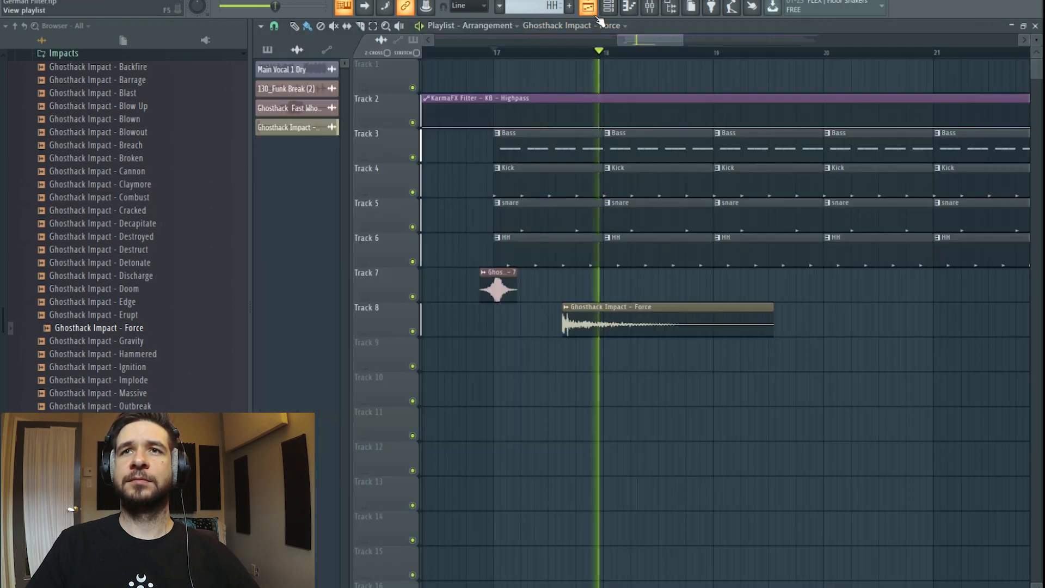
Mute the whoosh on Track 7 and shift the impact clip on Track 8 to start at 17:12:00
{"action": "double_click", "coordinate": [625, 305]}
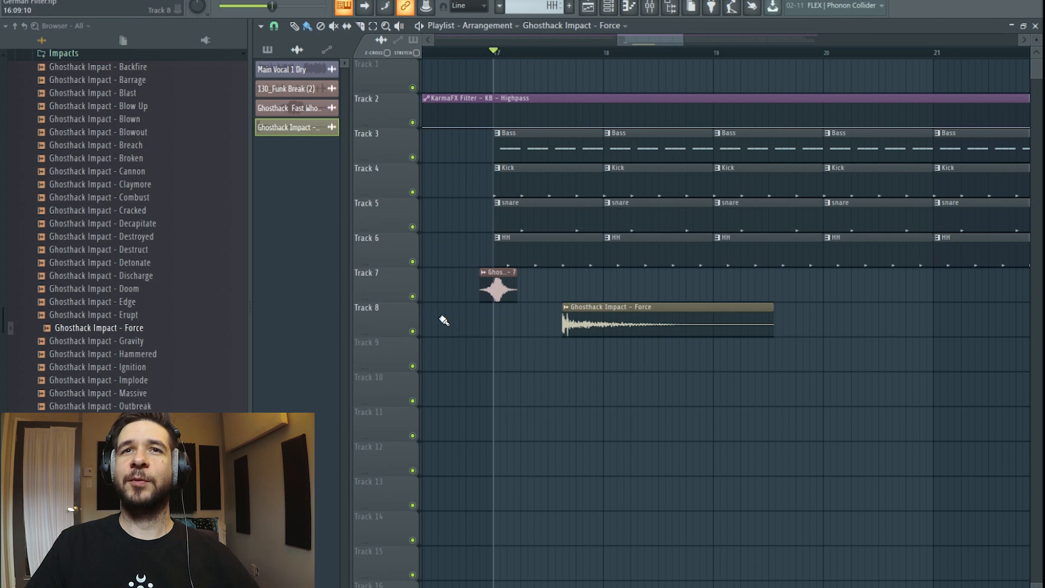
{"action": "left_click", "coordinate": [562, 53]}
{"action": "key", "text": "space"}
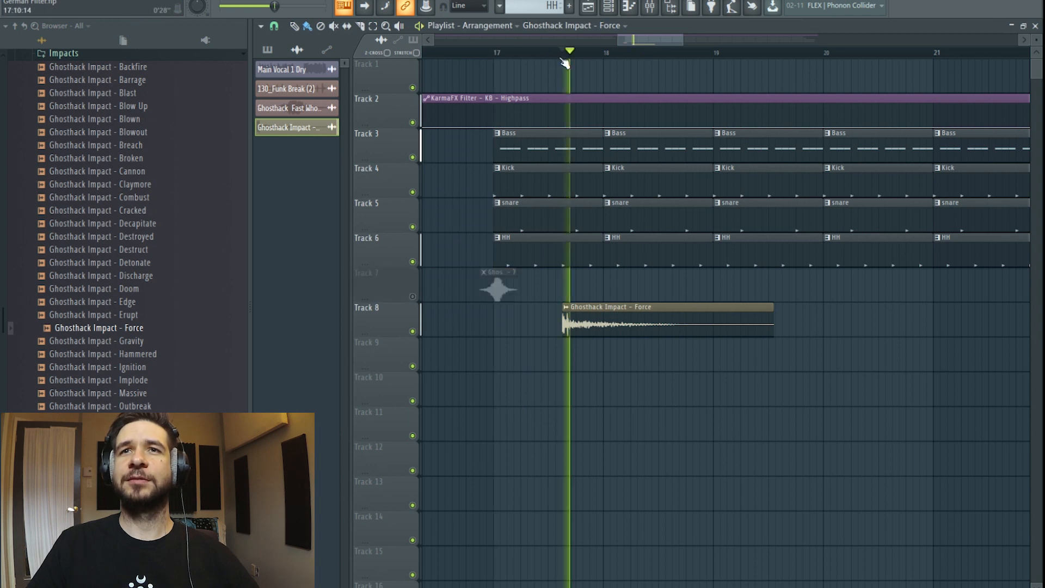
{"action": "scroll", "coordinate": [562, 55], "scroll_direction": "up", "scroll_amount": 3}
{"action": "left_click", "coordinate": [434, 54]}
{"action": "left_click_drag", "start_coordinate": [598, 307], "coordinate": [611, 308]}
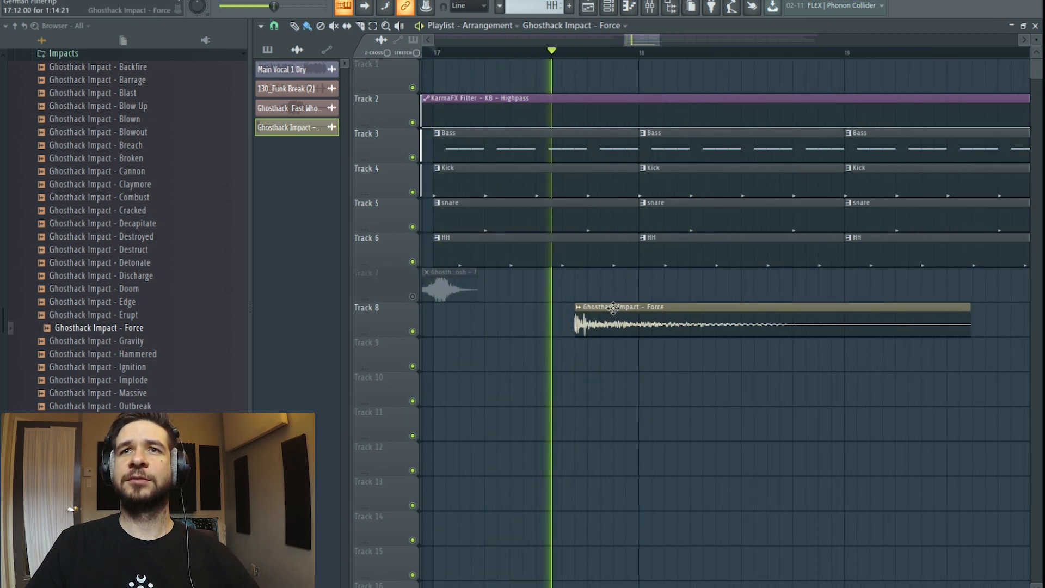
{"action": "key", "text": "space"}
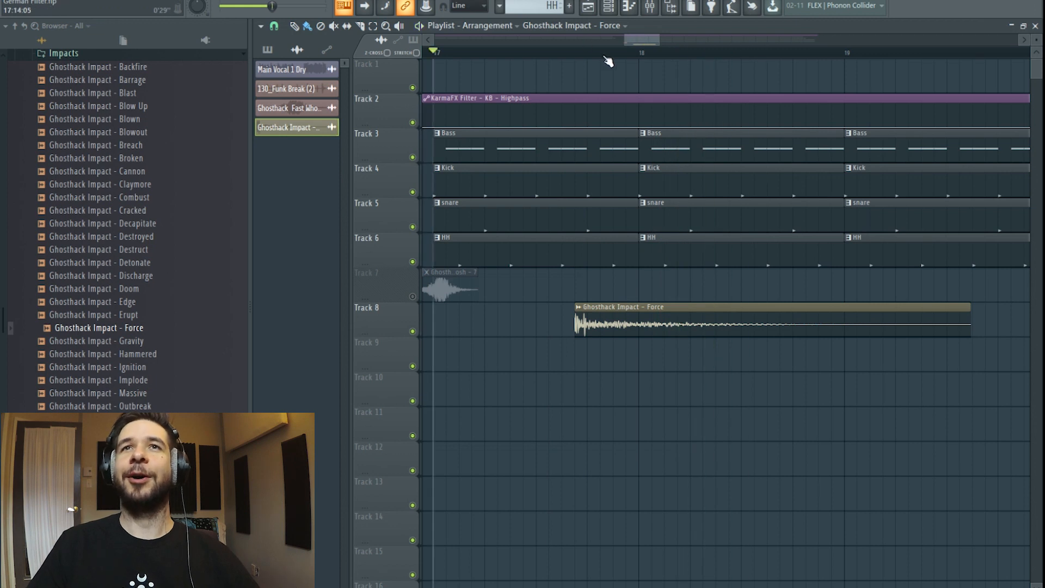
Slice the impact clip on Track 8 at bar 19 and remove the tail after the cut
{"action": "scroll", "coordinate": [605, 57], "scroll_direction": "down", "scroll_amount": 2}
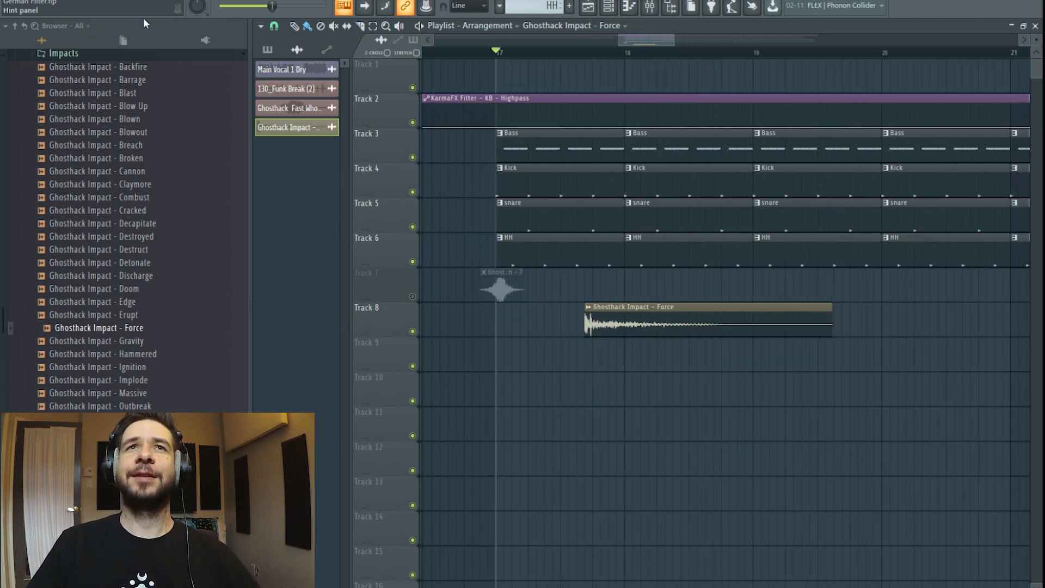
{"action": "double_click", "coordinate": [638, 322]}
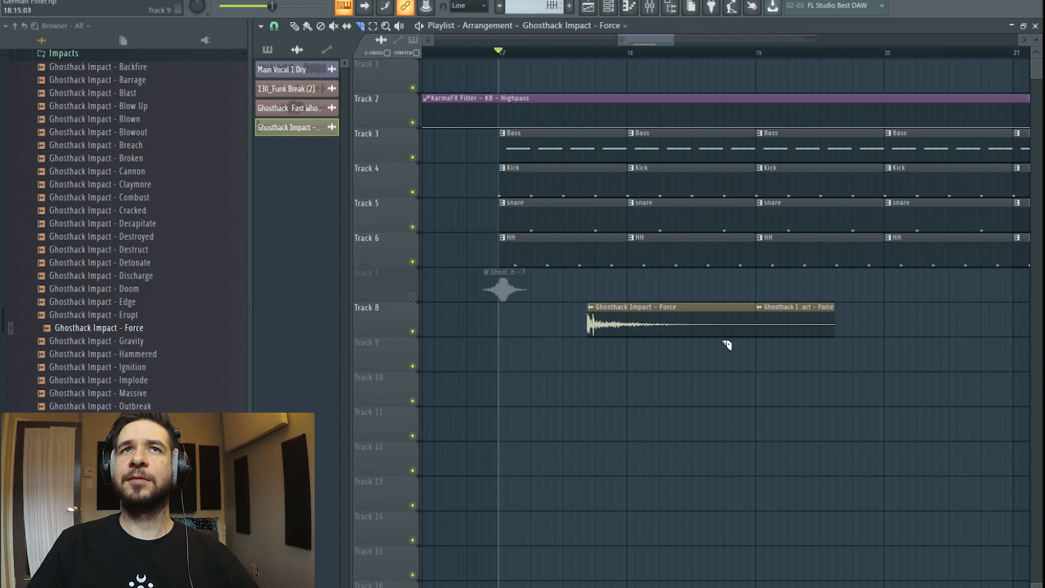
{"action": "left_click_drag", "start_coordinate": [792, 304], "coordinate": [849, 310]}
{"action": "key", "text": "space"}
{"action": "left_click_drag", "start_coordinate": [650, 40], "coordinate": [669, 42]}
Copy the trimmed impact clip to Track 9 and position the copy to start at 18:12:00
{"action": "left_click_drag", "start_coordinate": [642, 308], "coordinate": [523, 343]}
{"action": "left_click_drag", "start_coordinate": [659, 42], "coordinate": [644, 42]}
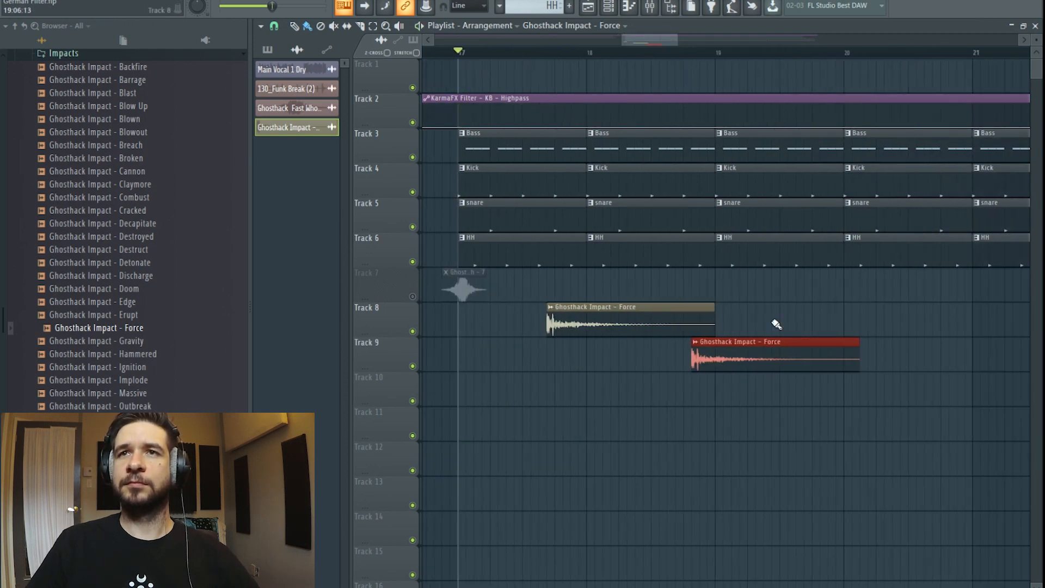
{"action": "left_click_drag", "start_coordinate": [732, 355], "coordinate": [708, 351]}
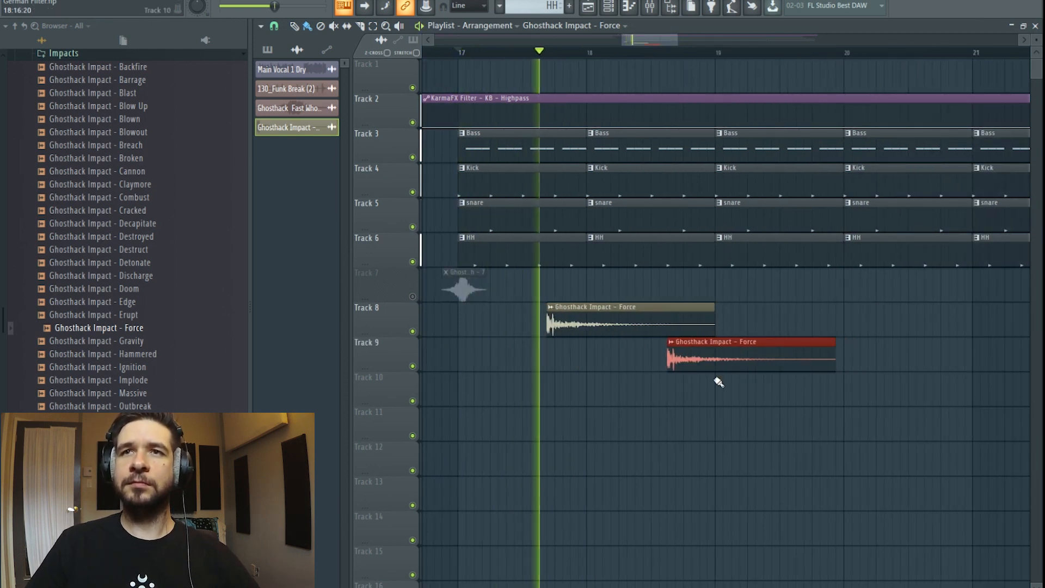
{"action": "left_click_drag", "start_coordinate": [720, 355], "coordinate": [728, 355]}
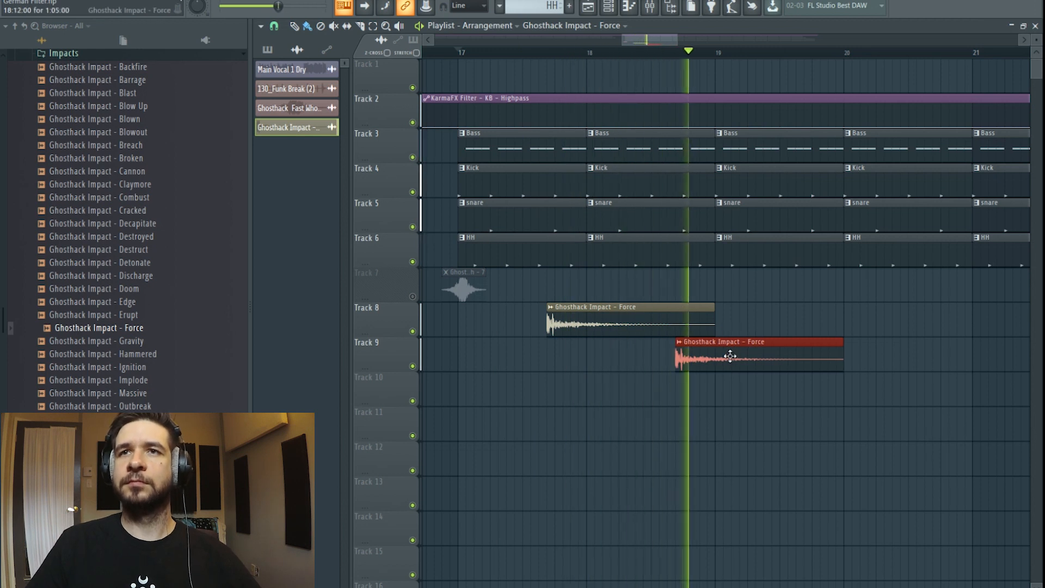
Place another copy of the trimmed impact clip on Track 8 near the end of bar 19
{"action": "left_click", "coordinate": [833, 325]}
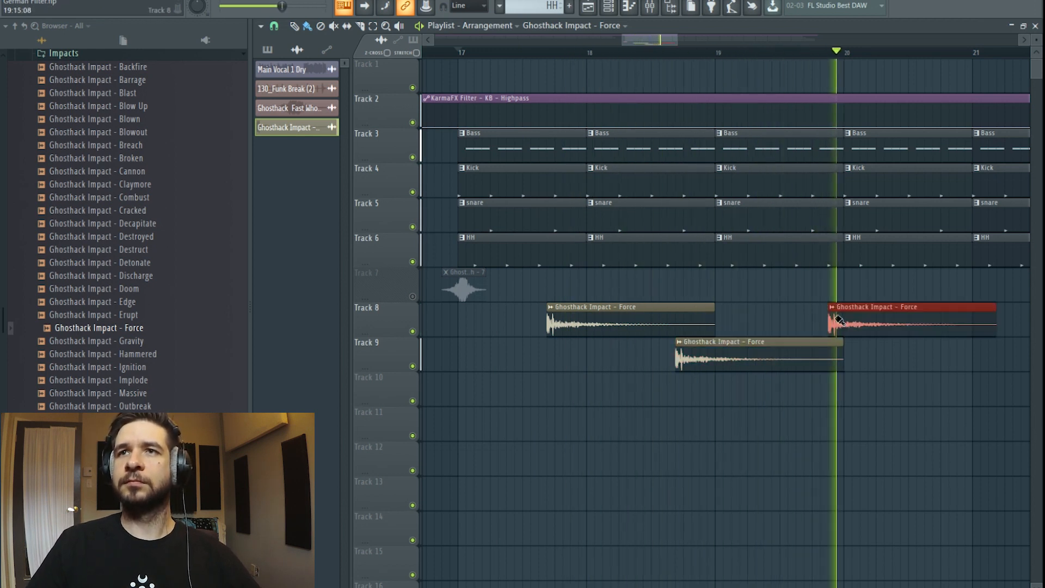
{"action": "left_click_drag", "start_coordinate": [653, 42], "coordinate": [660, 40]}
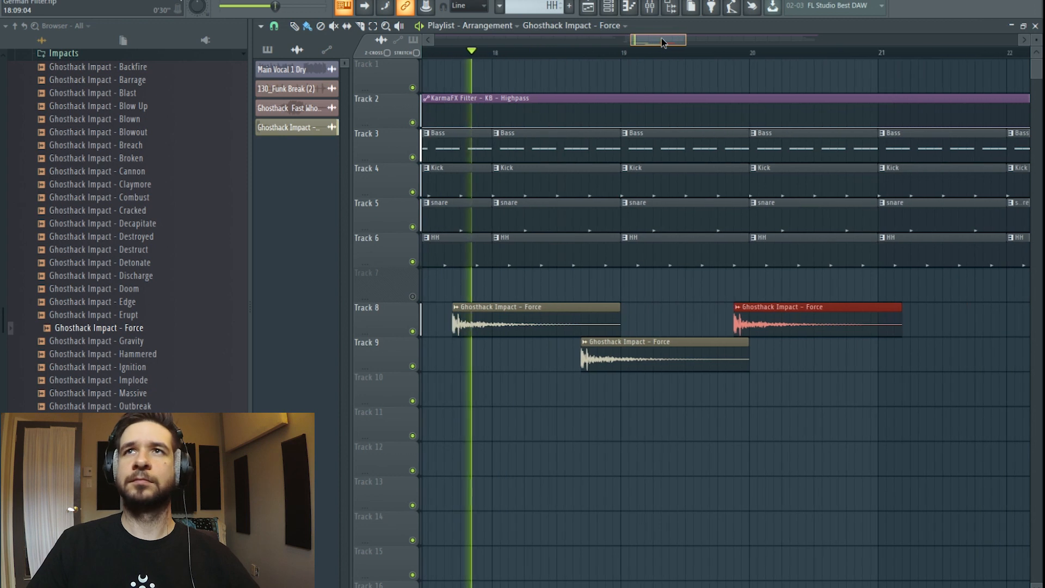
{"action": "scroll", "coordinate": [715, 54], "scroll_direction": "down", "scroll_amount": 2}
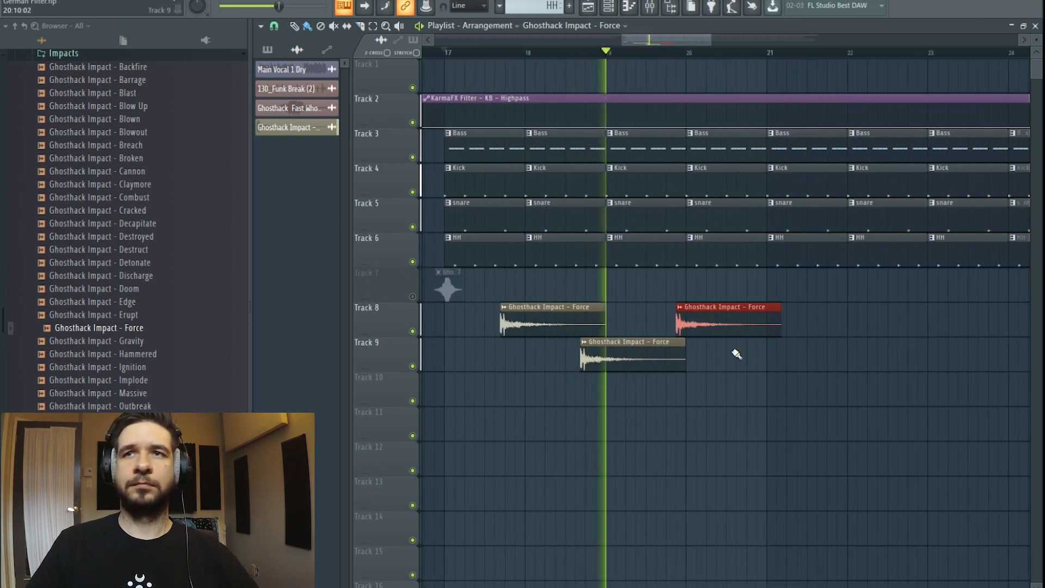
Place another copy of the trimmed impact clip on Track 9 in bar 20 and play the section back
{"action": "left_click", "coordinate": [736, 355]}
{"action": "left_click_drag", "start_coordinate": [753, 357], "coordinate": [764, 356]}
{"action": "key", "text": "space"}
{"action": "key", "text": "space"}
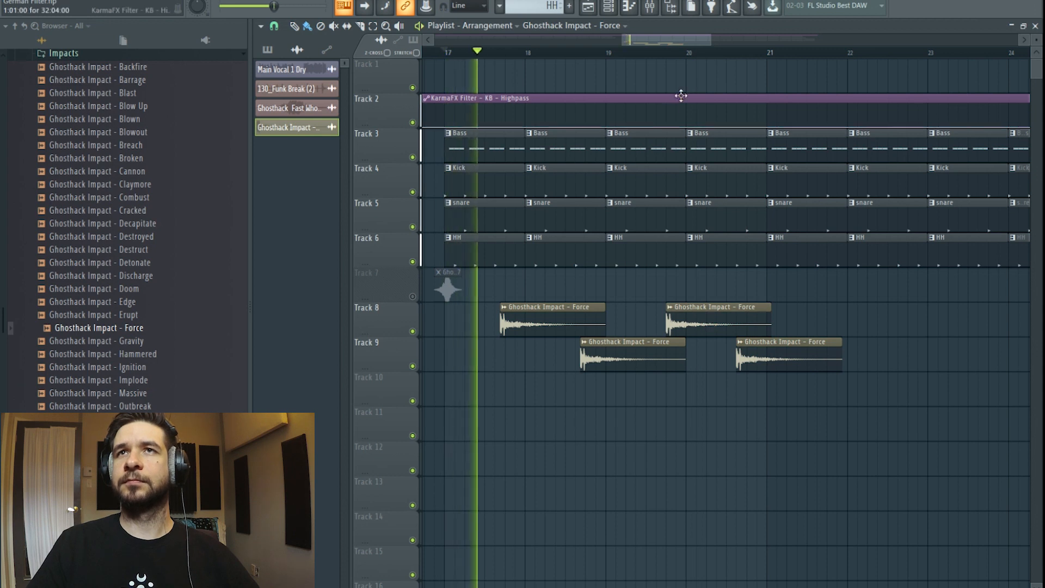
Nudge the bar 19 and bar 20 impact copies into rhythm and add a very short impact hit on Track 10 near the end of bar 20
{"action": "scroll", "coordinate": [680, 55], "scroll_direction": "up", "scroll_amount": 2}
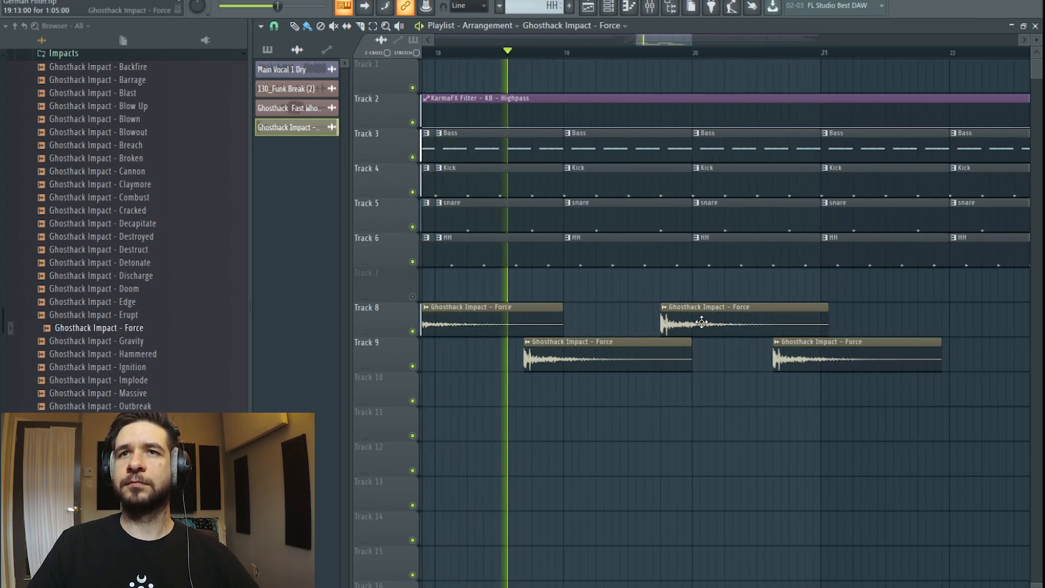
{"action": "left_click_drag", "start_coordinate": [696, 330], "coordinate": [688, 330]}
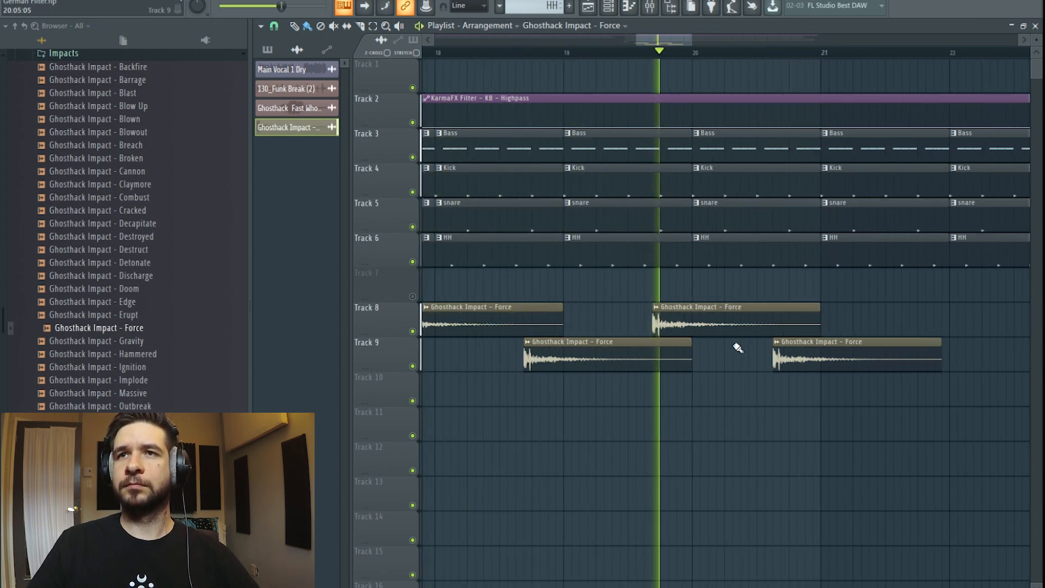
{"action": "left_click_drag", "start_coordinate": [810, 355], "coordinate": [818, 355]}
{"action": "left_click", "coordinate": [808, 384]}
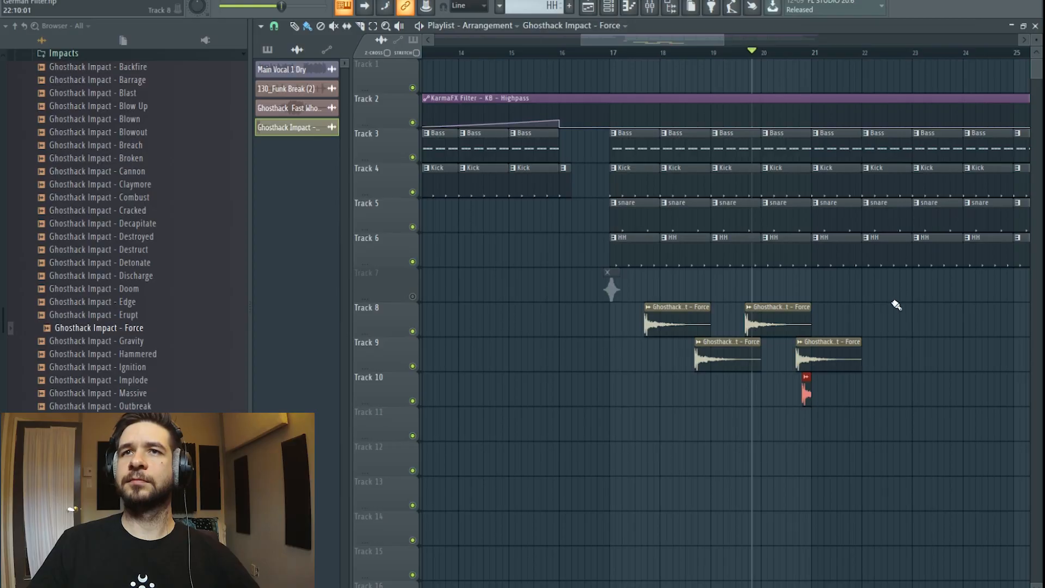
Copy all the impact clips on Tracks 8 to 10 four bars later and play the section from bar 17
{"action": "left_click_drag", "start_coordinate": [886, 267], "coordinate": [660, 415]}
{"action": "left_click_drag", "start_coordinate": [671, 321], "coordinate": [873, 323]}
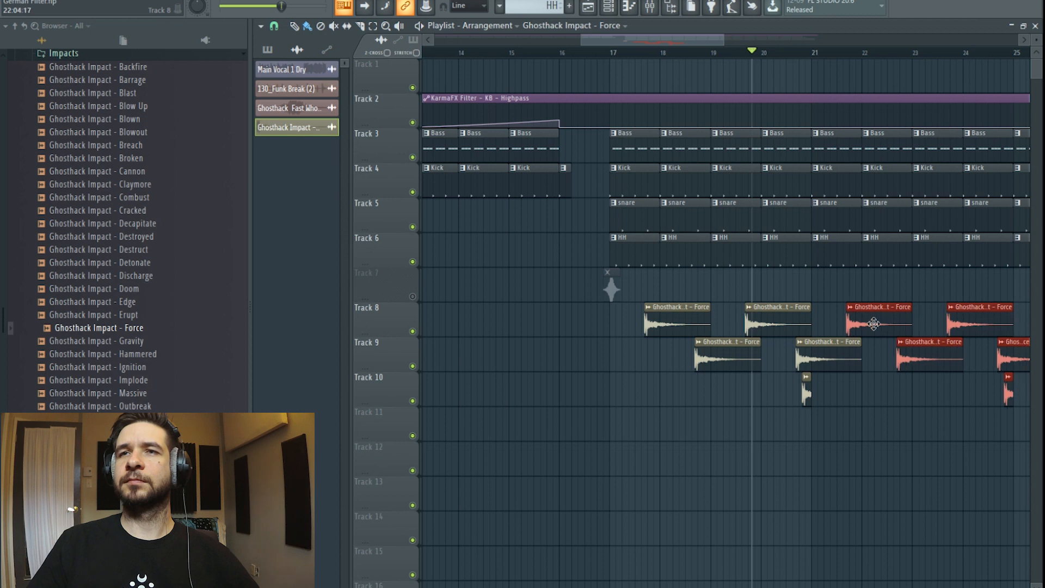
{"action": "key", "text": "space"}
{"action": "left_click", "coordinate": [612, 52]}
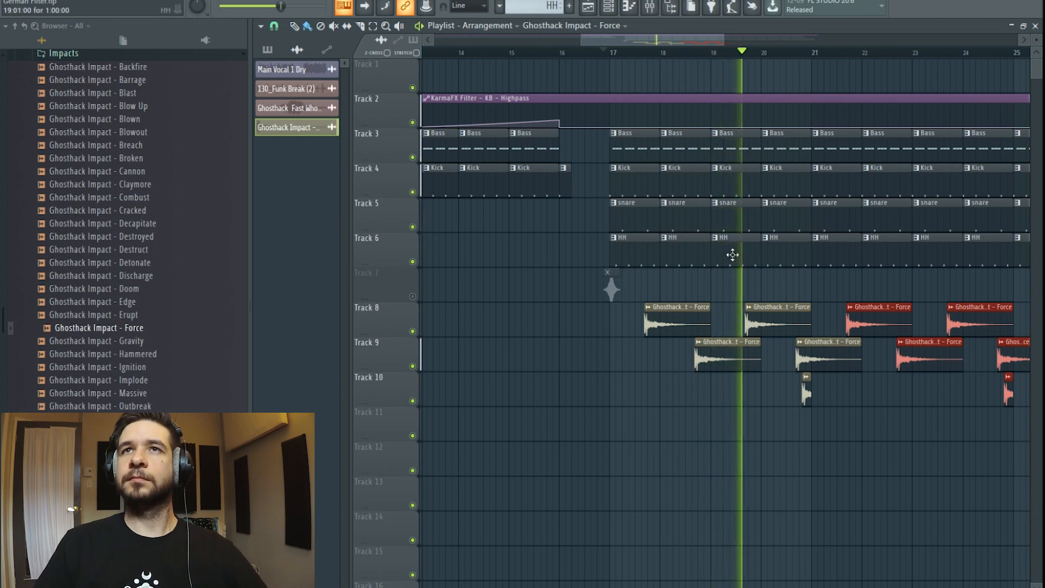
Set the low cut in the impact track's FabFilter Pro-Q 3 to about 261 Hz
{"action": "key", "text": "F9"}
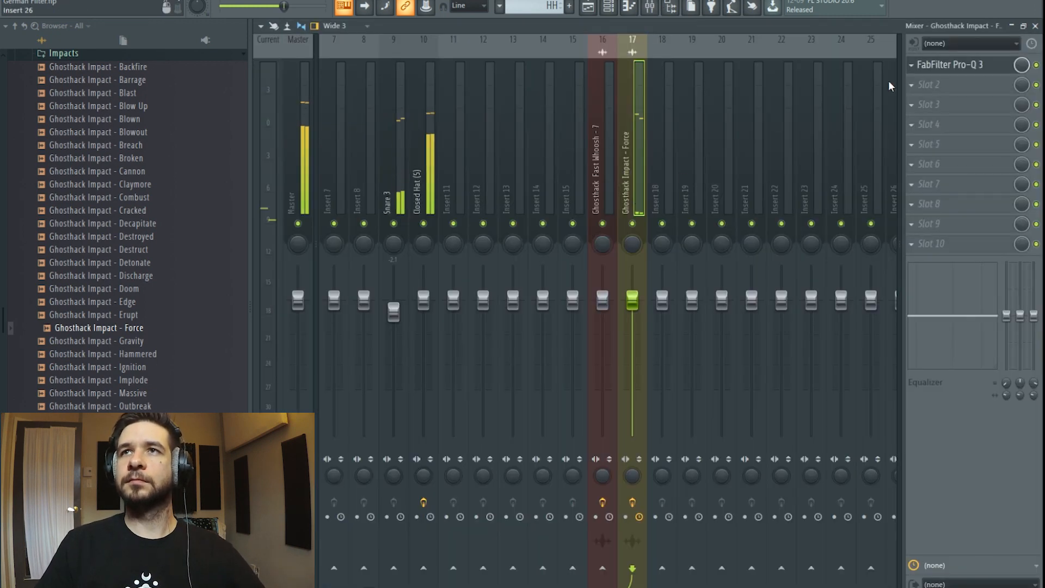
{"action": "left_click", "coordinate": [949, 64]}
{"action": "left_click_drag", "start_coordinate": [551, 291], "coordinate": [545, 294]}
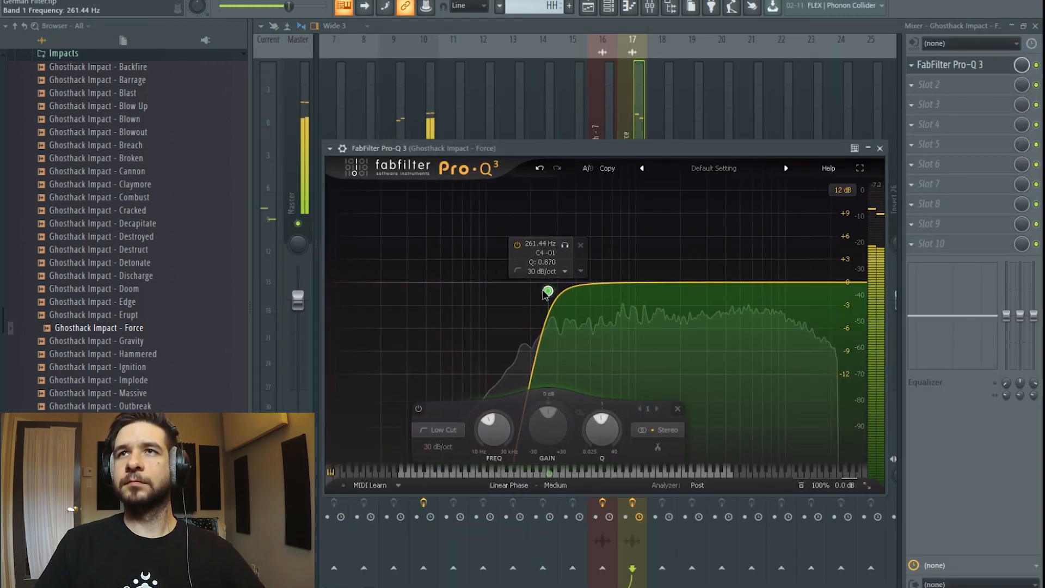
Load Haas in slot 2 of the impact's mixer track with its mix at about 55%, and add OTT in slot 3
{"action": "left_click", "coordinate": [931, 85]}
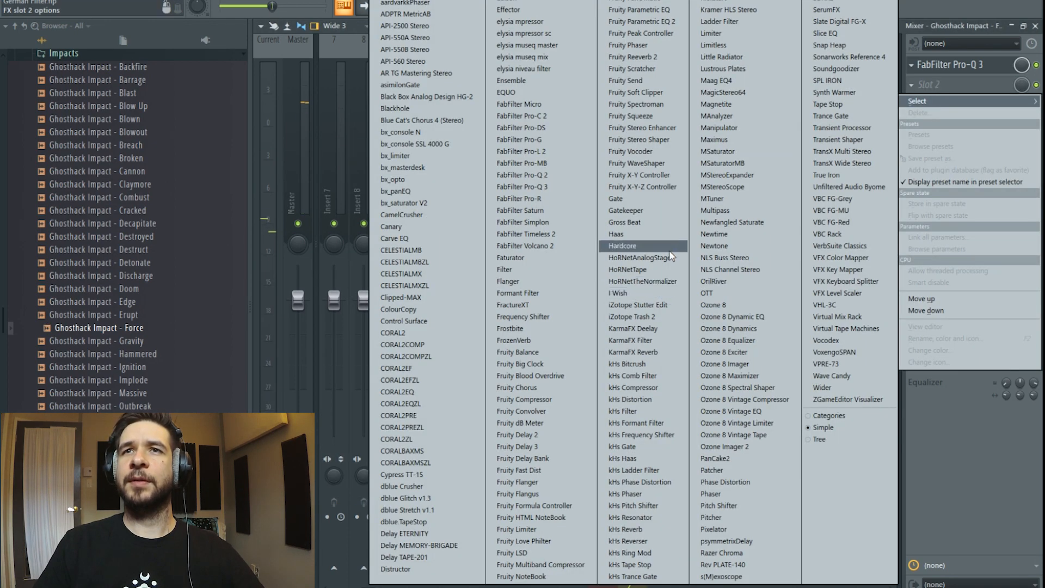
{"action": "left_click", "coordinate": [658, 239]}
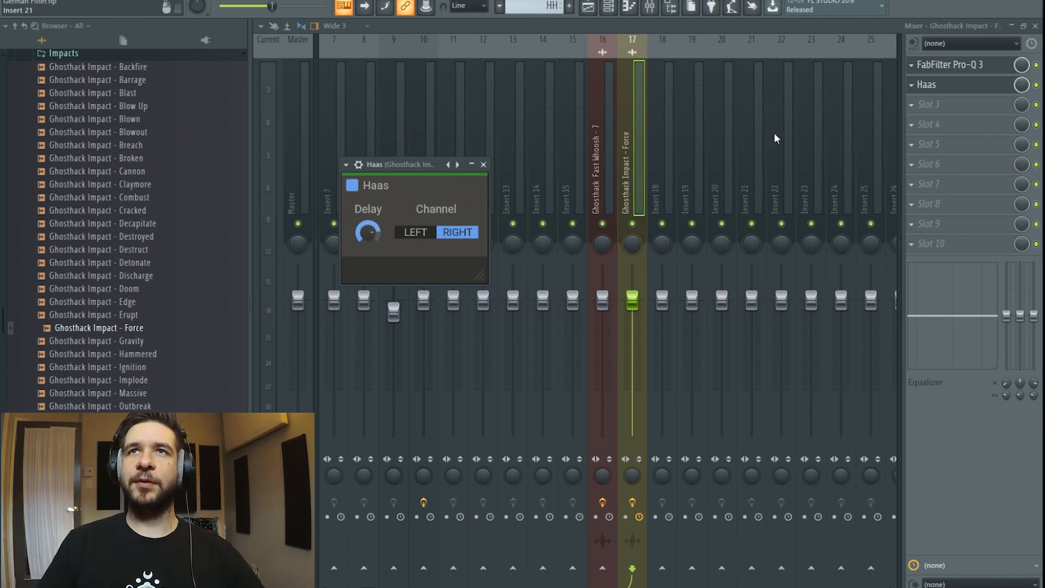
{"action": "left_click", "coordinate": [588, 8]}
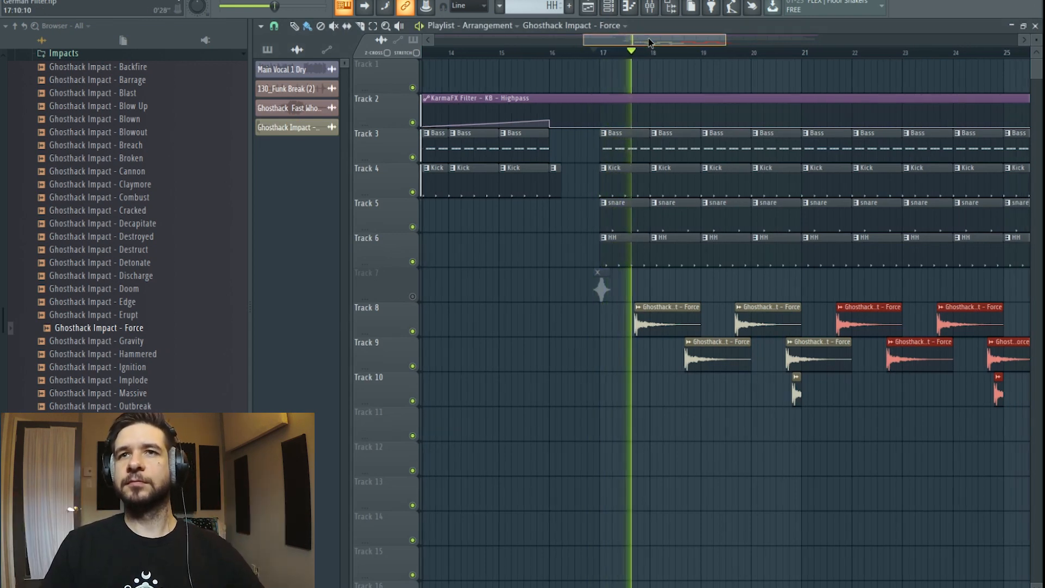
{"action": "key", "text": "F9"}
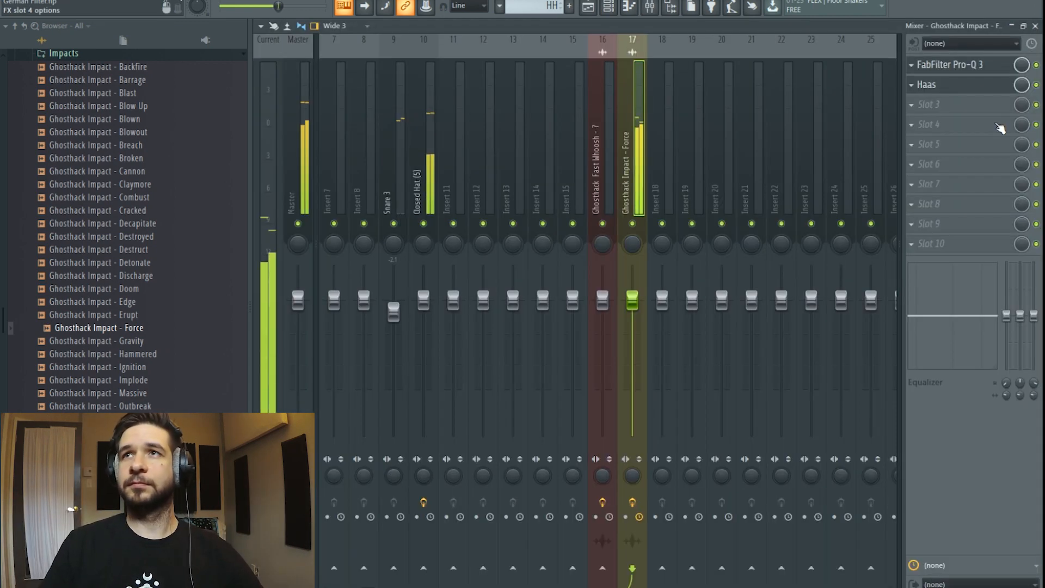
{"action": "left_click_drag", "start_coordinate": [1023, 88], "coordinate": [1023, 101]}
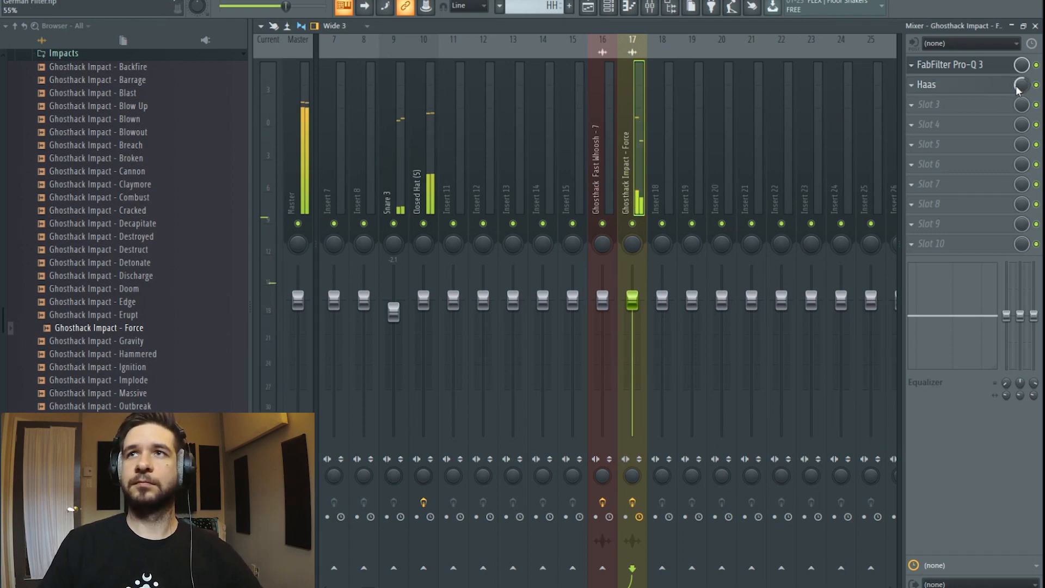
{"action": "left_click", "coordinate": [979, 109]}
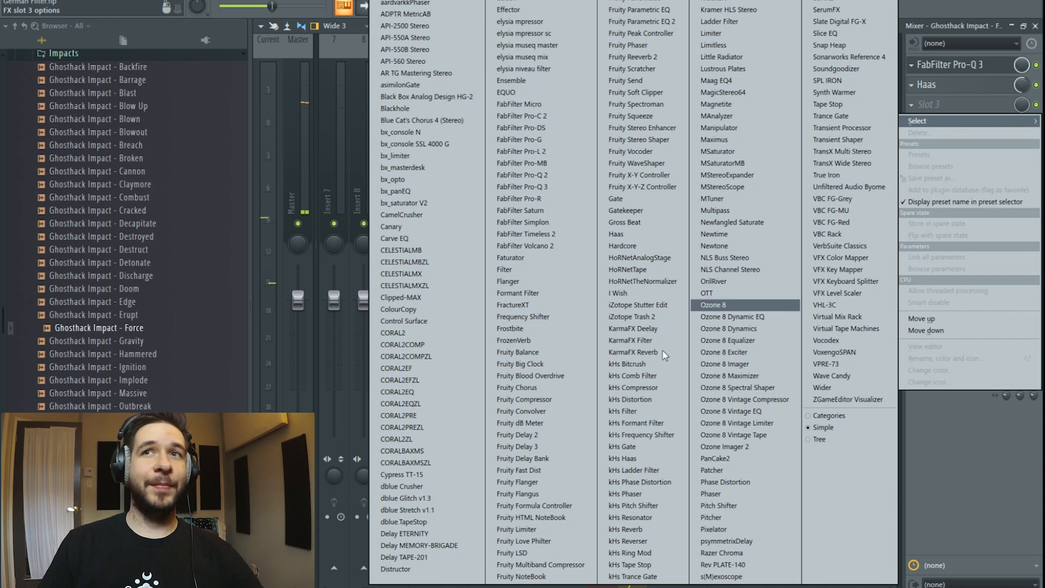
{"action": "left_click", "coordinate": [716, 297]}
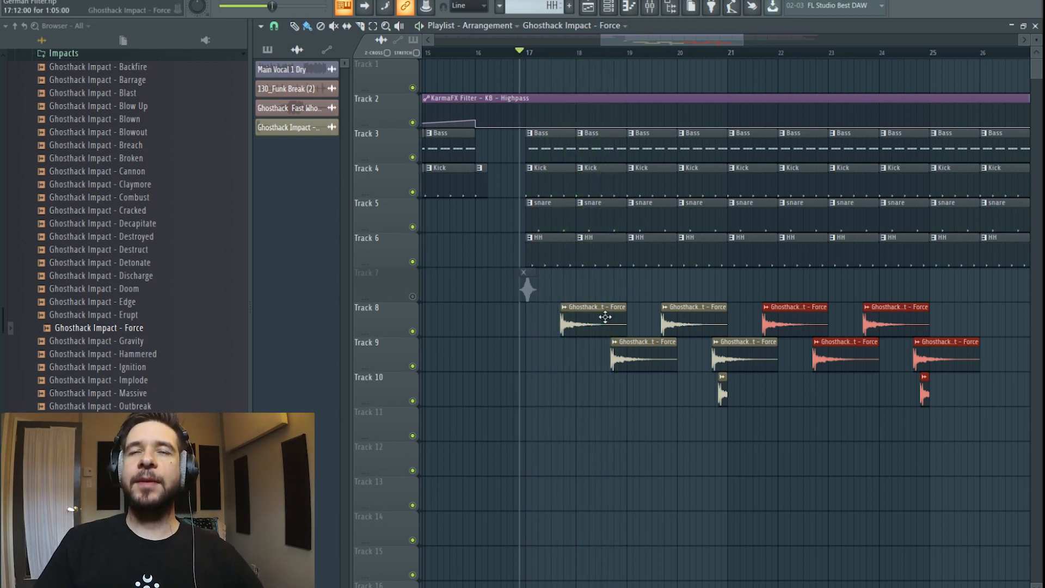
Raise the impact sample's fade-out to maximum and check it by playing from bar 17
{"action": "double_click", "coordinate": [604, 315]}
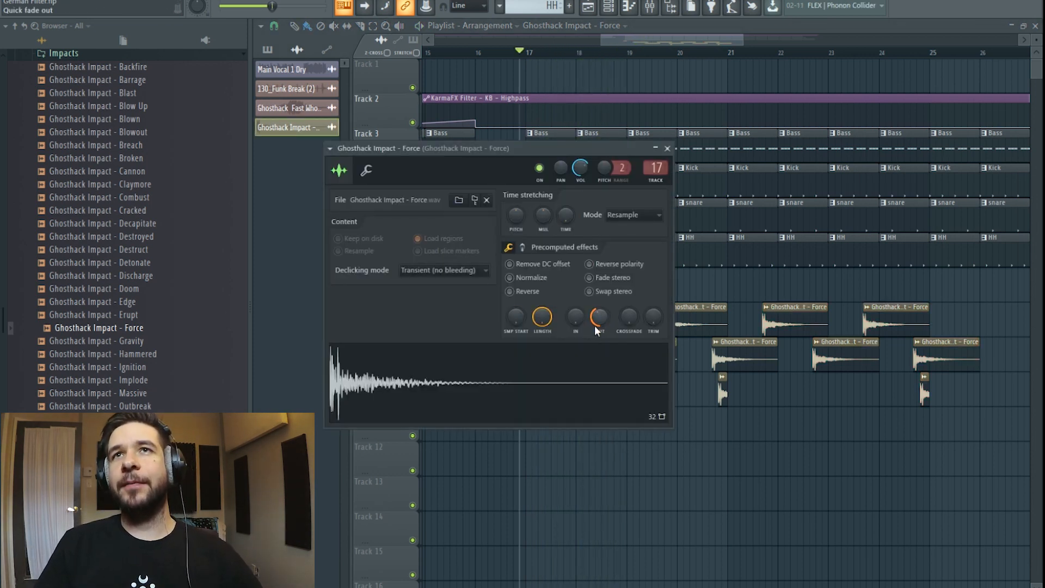
{"action": "left_click", "coordinate": [651, 44]}
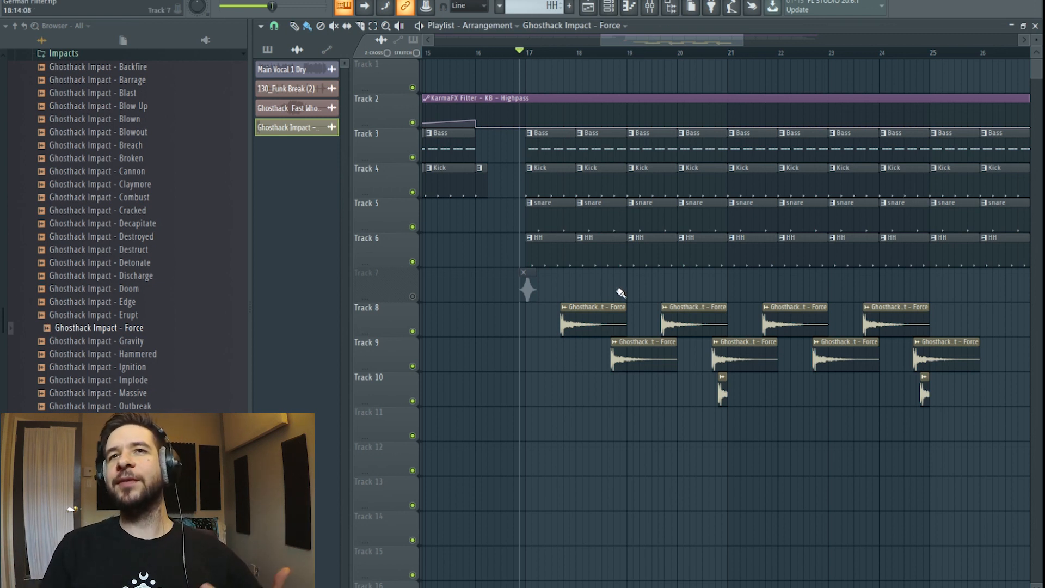
{"action": "double_click", "coordinate": [602, 313]}
{"action": "left_click_drag", "start_coordinate": [598, 316], "coordinate": [643, 79]}
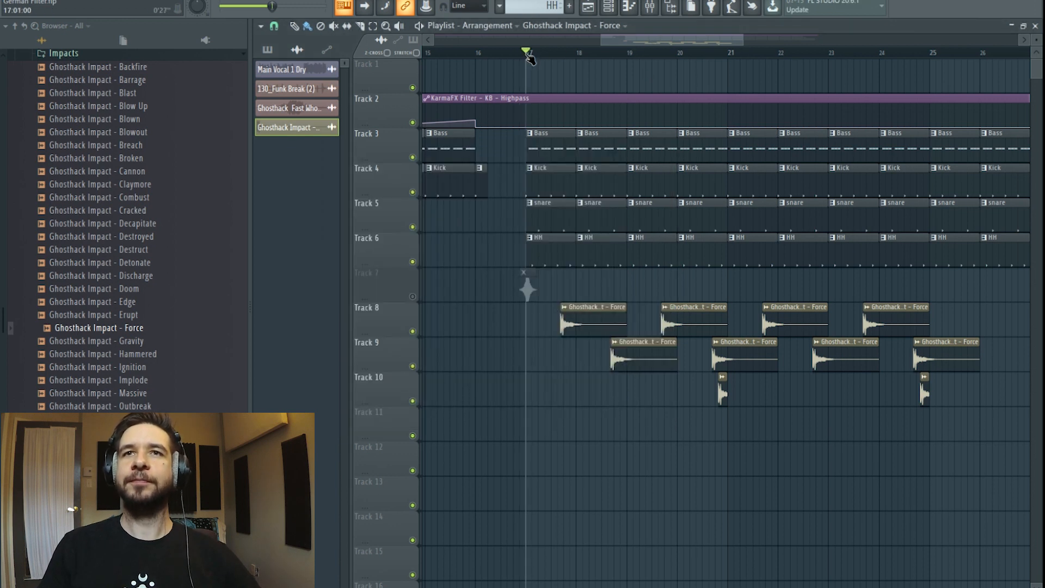
{"action": "key", "text": "space"}
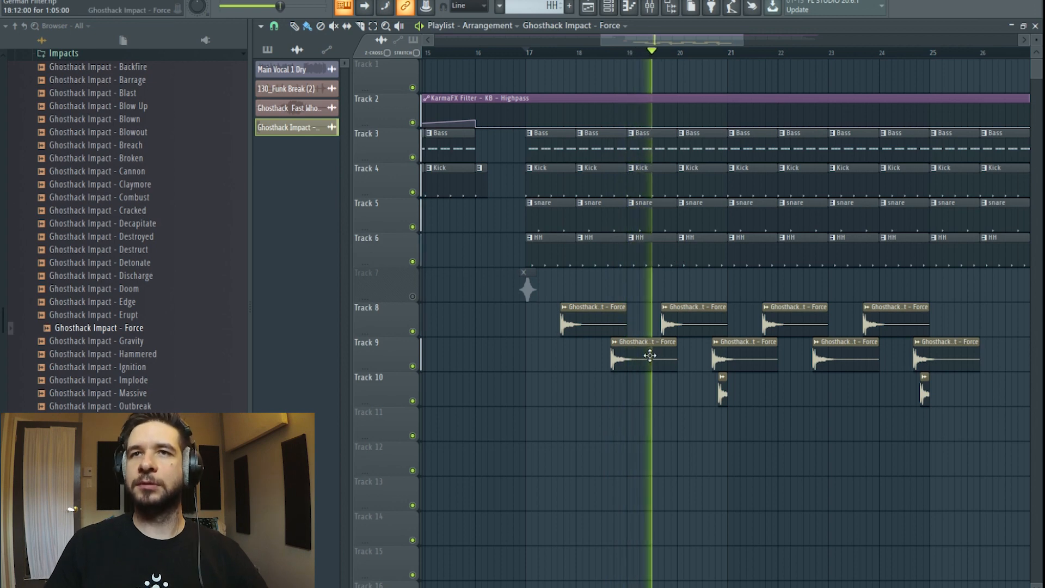
{"action": "double_click", "coordinate": [618, 354]}
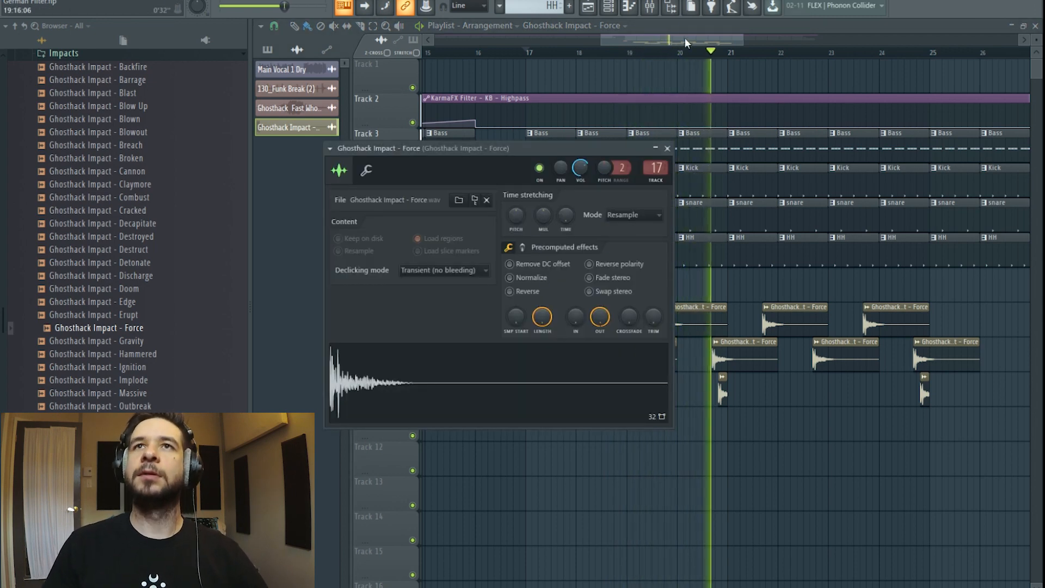
Bypass Haas on the impact's mixer track and add OrilRiver reverb in slot 4 with a wet level of -12.64 dB
{"action": "left_click", "coordinate": [649, 9]}
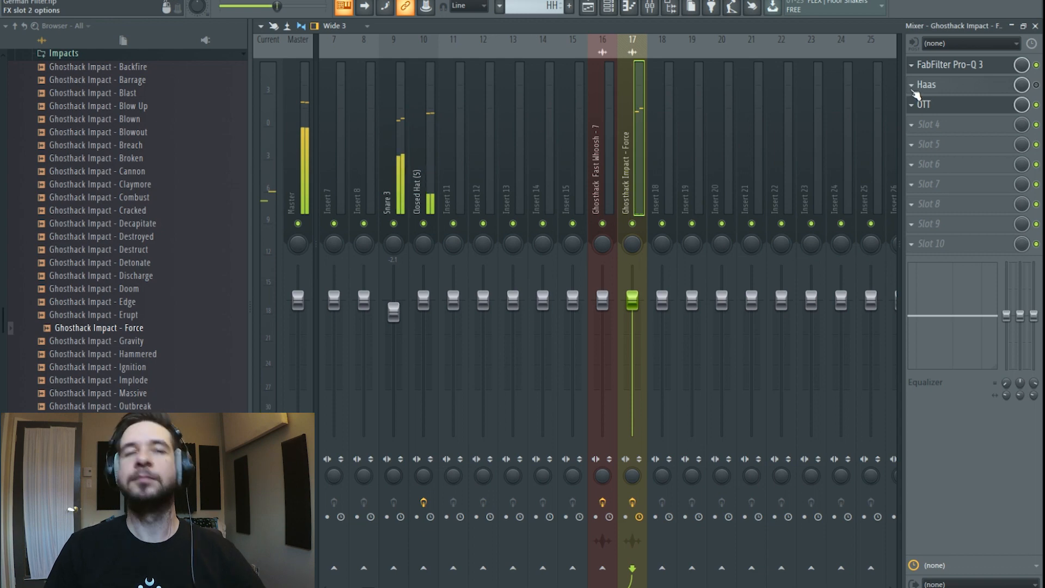
{"action": "left_click", "coordinate": [943, 129]}
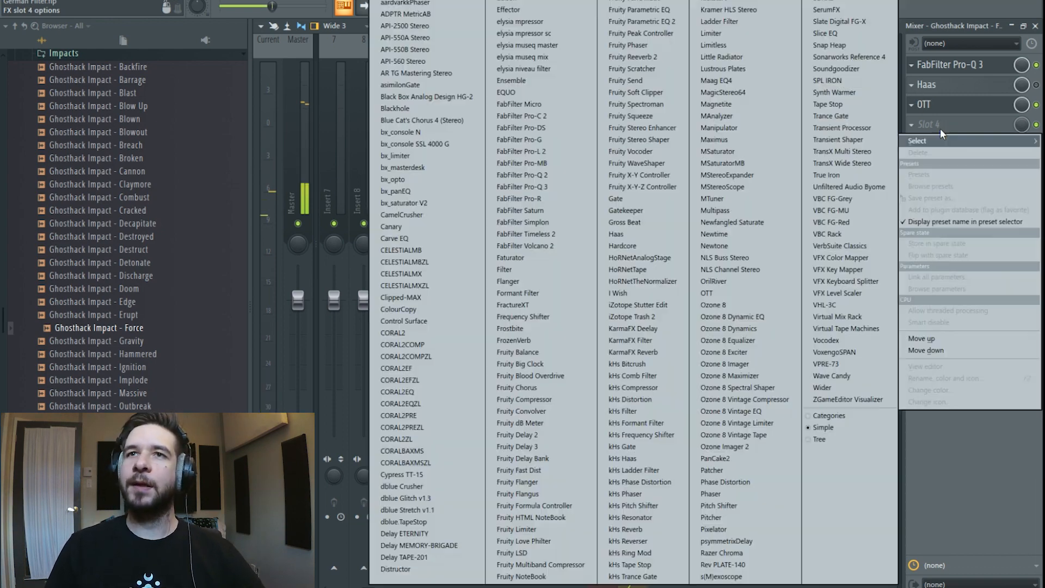
{"action": "left_click", "coordinate": [783, 283]}
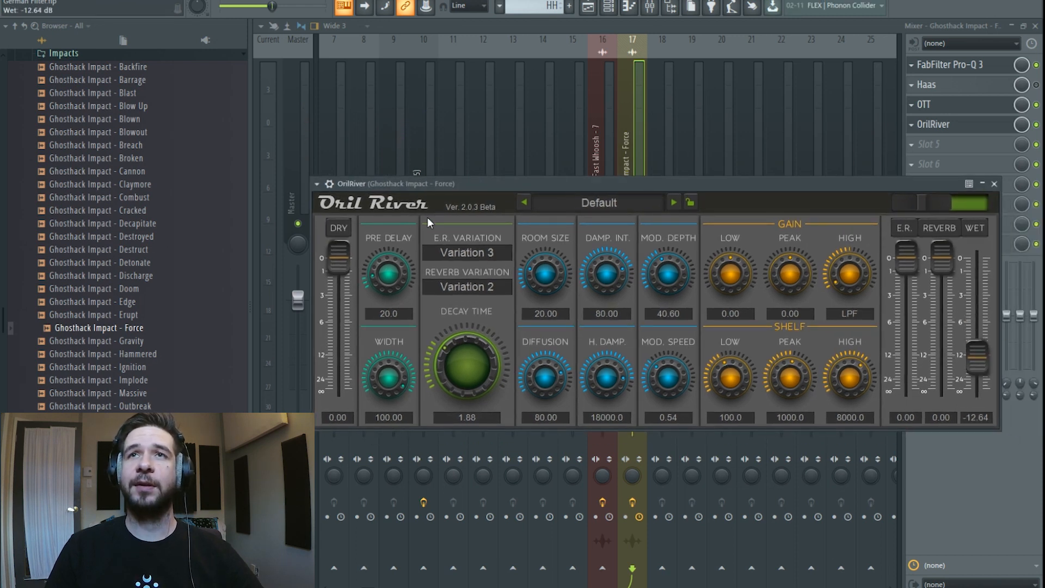
{"action": "left_click", "coordinate": [644, 95]}
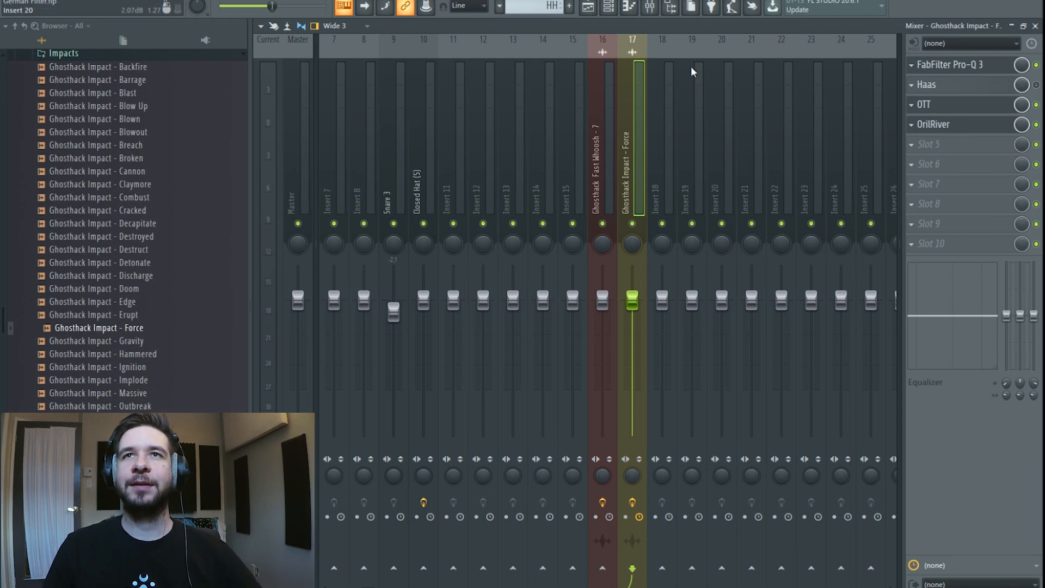
Duplicate all the impact clips on Tracks 8 to 10 so the repeated pattern starts at 25:12:00
{"action": "left_click", "coordinate": [597, 11]}
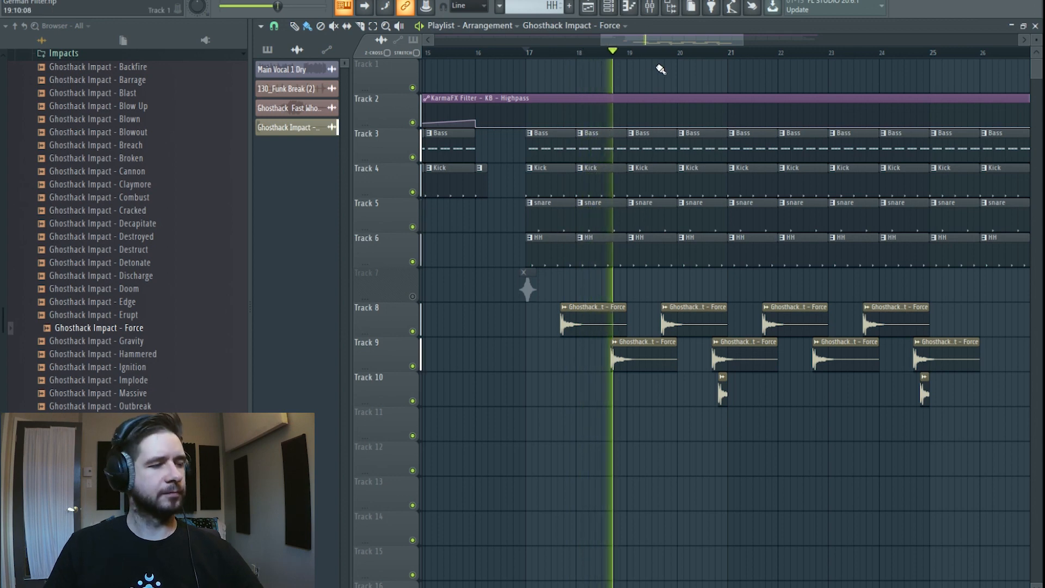
{"action": "scroll", "coordinate": [611, 53], "scroll_direction": "down", "scroll_amount": 3}
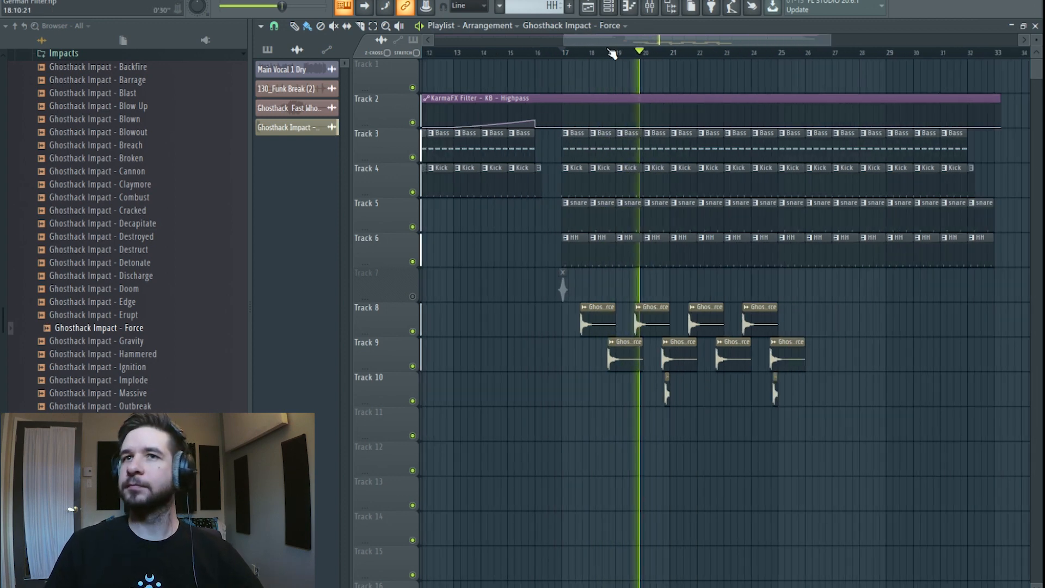
{"action": "left_click_drag", "start_coordinate": [872, 310], "coordinate": [604, 412]}
{"action": "key", "text": "ctrl+b"}
{"action": "left_click_drag", "start_coordinate": [809, 325], "coordinate": [816, 325]}
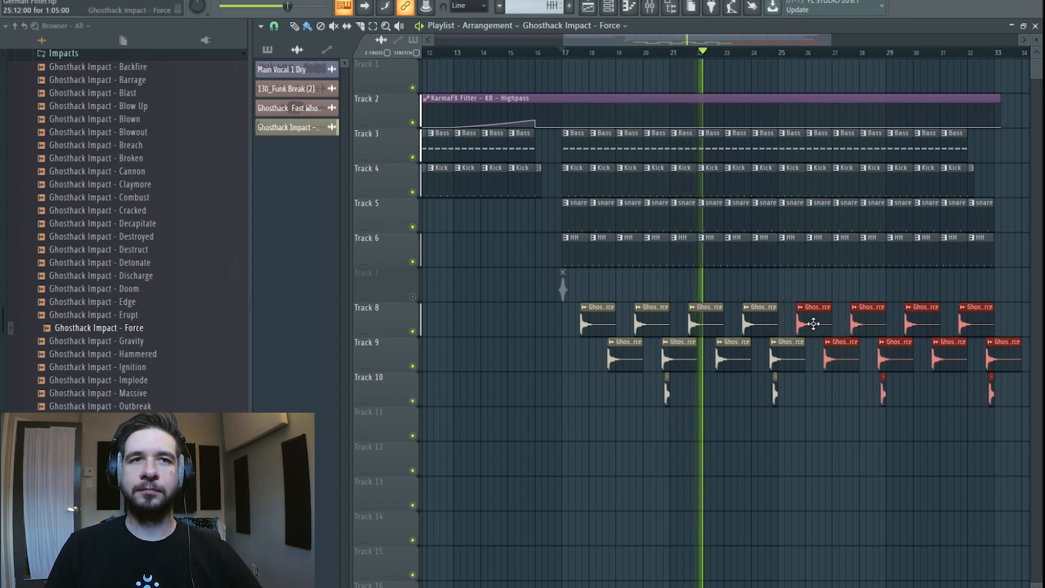
Unmute the whoosh on Track 7 and play the arrangement from the filter build-up at bar 13
{"action": "left_click", "coordinate": [538, 52]}
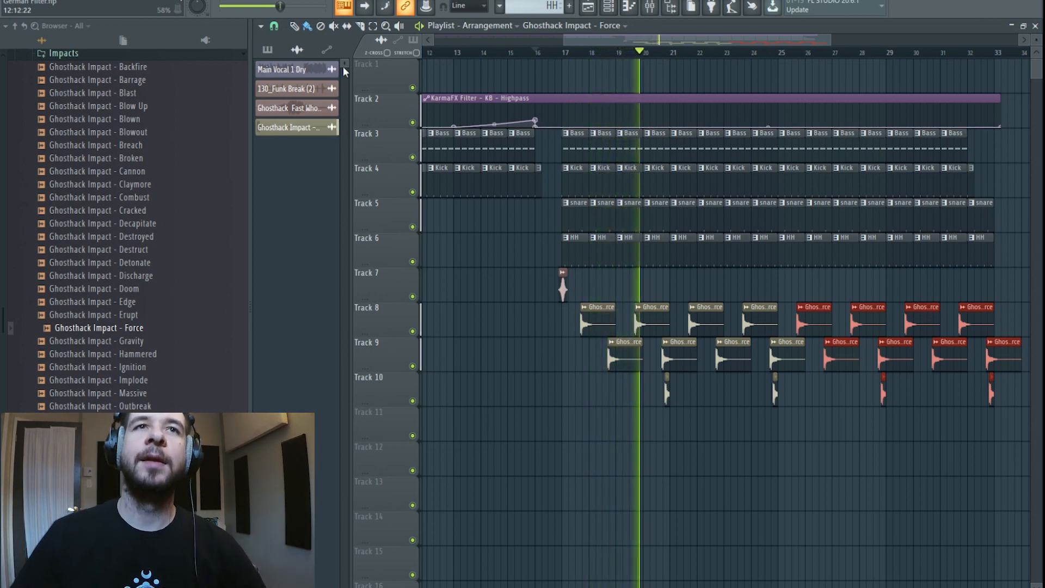
{"action": "key", "text": "space"}
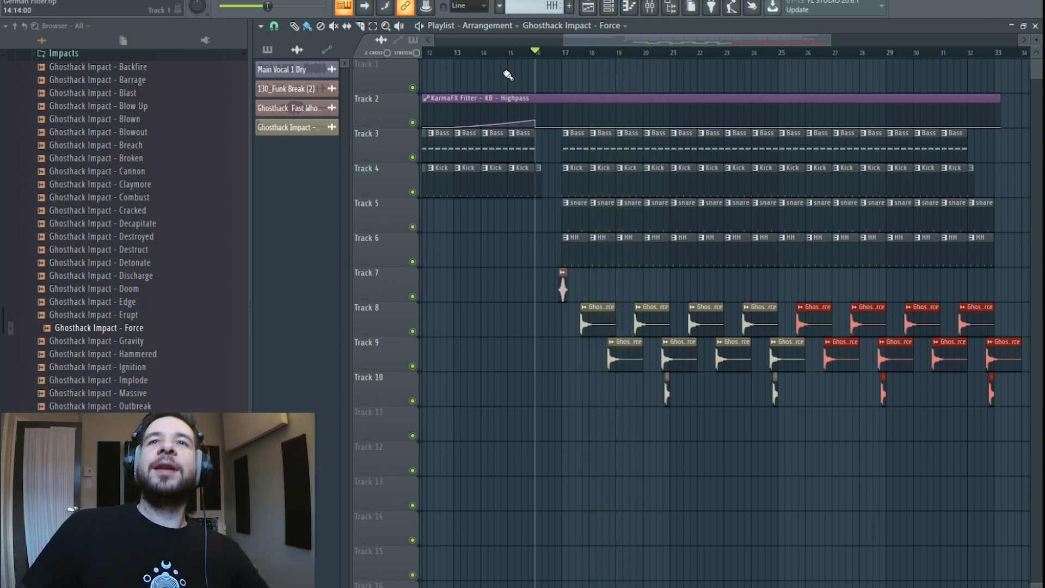
{"action": "scroll", "coordinate": [524, 46], "scroll_direction": "down", "scroll_amount": 5}
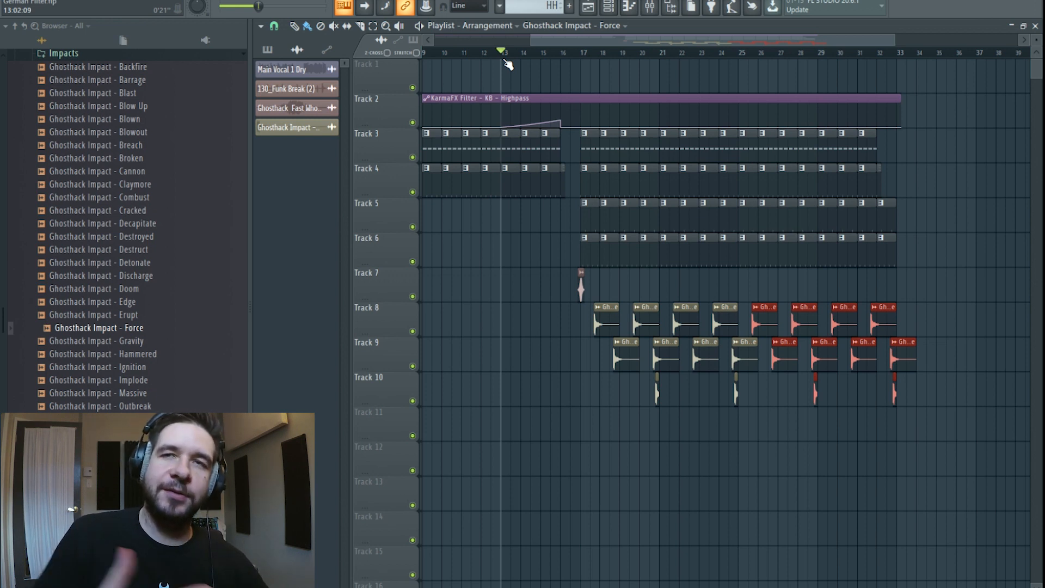
{"action": "key", "text": "space"}
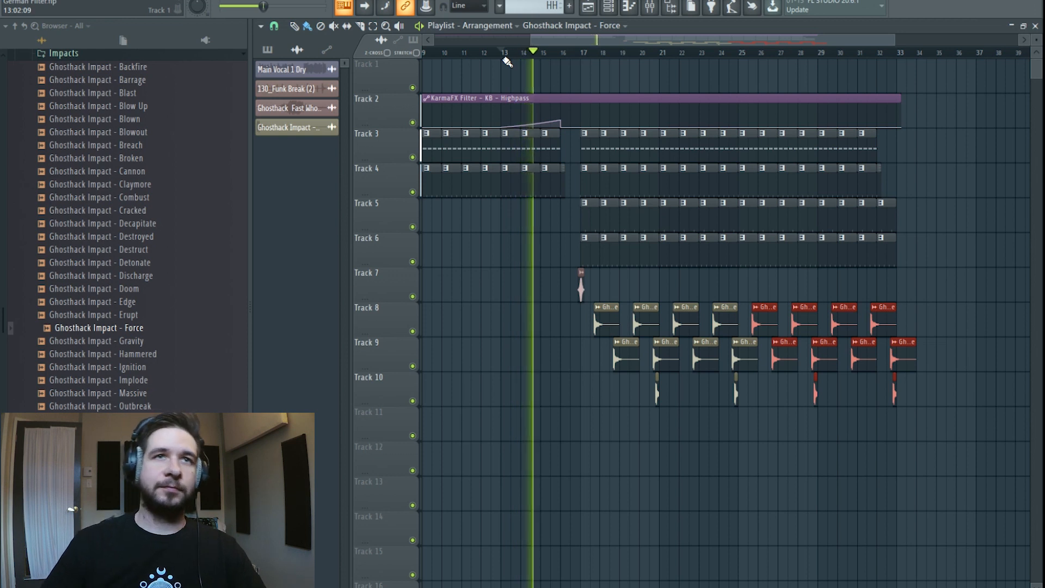
Add Ghosthack Downsweep - 15 from the Downshifters folder to Track 9 just before bar 17 and open its sample settings
{"action": "scroll", "coordinate": [575, 54], "scroll_direction": "up", "scroll_amount": 3}
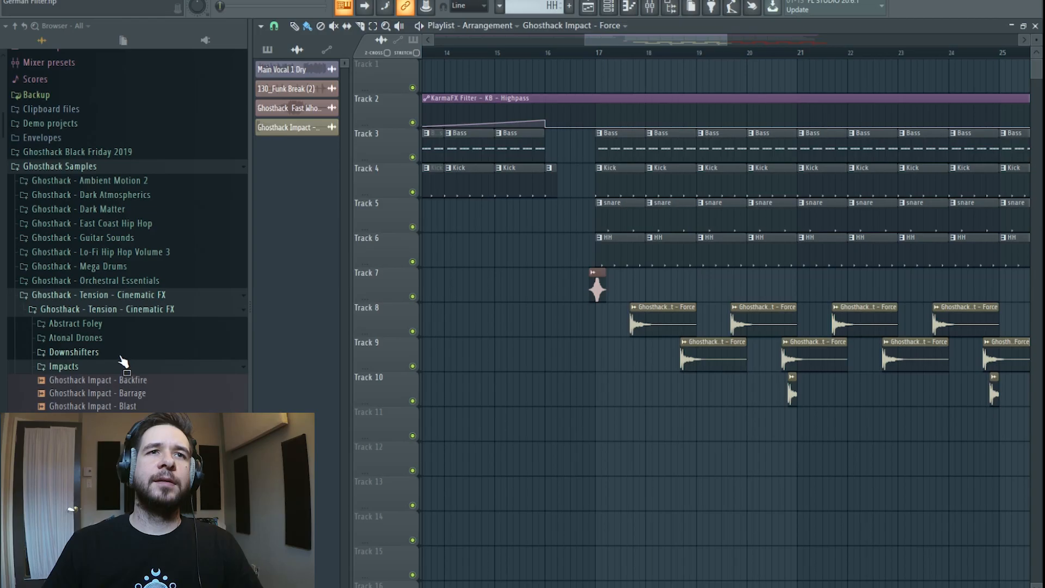
{"action": "left_click", "coordinate": [117, 348]}
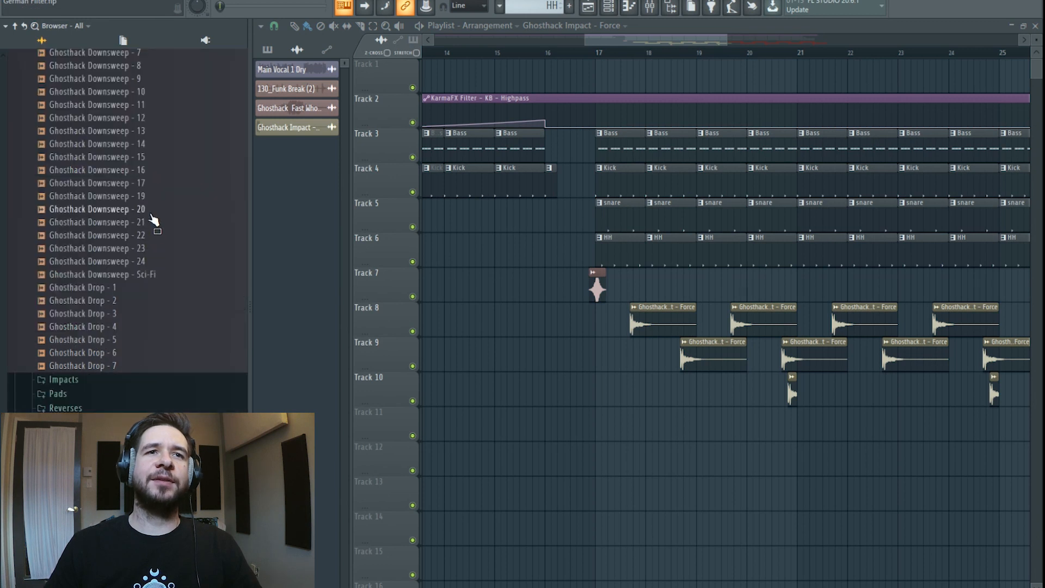
{"action": "left_click", "coordinate": [148, 157]}
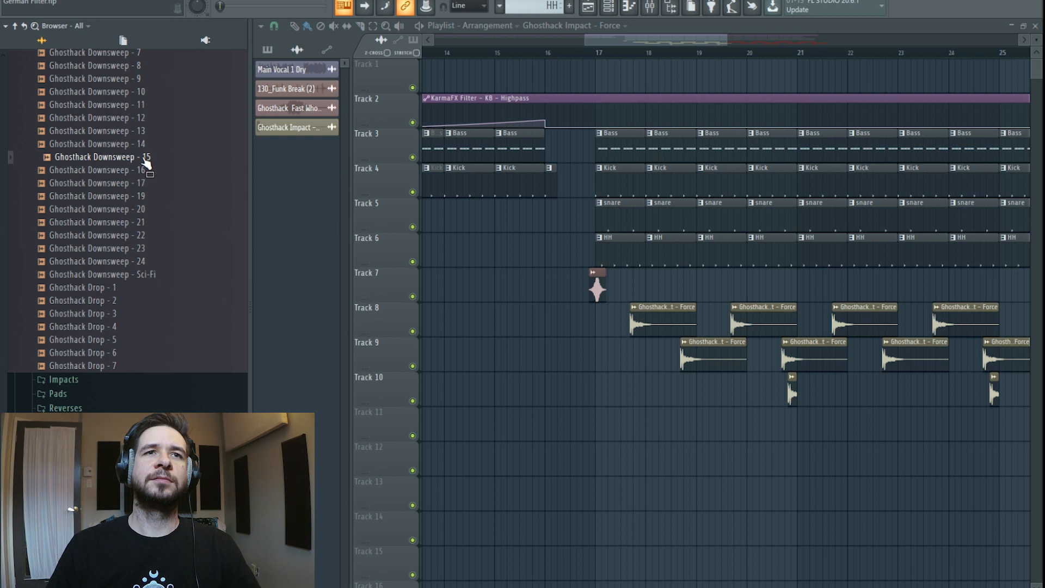
{"action": "left_click_drag", "start_coordinate": [139, 160], "coordinate": [588, 356]}
{"action": "double_click", "coordinate": [575, 358]}
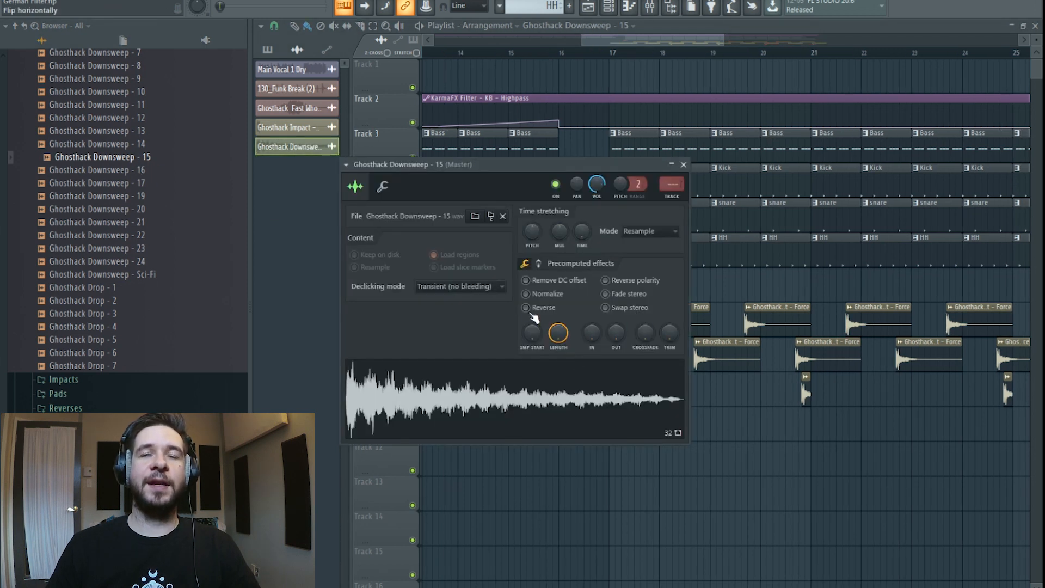
Reverse the Ghosthack Downsweep - 15 sample and move its clip on Track 9 earlier, before the end of the build-up
{"action": "left_click", "coordinate": [527, 308]}
{"action": "left_click", "coordinate": [684, 164]}
{"action": "left_click_drag", "start_coordinate": [593, 359], "coordinate": [477, 359]}
{"action": "scroll", "coordinate": [554, 64], "scroll_direction": "up", "scroll_amount": 4}
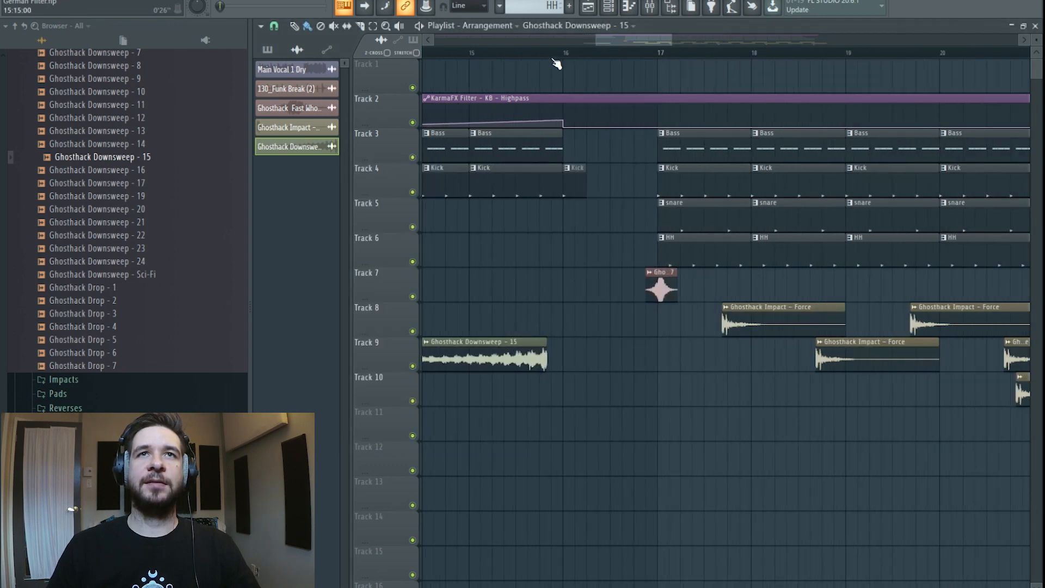
Set playlist snapping to (none) and align the end of the reversed downsweep clip with bar 16
{"action": "left_click", "coordinate": [274, 26]}
{"action": "left_click", "coordinate": [297, 96]}
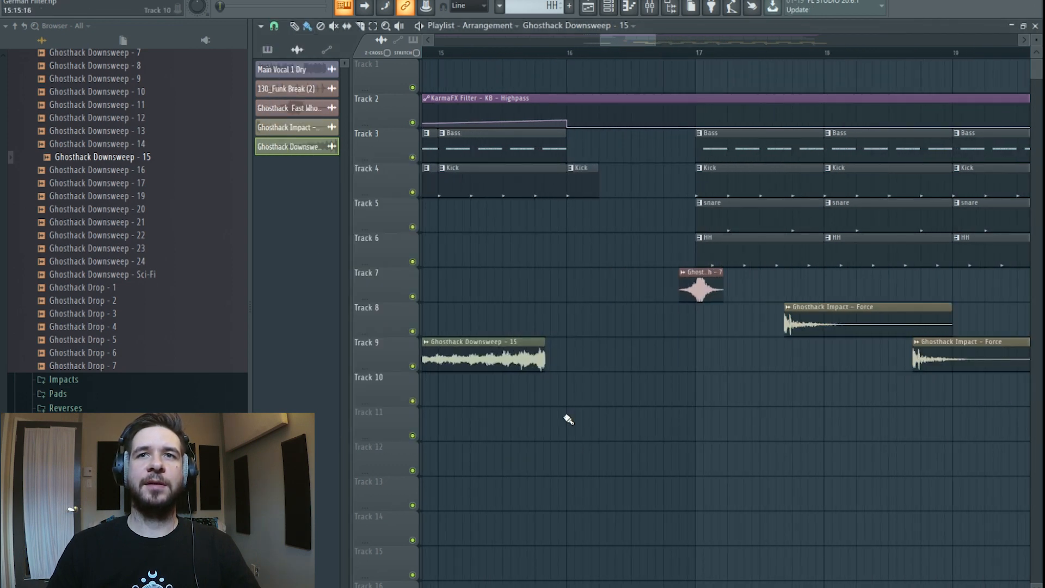
{"action": "left_click_drag", "start_coordinate": [518, 359], "coordinate": [538, 354]}
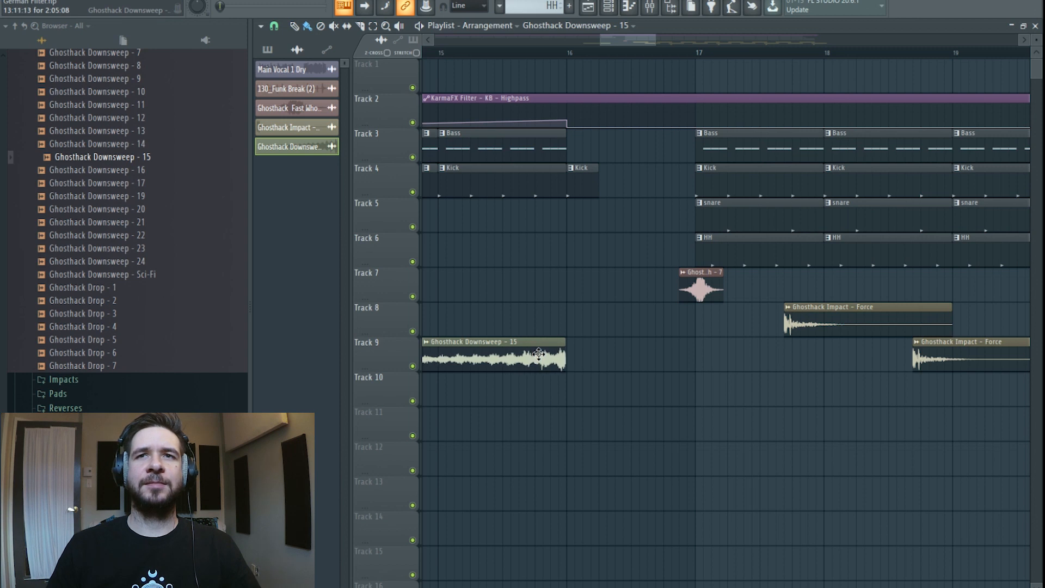
Play the build-up into the drop and lower the downsweep sample's channel volume to about 52% (-12.0 dB)
{"action": "key", "text": "space"}
{"action": "left_click_drag", "start_coordinate": [619, 41], "coordinate": [593, 42]}
{"action": "scroll", "coordinate": [571, 61], "scroll_direction": "down", "scroll_amount": 3}
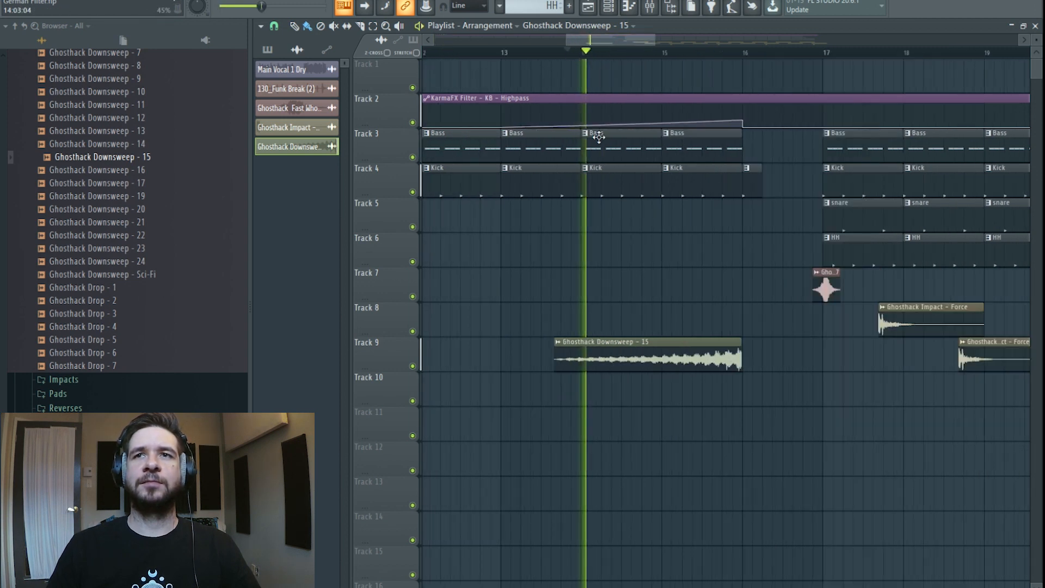
{"action": "double_click", "coordinate": [702, 373]}
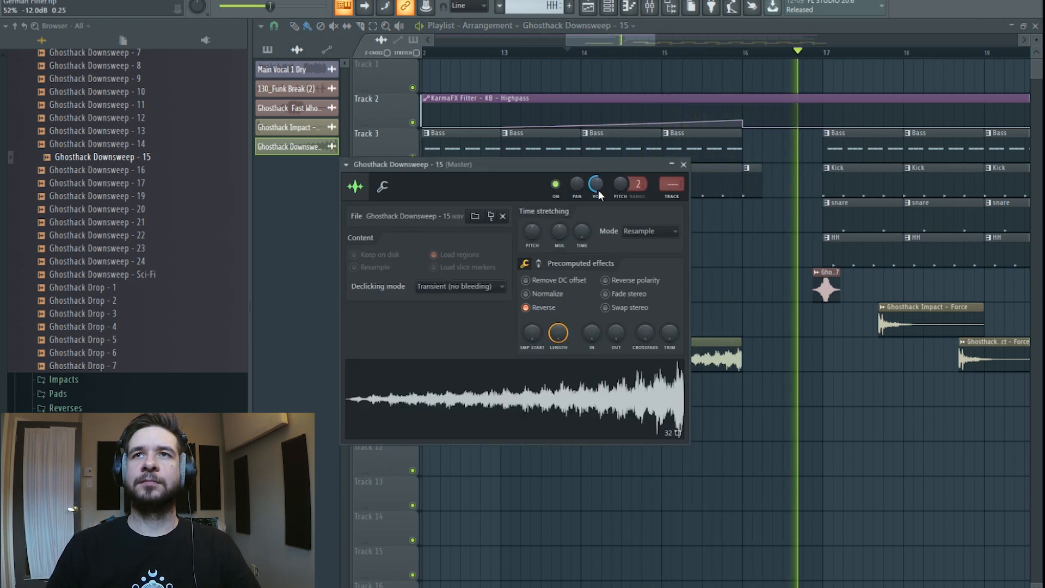
{"action": "scroll", "coordinate": [683, 53], "scroll_direction": "down", "scroll_amount": 2}
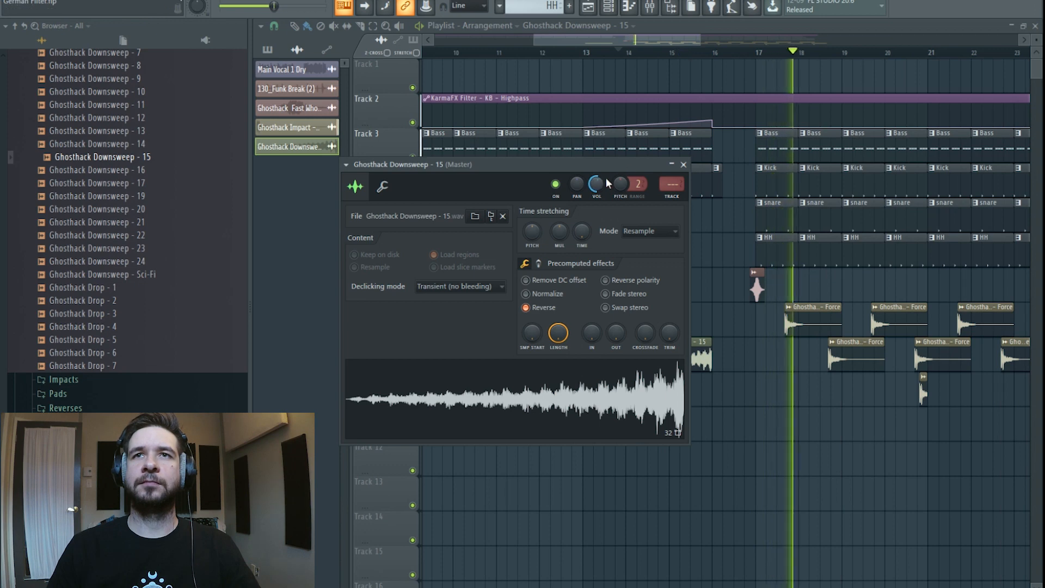
Route the downsweep sample to mixer track 18
{"action": "key", "text": "F9"}
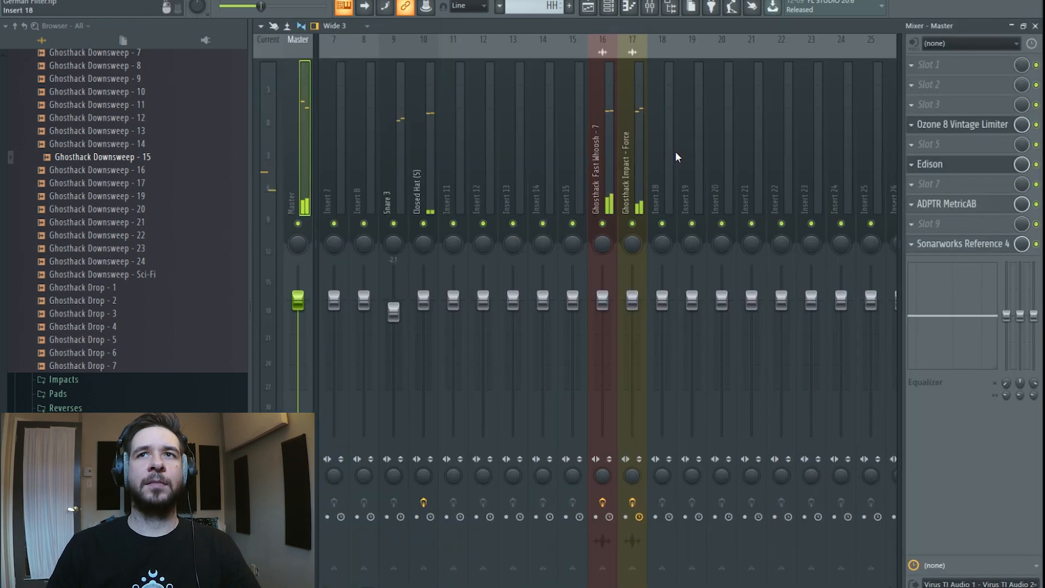
{"action": "right_click", "coordinate": [672, 171]}
{"action": "mouse_move", "coordinate": [720, 165]}
{"action": "left_click", "coordinate": [813, 166]}
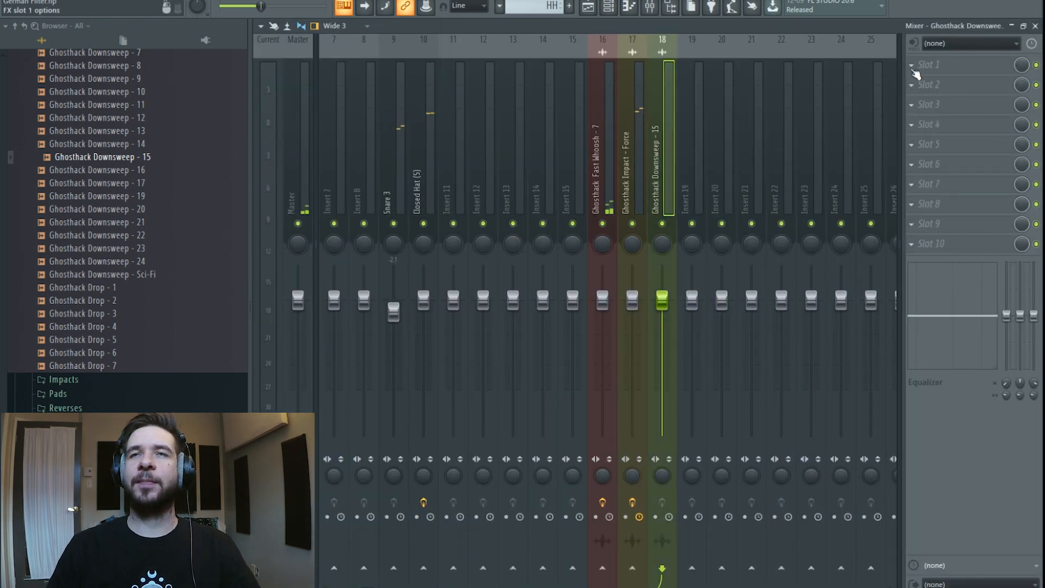
Add FabFilter Pro-Q 3 to the downsweep's mixer track with a 36 dB/oct low cut at about 329 Hz and audition it
{"action": "left_click", "coordinate": [911, 65]}
{"action": "mouse_move", "coordinate": [915, 81]}
{"action": "left_click", "coordinate": [571, 185]}
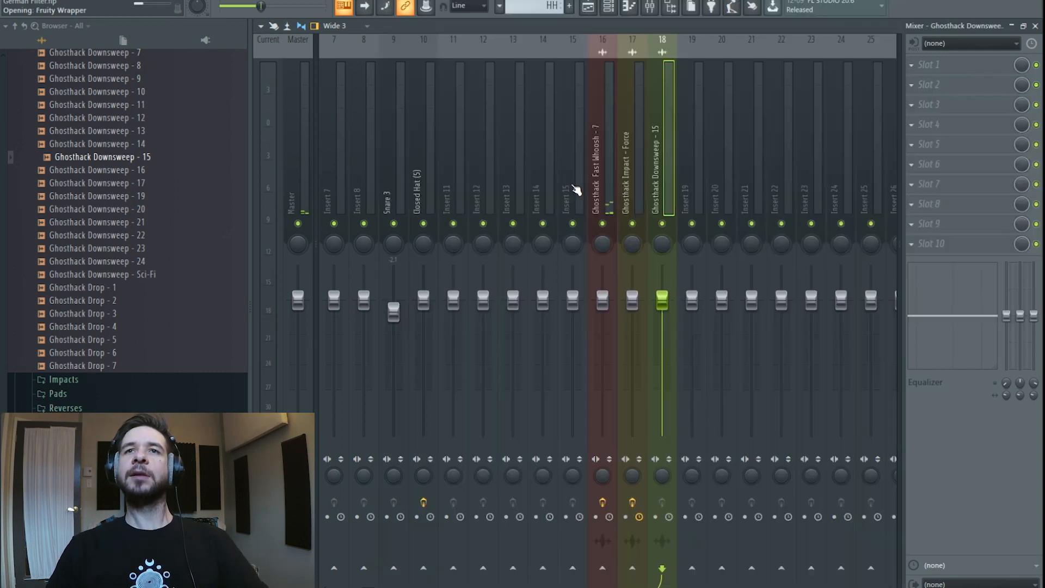
{"action": "left_click_drag", "start_coordinate": [383, 315], "coordinate": [594, 322]}
{"action": "key", "text": "space"}
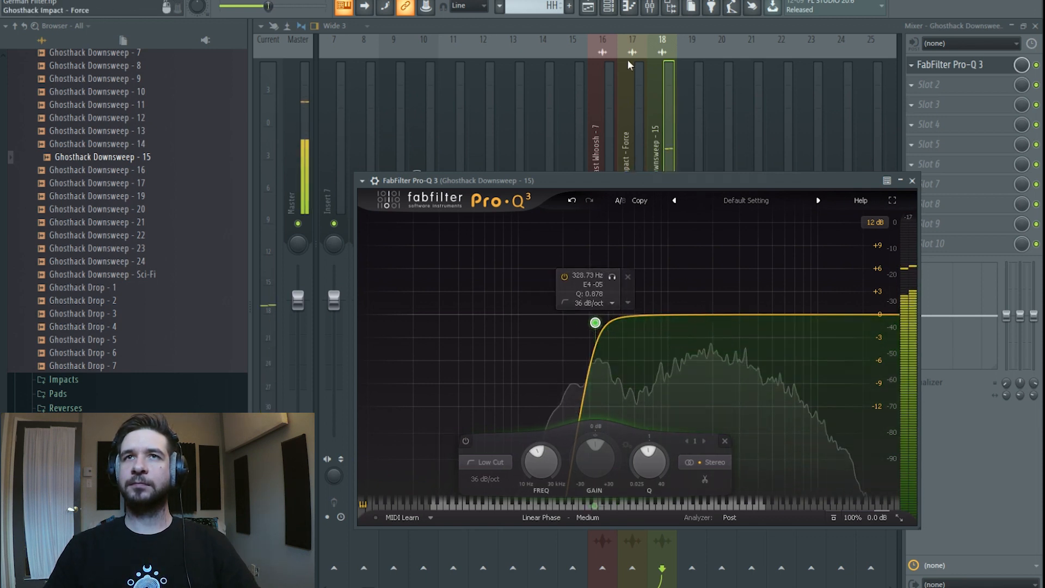
{"action": "key", "text": "F5"}
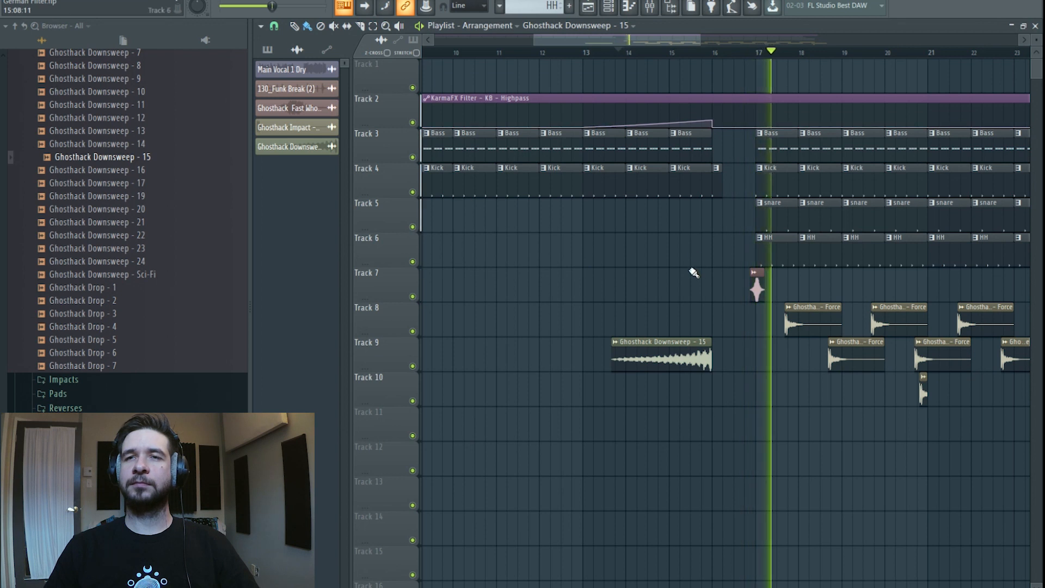
{"action": "key", "text": "space"}
Move the downsweep clip on Track 9 so it ends at bar 17
{"action": "scroll", "coordinate": [732, 58], "scroll_direction": "up", "scroll_amount": 2}
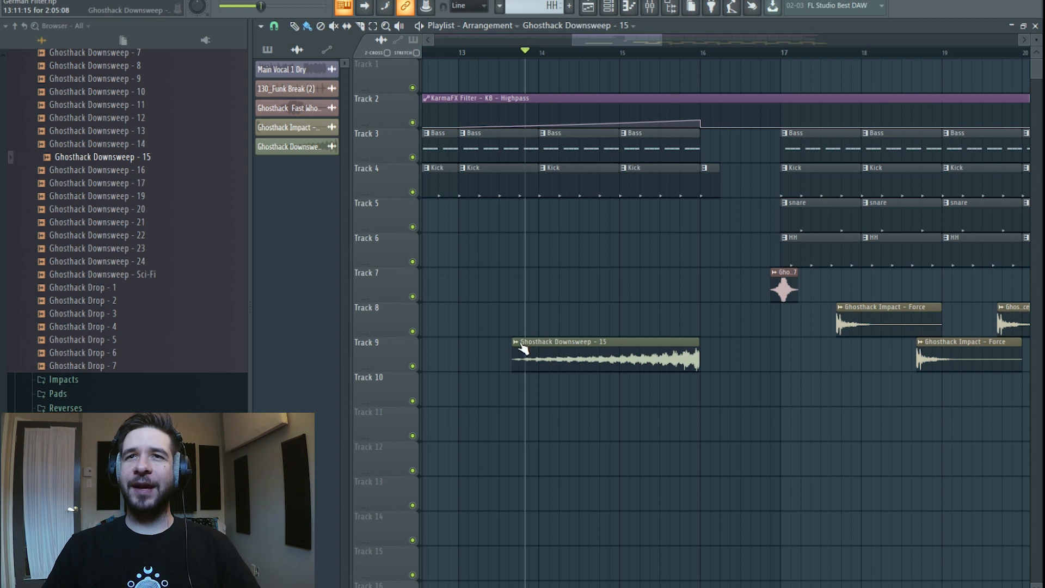
{"action": "double_click", "coordinate": [559, 352]}
{"action": "key", "text": "Escape"}
{"action": "left_click_drag", "start_coordinate": [656, 355], "coordinate": [736, 347]}
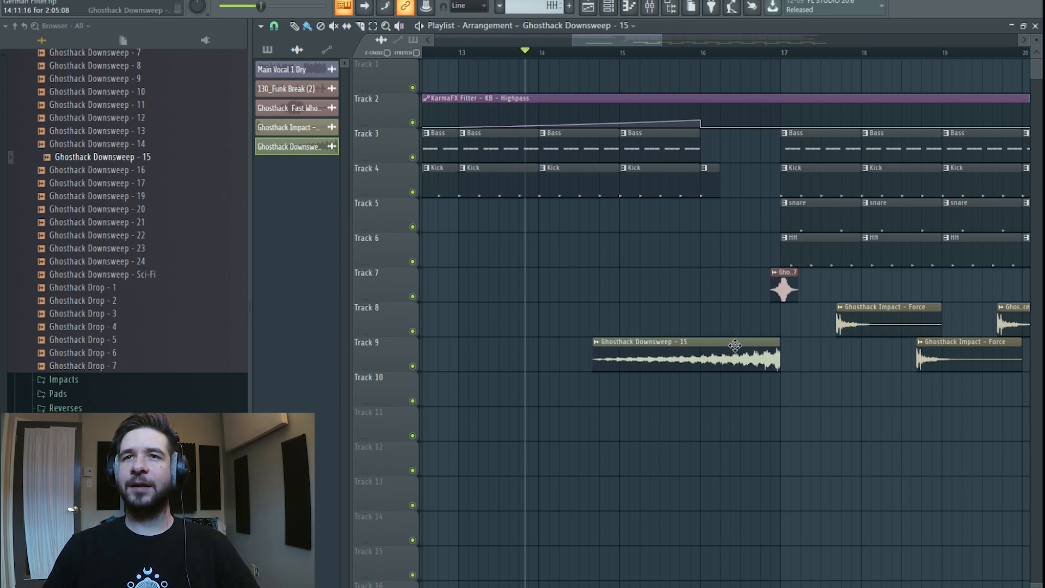
{"action": "double_click", "coordinate": [735, 345]}
{"action": "left_click_drag", "start_coordinate": [574, 171], "coordinate": [958, 240]}
{"action": "key", "text": "Escape"}
Move the downsweep clip to start at bar 14 and increase its time stretching so it lasts three bars
{"action": "left_click_drag", "start_coordinate": [689, 359], "coordinate": [632, 353]}
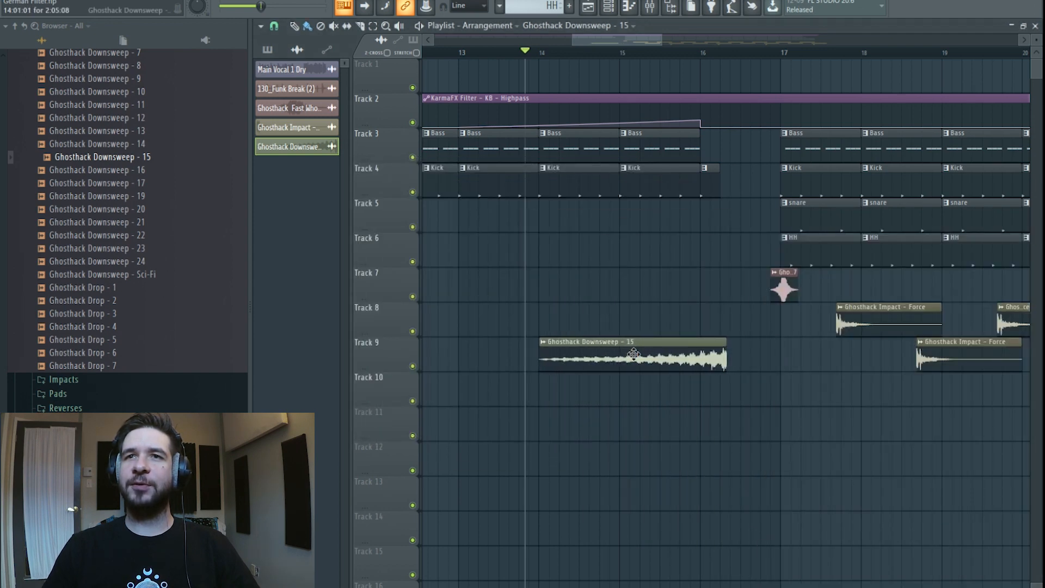
{"action": "double_click", "coordinate": [633, 354]}
{"action": "left_click_drag", "start_coordinate": [804, 224], "coordinate": [583, 345]}
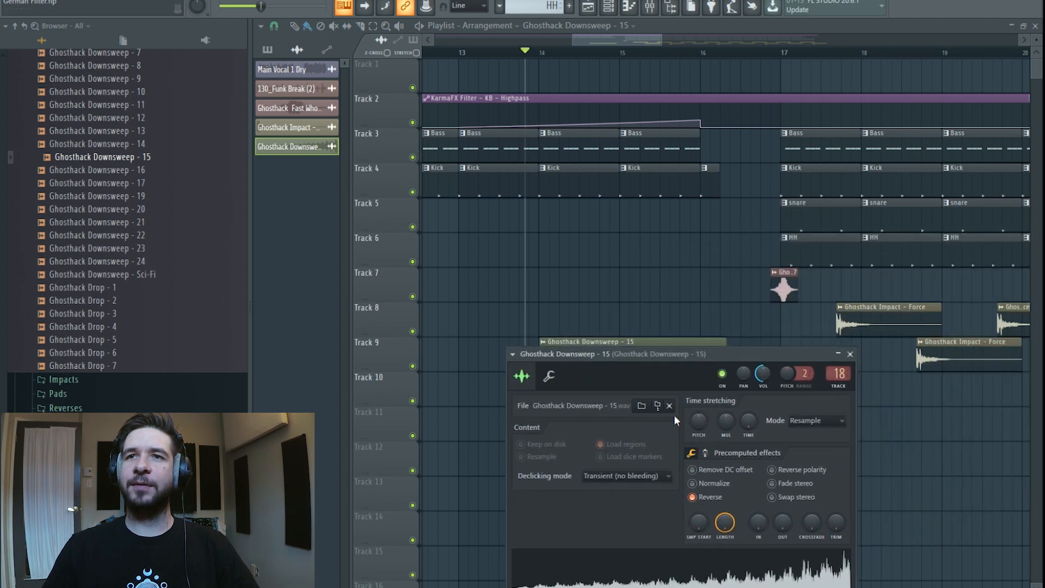
{"action": "left_click_drag", "start_coordinate": [747, 420], "coordinate": [747, 410]}
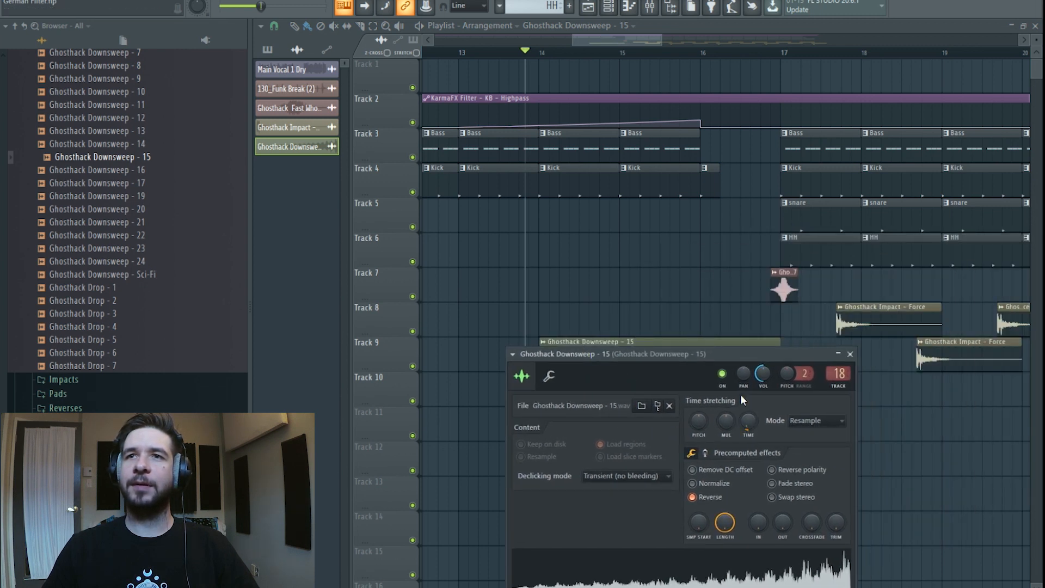
{"action": "left_click_drag", "start_coordinate": [794, 355], "coordinate": [766, 389]}
{"action": "mouse_move", "coordinate": [719, 456]}
{"action": "left_mouse_down"}
{"action": "mouse_move", "coordinate": [719, 473]}
{"action": "mouse_move", "coordinate": [719, 451]}
{"action": "left_mouse_up"}
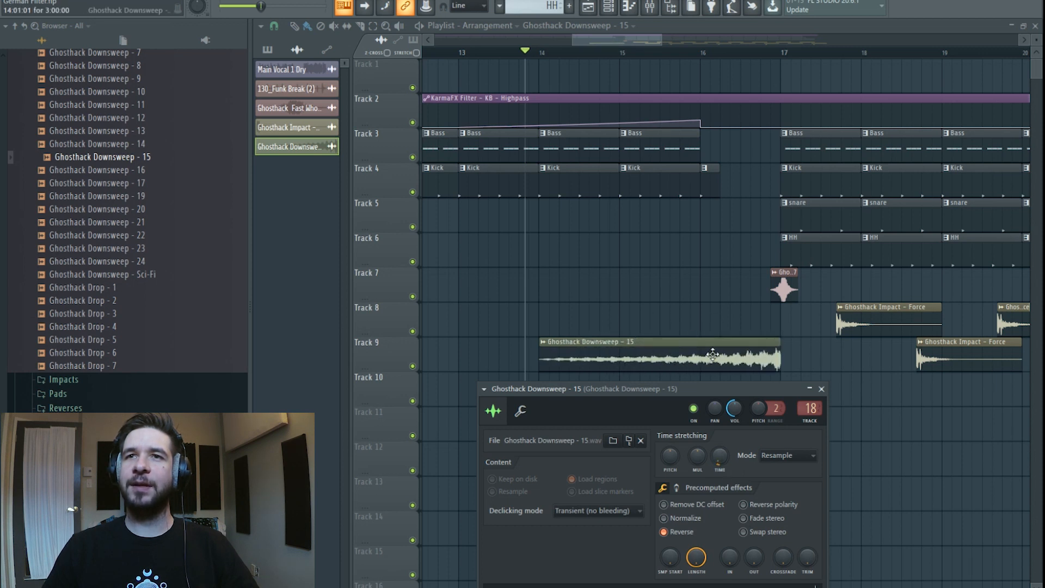
Set playlist snapping to Cell, move the stretched downsweep clip to span bars 13 to 16 and play it
{"action": "left_click", "coordinate": [274, 26]}
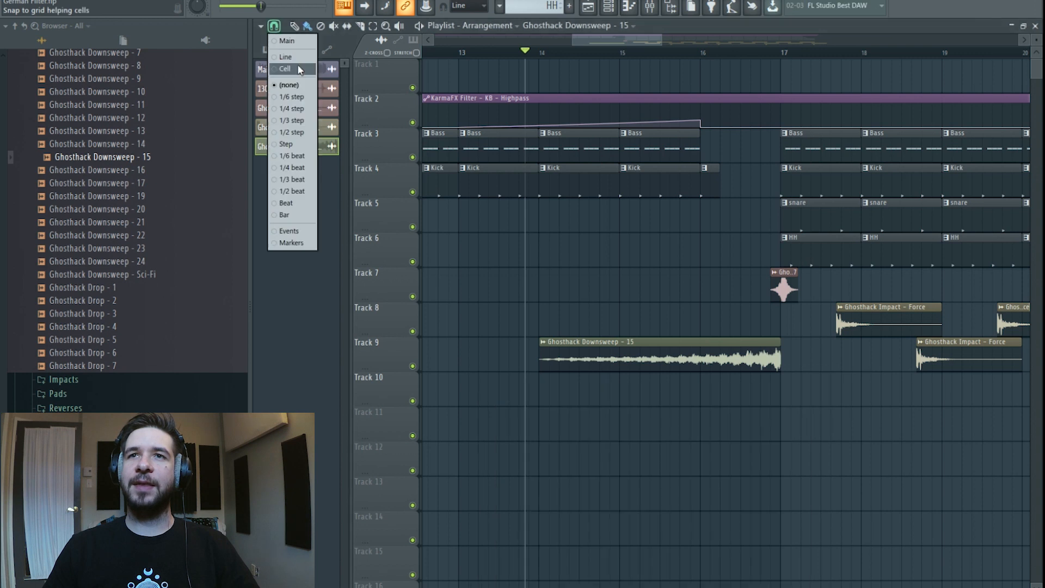
{"action": "left_click", "coordinate": [297, 64]}
{"action": "left_click_drag", "start_coordinate": [741, 356], "coordinate": [661, 354]}
{"action": "key", "text": "space"}
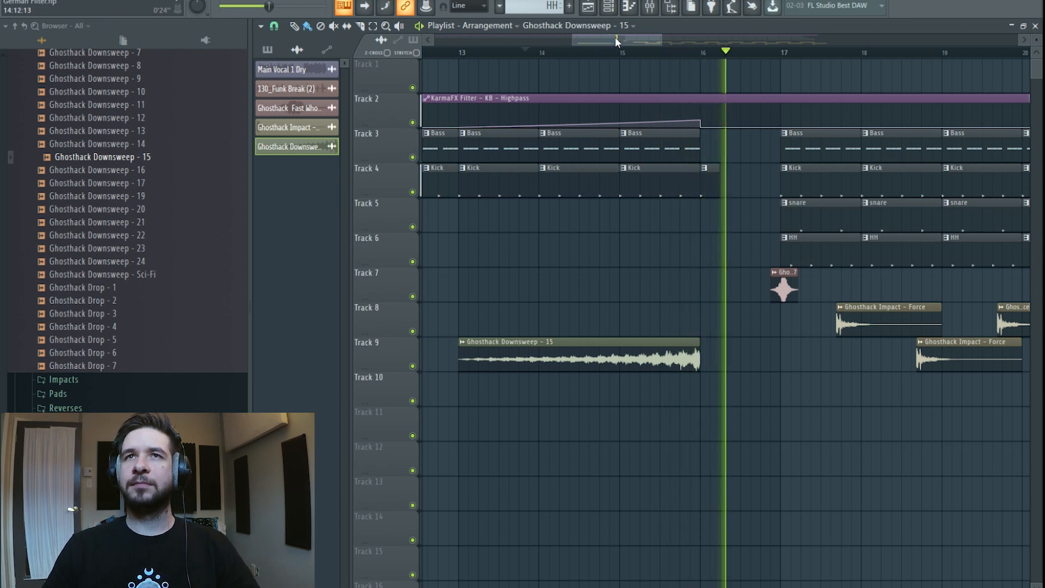
{"action": "key", "text": "space"}
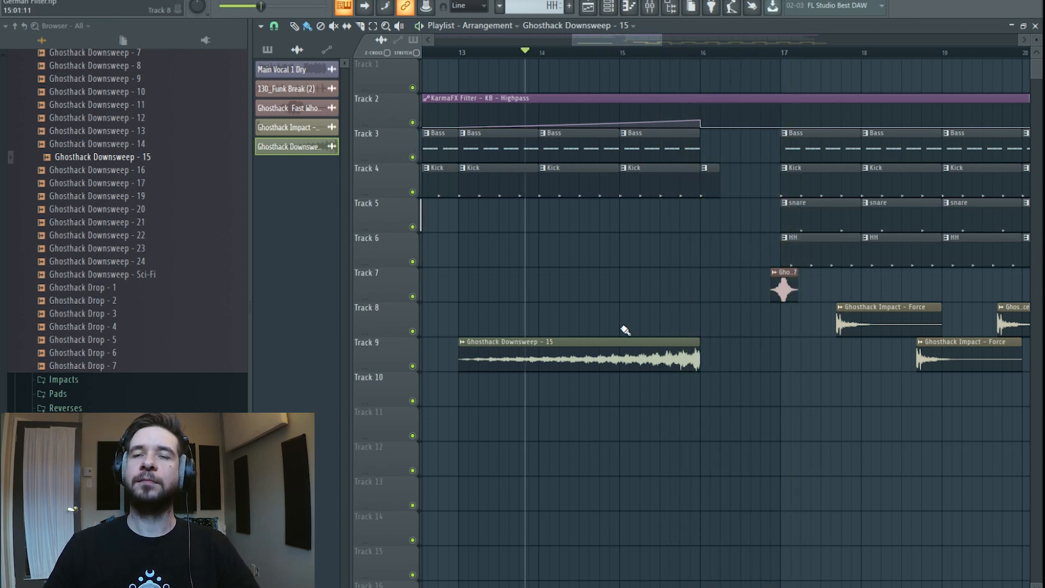
Change the downsweep sample's time-stretching mode to Stretch
{"action": "double_click", "coordinate": [621, 357]}
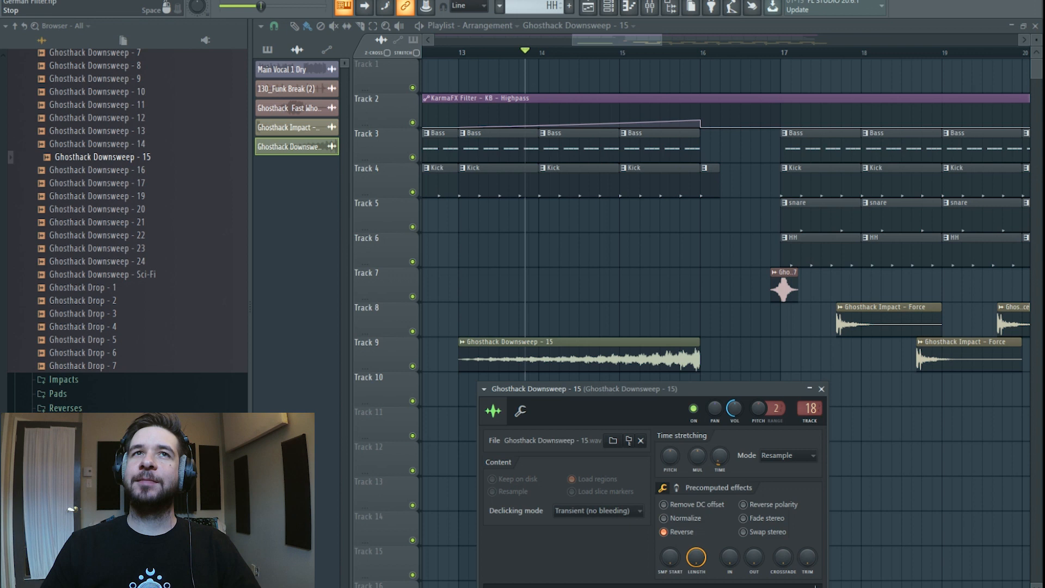
{"action": "left_click", "coordinate": [805, 456]}
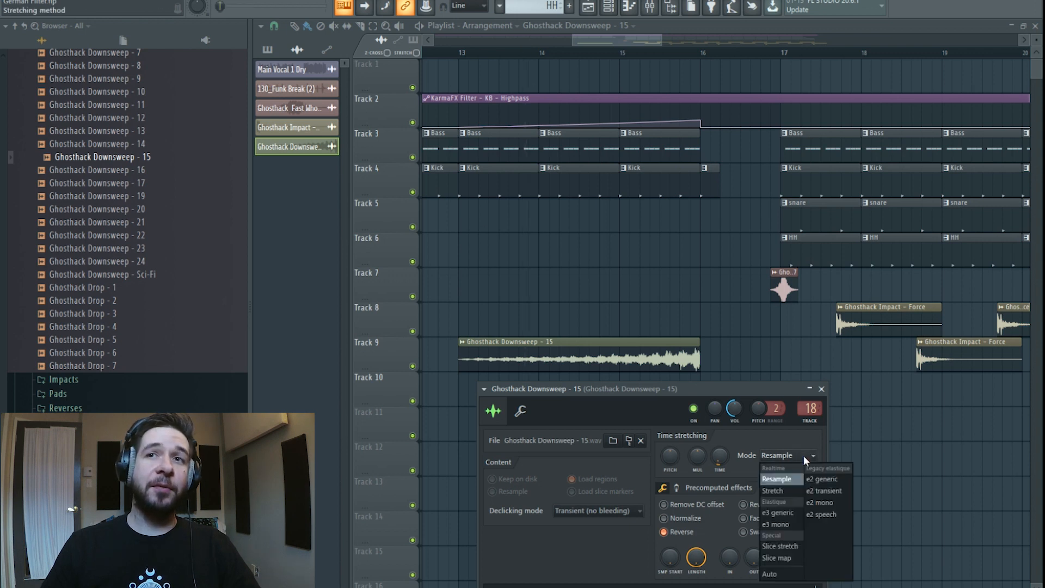
{"action": "left_click", "coordinate": [794, 490]}
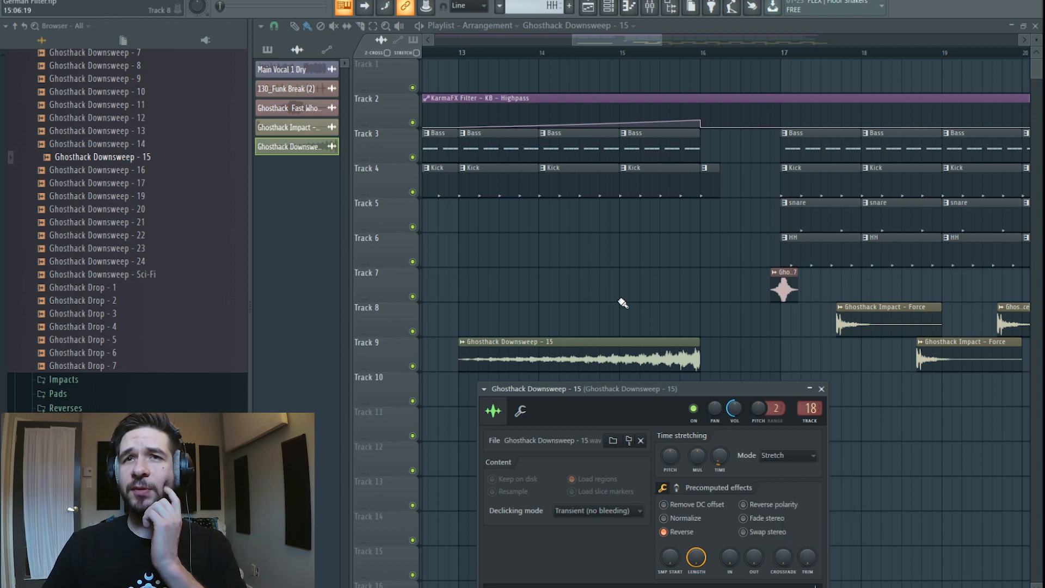
Play the arrangement from bar 13 through the drop to check the stretched downsweep
{"action": "left_click_drag", "start_coordinate": [593, 39], "coordinate": [558, 42]}
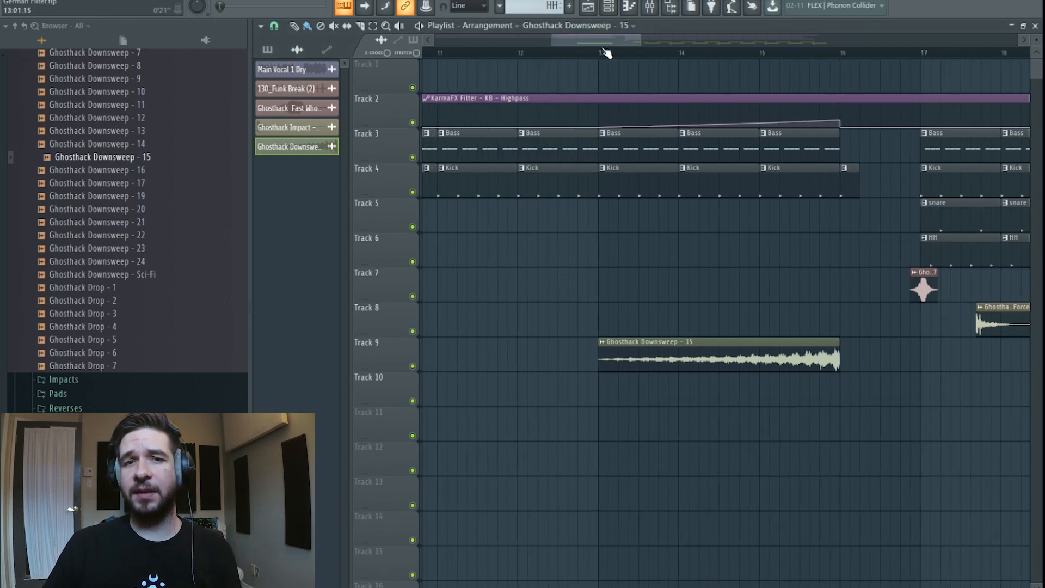
{"action": "key", "text": "space"}
{"action": "left_click_drag", "start_coordinate": [613, 40], "coordinate": [632, 40]}
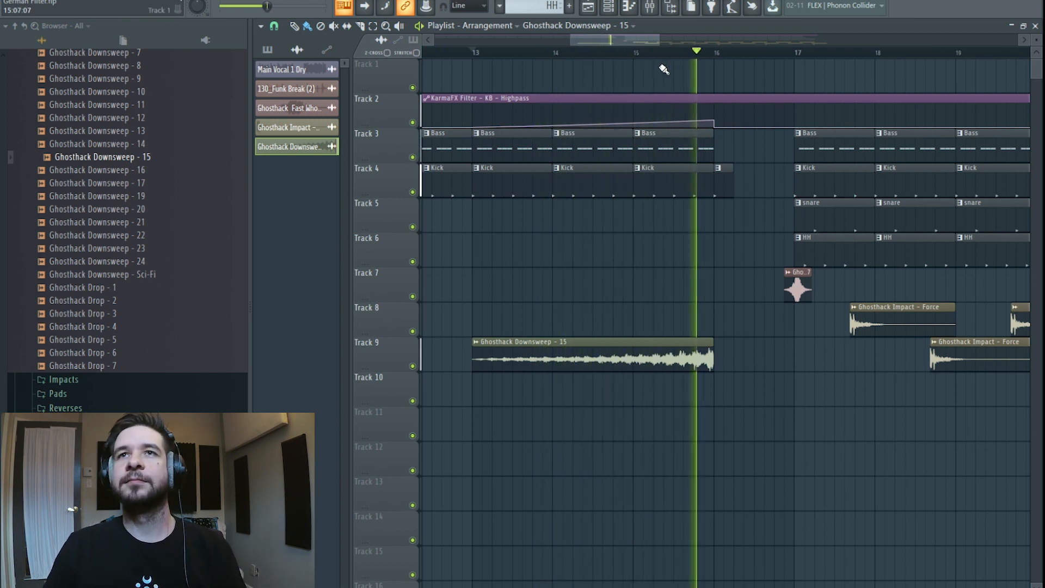
{"action": "scroll", "coordinate": [630, 53], "scroll_direction": "down", "scroll_amount": 2}
{"action": "scroll", "coordinate": [631, 54], "scroll_direction": "down", "scroll_amount": 2}
{"action": "key", "text": "space"}
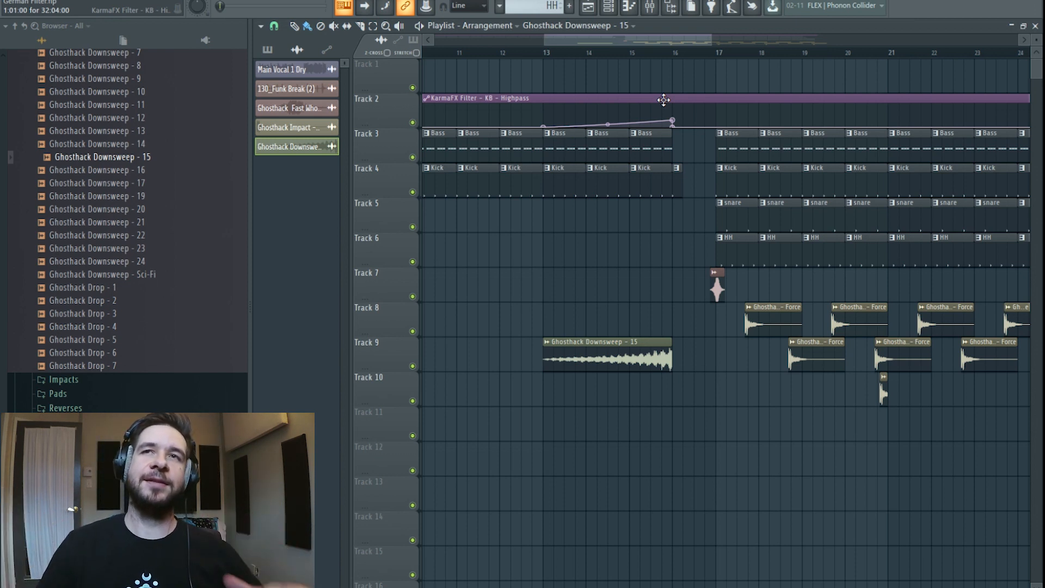
Move FabFilter Pro-Q 3 on the downsweep's mixer track to slot 4, leaving slot 1 free
{"action": "left_click", "coordinate": [656, 10]}
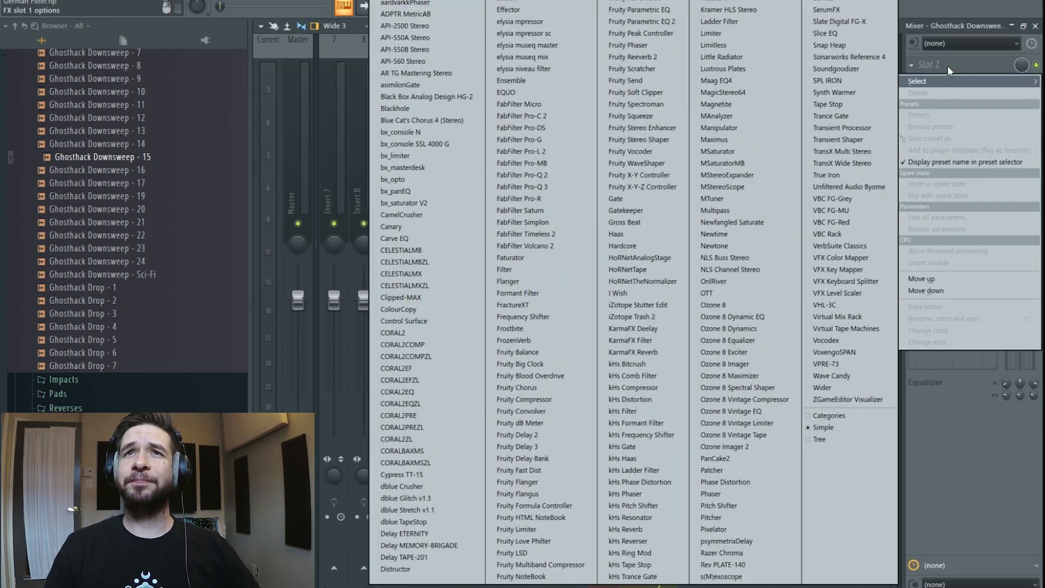
{"action": "left_click", "coordinate": [947, 66]}
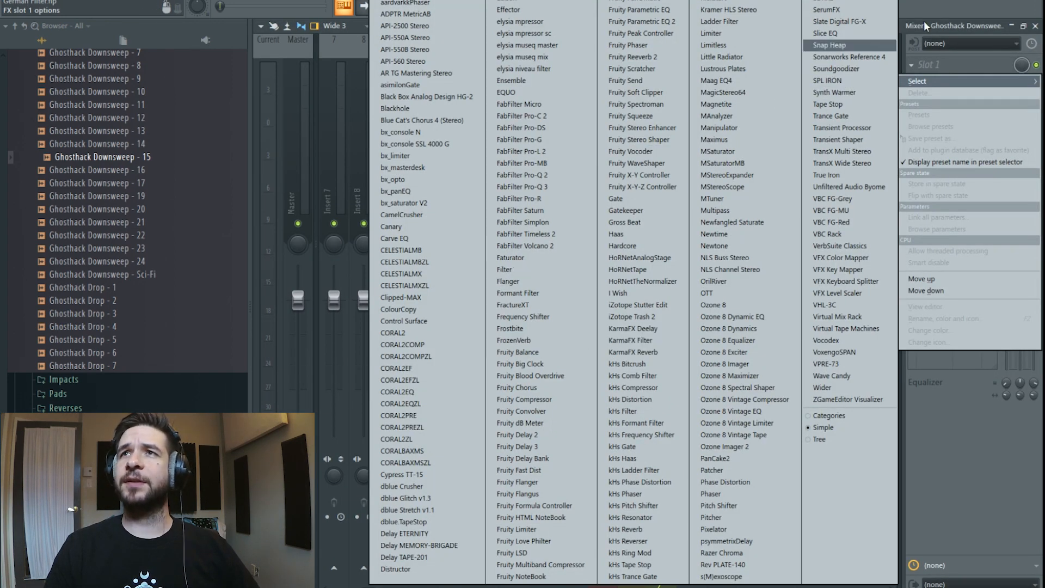
{"action": "left_click", "coordinate": [1005, 448]}
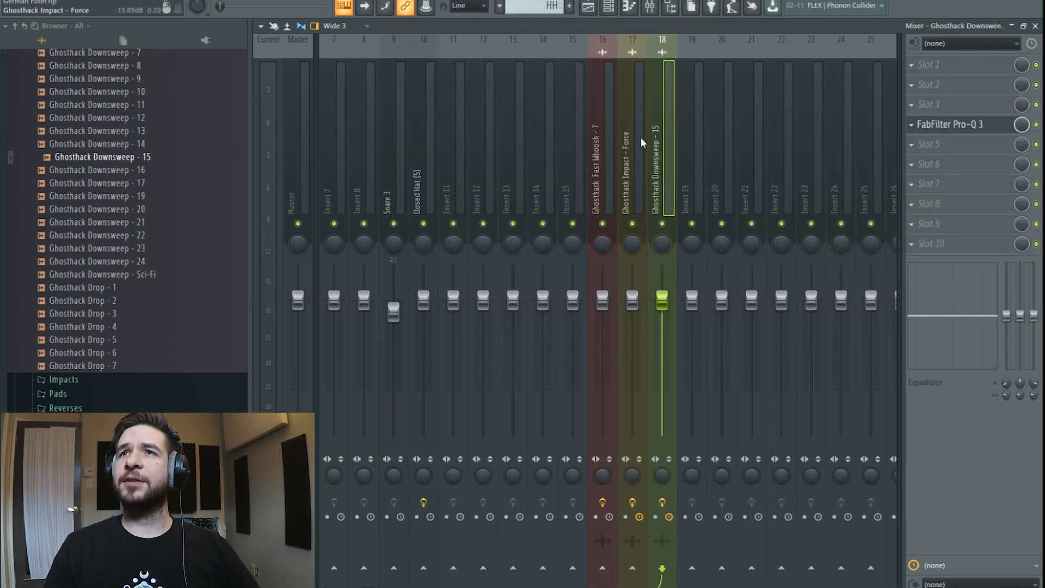
Copy KarmaFX Reverb from the whoosh's mixer track to slot 1 of the downsweep's track and play from bar 13
{"action": "left_click", "coordinate": [634, 142]}
{"action": "left_click", "coordinate": [615, 136]}
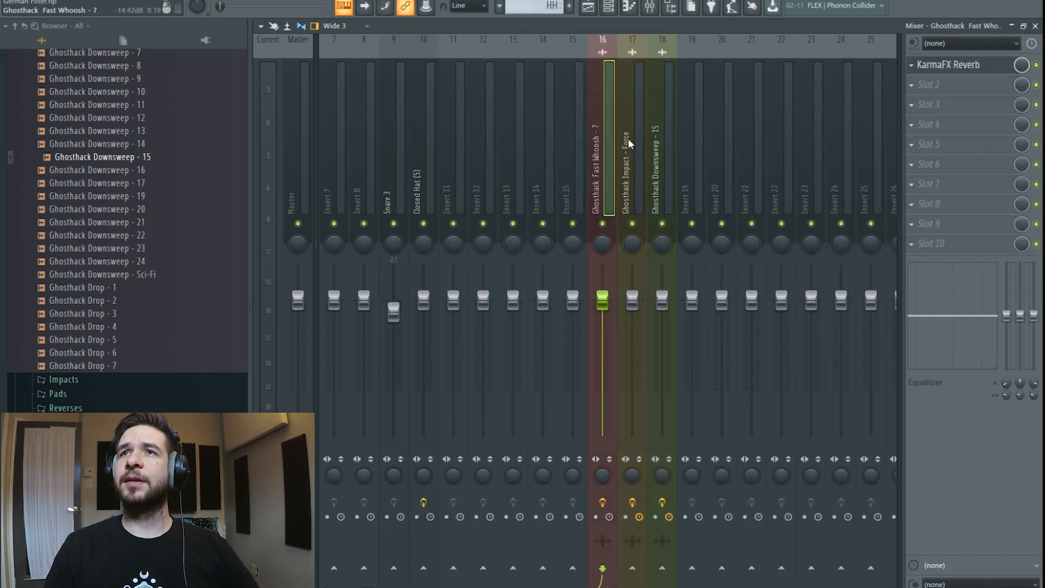
{"action": "left_click", "coordinate": [917, 65]}
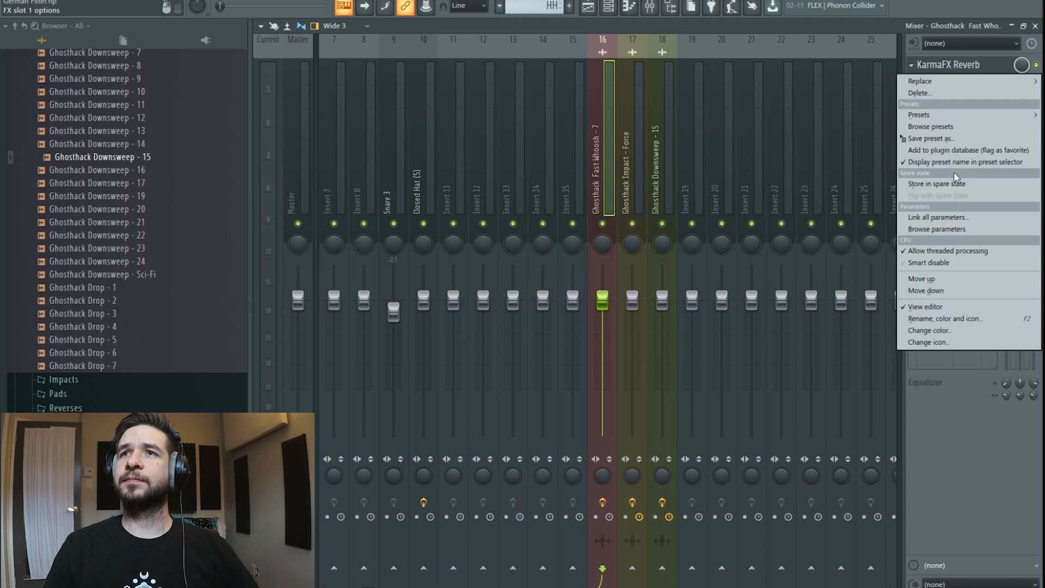
{"action": "left_click_drag", "start_coordinate": [958, 140], "coordinate": [818, 152]}
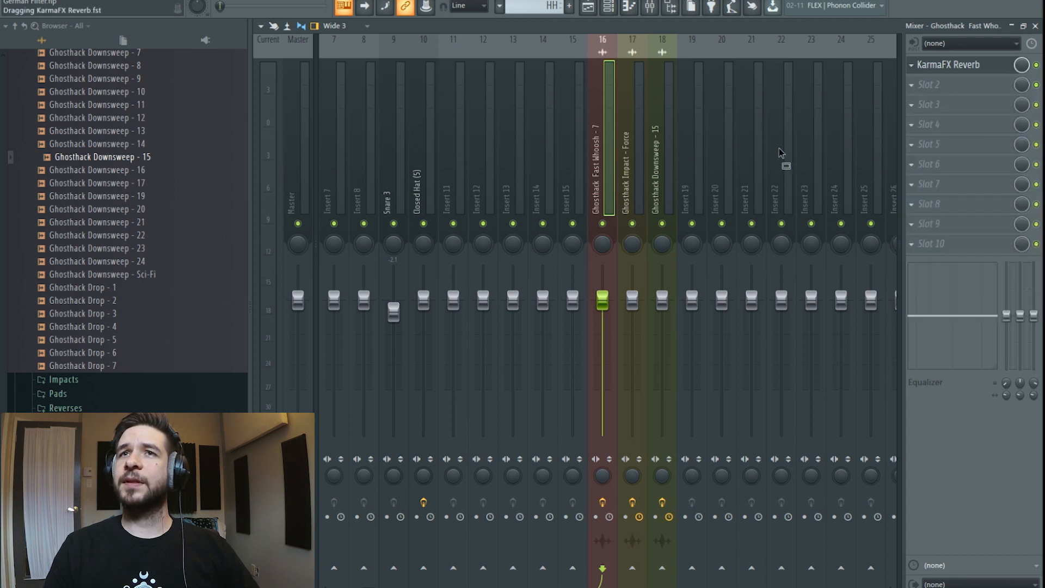
{"action": "left_click_drag", "start_coordinate": [671, 162], "coordinate": [667, 163]}
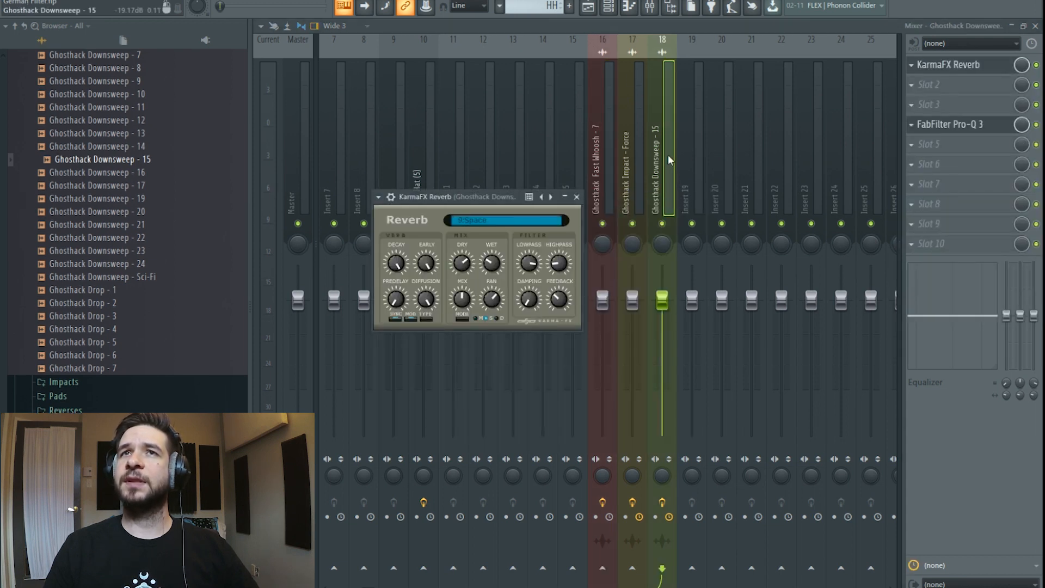
{"action": "left_click", "coordinate": [590, 8]}
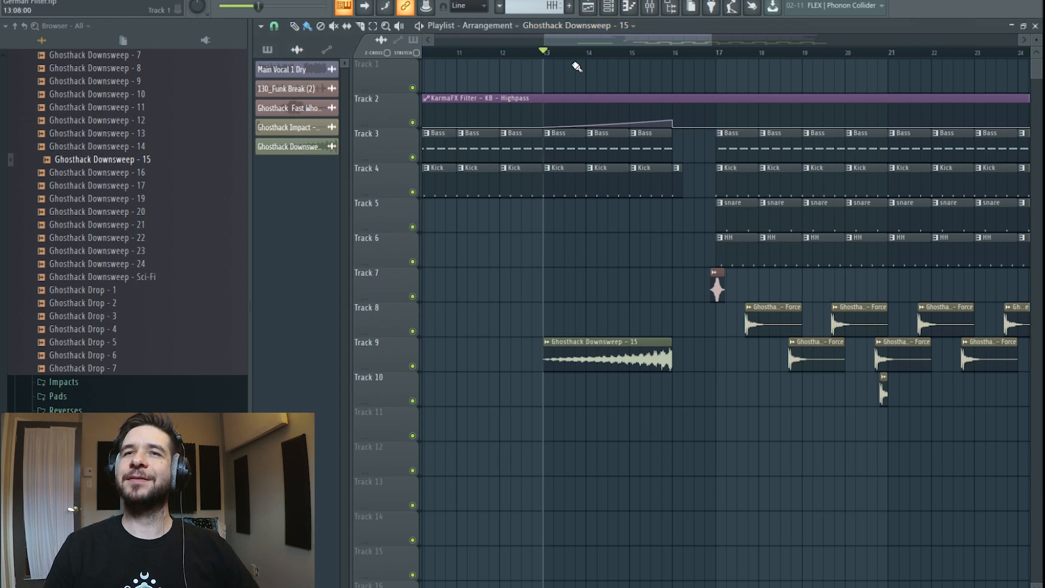
{"action": "key", "text": "space"}
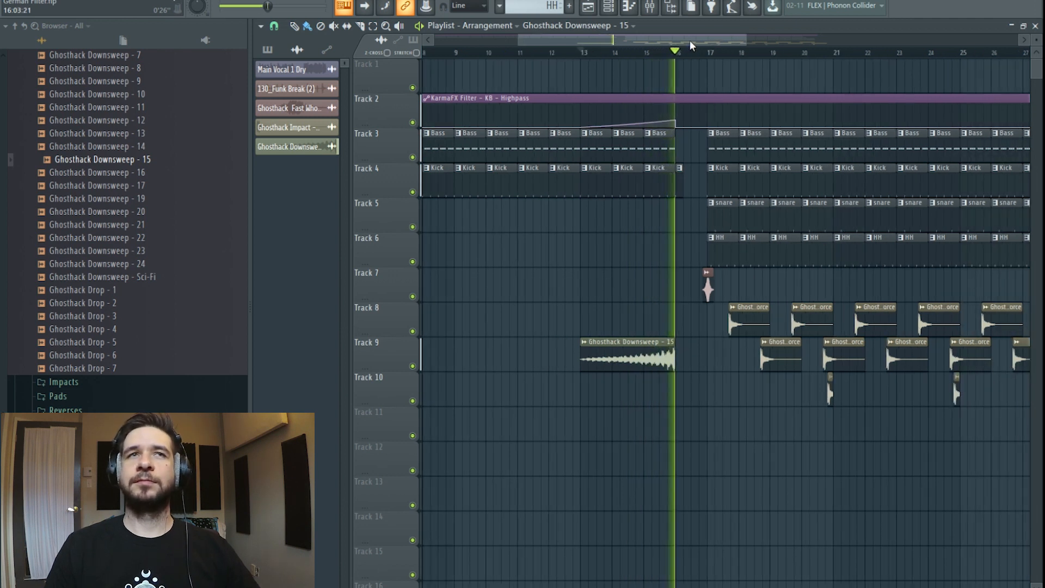
Open the Atonal Drones sample folder, audition Ghosthack Atonal Drone - Bell against the running arrangement, and stop playback
{"action": "scroll", "coordinate": [688, 40], "scroll_direction": "down", "scroll_amount": 2}
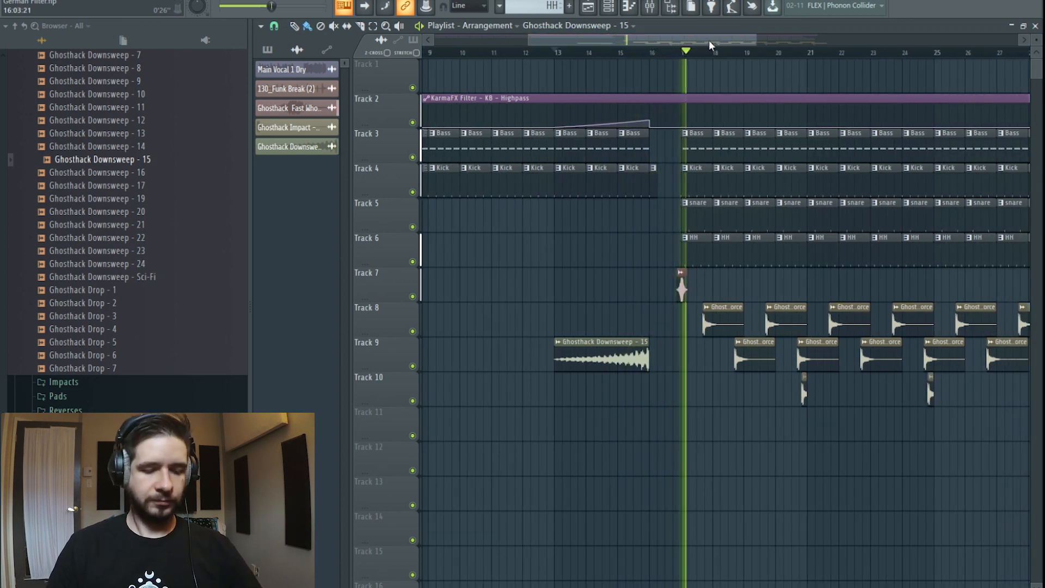
{"action": "scroll", "coordinate": [719, 52], "scroll_direction": "down", "scroll_amount": 1}
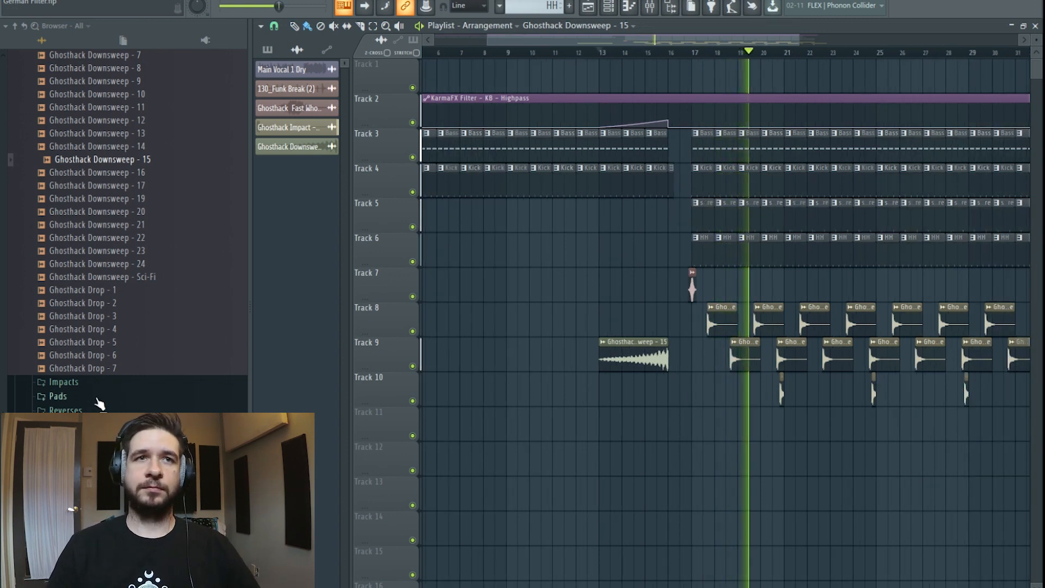
{"action": "scroll", "coordinate": [126, 389], "scroll_direction": "up", "scroll_amount": 8}
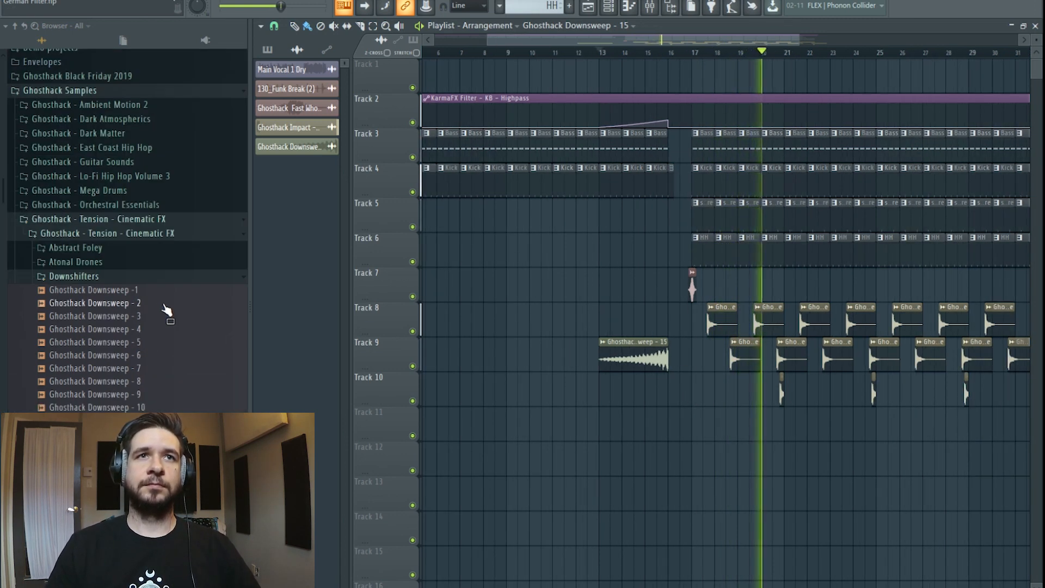
{"action": "left_click", "coordinate": [129, 270]}
{"action": "left_click", "coordinate": [130, 315]}
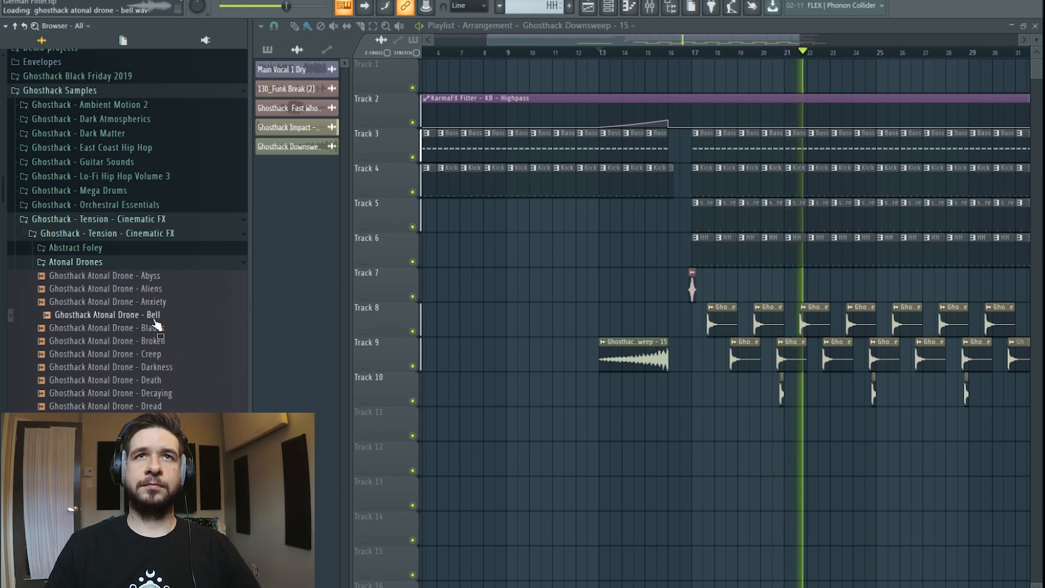
{"action": "key", "text": "space"}
{"action": "left_click_drag", "start_coordinate": [690, 42], "coordinate": [800, 74]}
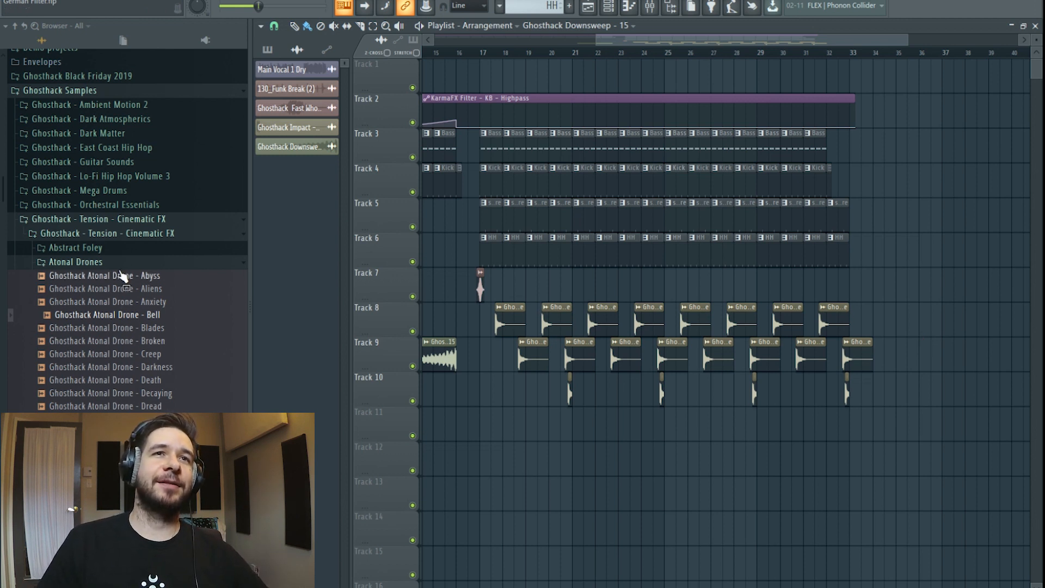
Audition Ghosthack Atonal Drone - Nightscape and place it on Track 11 starting at bar 17
{"action": "scroll", "coordinate": [103, 348], "scroll_direction": "down", "scroll_amount": 8}
{"action": "scroll", "coordinate": [117, 305], "scroll_direction": "up", "scroll_amount": 2}
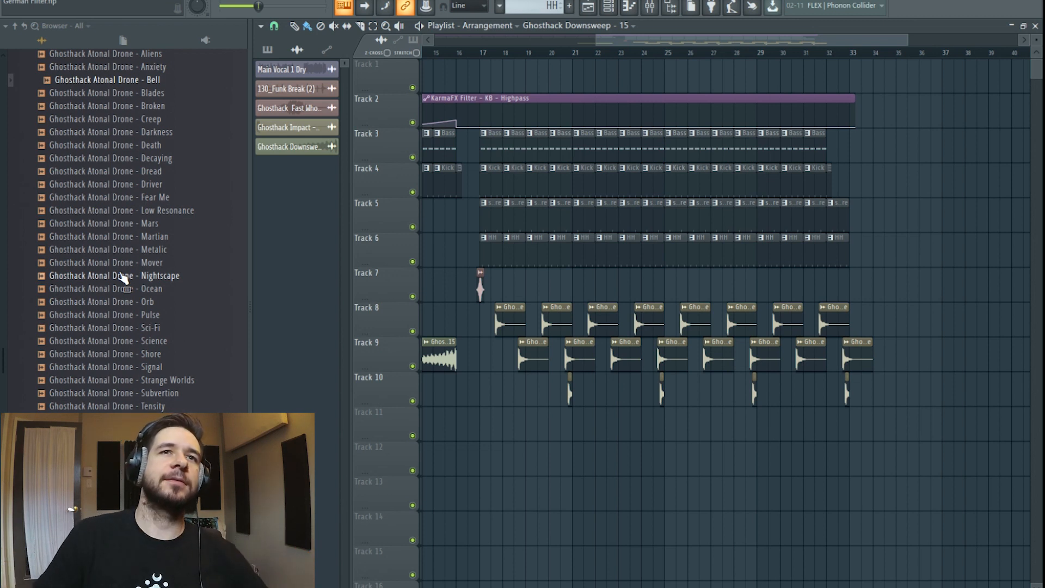
{"action": "left_click", "coordinate": [123, 277]}
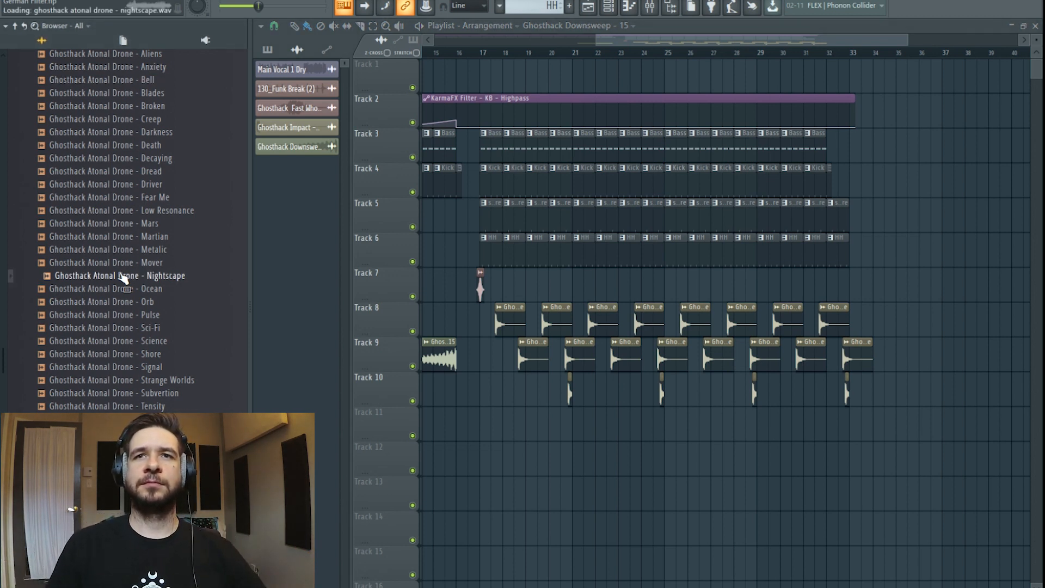
{"action": "left_click_drag", "start_coordinate": [123, 276], "coordinate": [517, 432]}
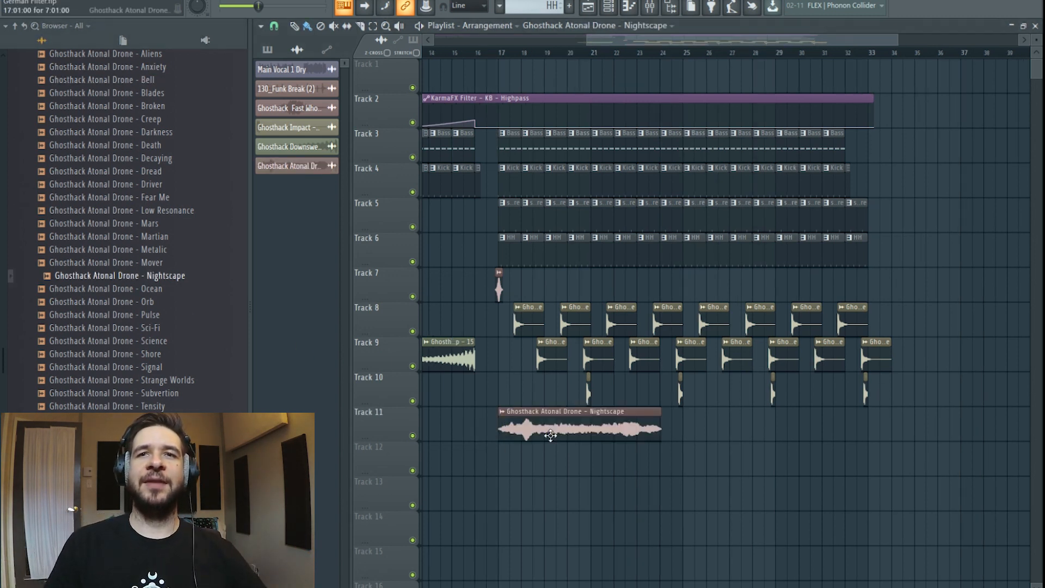
Lower the channel volume of the Nightscape drone sample to about 46%
{"action": "double_click", "coordinate": [572, 430]}
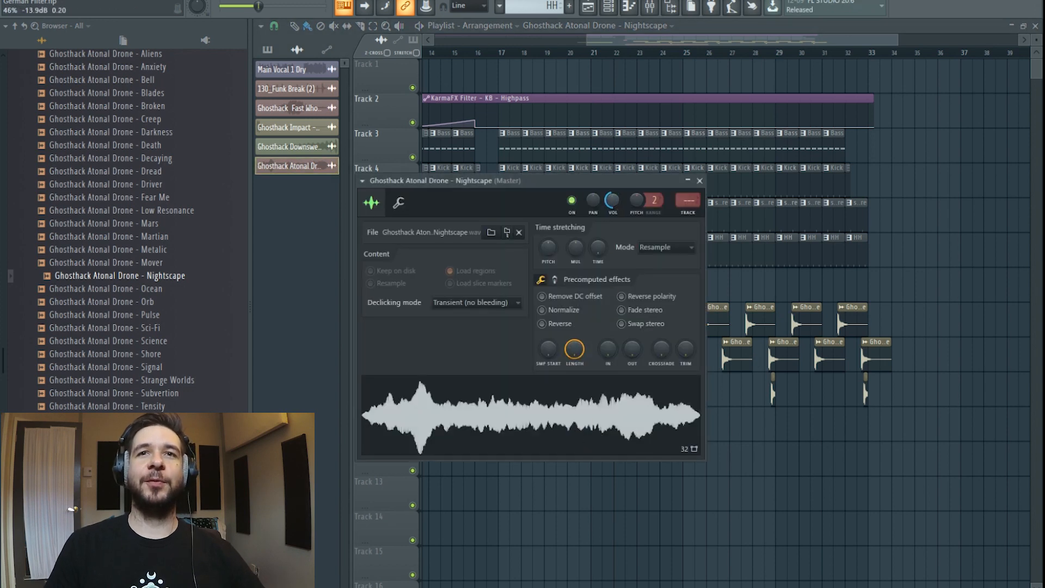
{"action": "scroll", "coordinate": [649, 41], "scroll_direction": "up", "scroll_amount": 2}
{"action": "left_click_drag", "start_coordinate": [653, 41], "coordinate": [634, 41]}
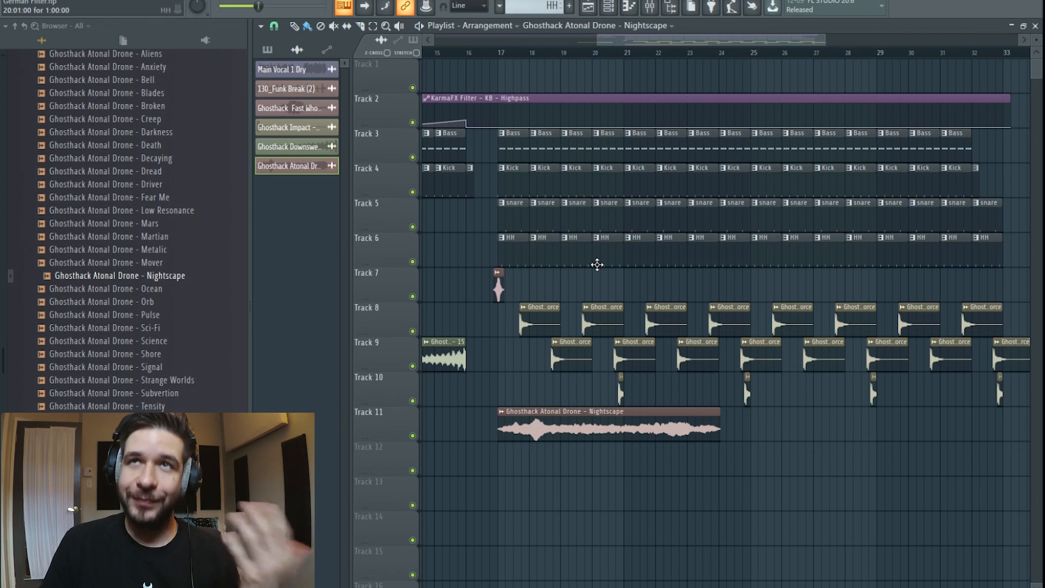
Route the Nightscape drone to mixer track 19 and load OrilRiver in slot 1 with a decay time of 12.75 s
{"action": "left_click", "coordinate": [650, 6]}
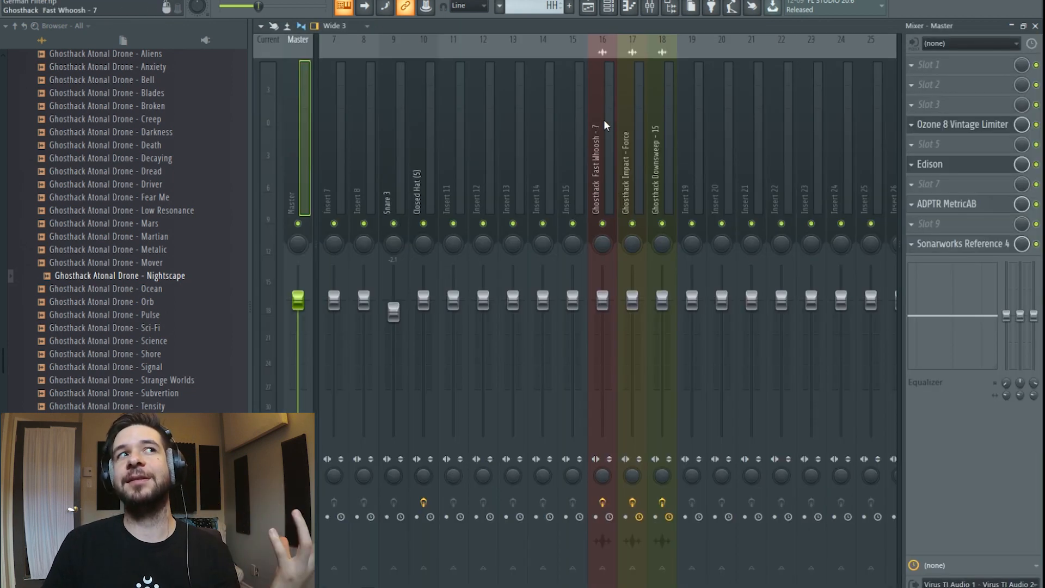
{"action": "right_click", "coordinate": [691, 184]}
{"action": "mouse_move", "coordinate": [772, 166]}
{"action": "left_click", "coordinate": [700, 166]}
{"action": "left_click", "coordinate": [940, 64]}
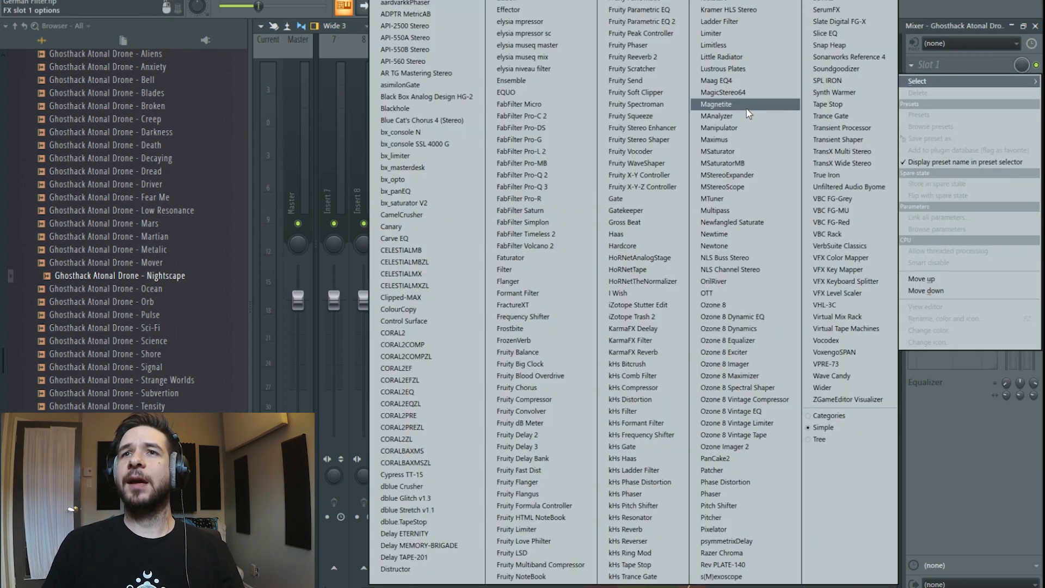
{"action": "left_click", "coordinate": [734, 280]}
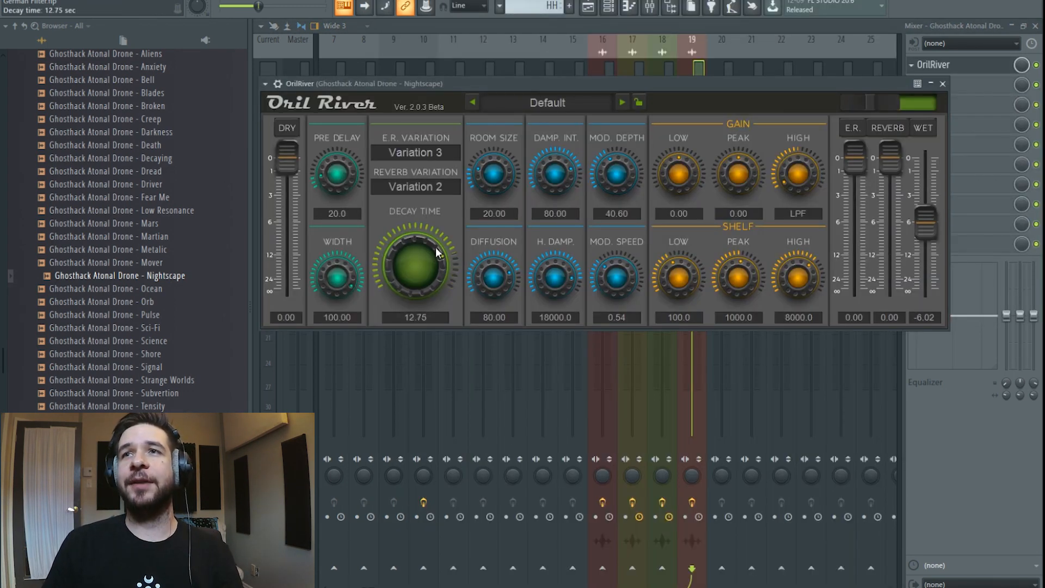
Load FabFilter Pro-Q 3 in slot 2 of the drone's mixer track and adjust a low-frequency EQ band
{"action": "left_click", "coordinate": [1001, 92]}
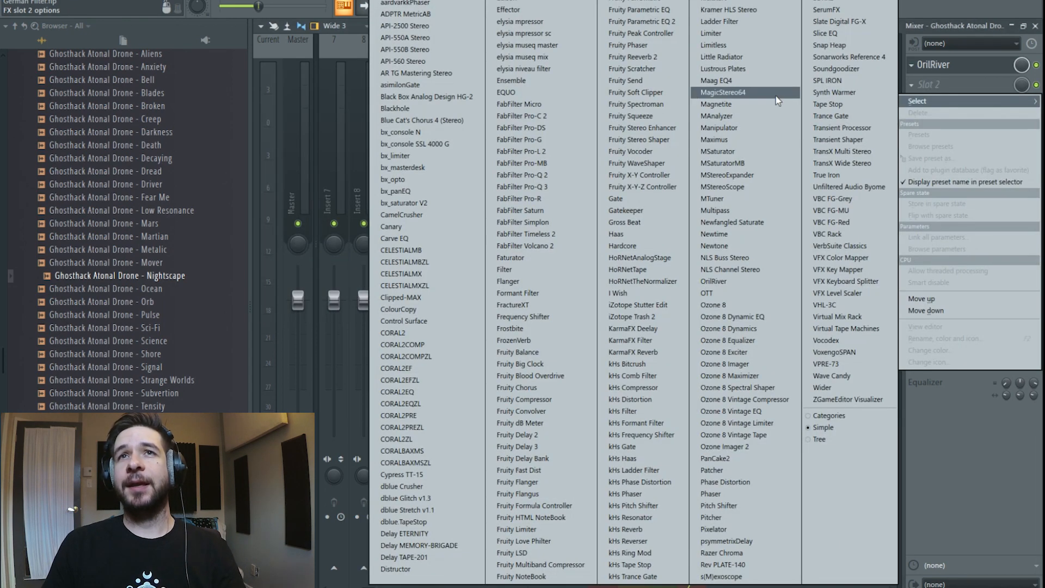
{"action": "left_click", "coordinate": [550, 191]}
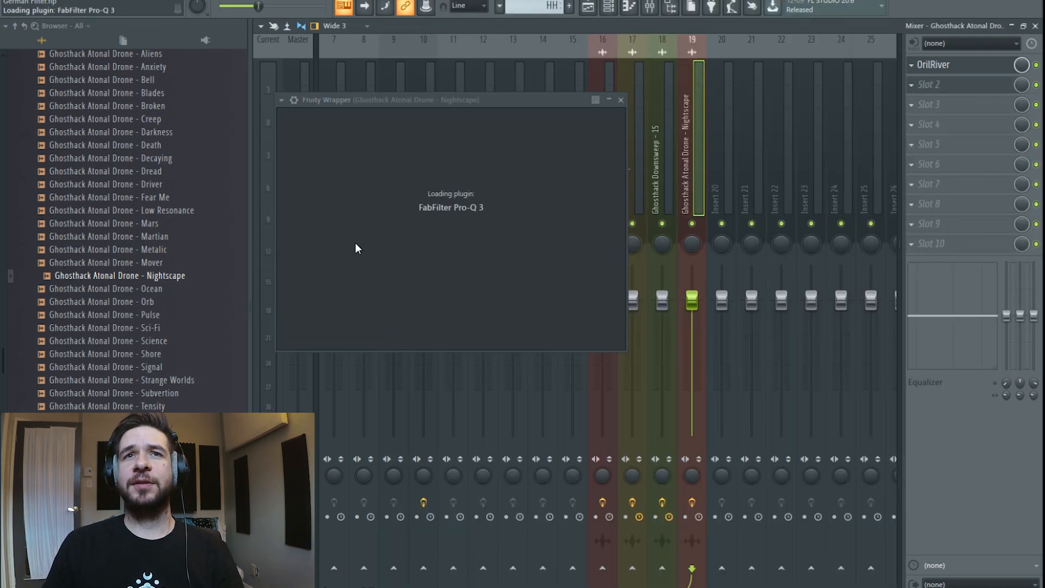
{"action": "left_click_drag", "start_coordinate": [303, 235], "coordinate": [519, 240]}
Play the arrangement from bar 16 to hear the drone in the drop and check its sample settings
{"action": "left_click", "coordinate": [589, 7]}
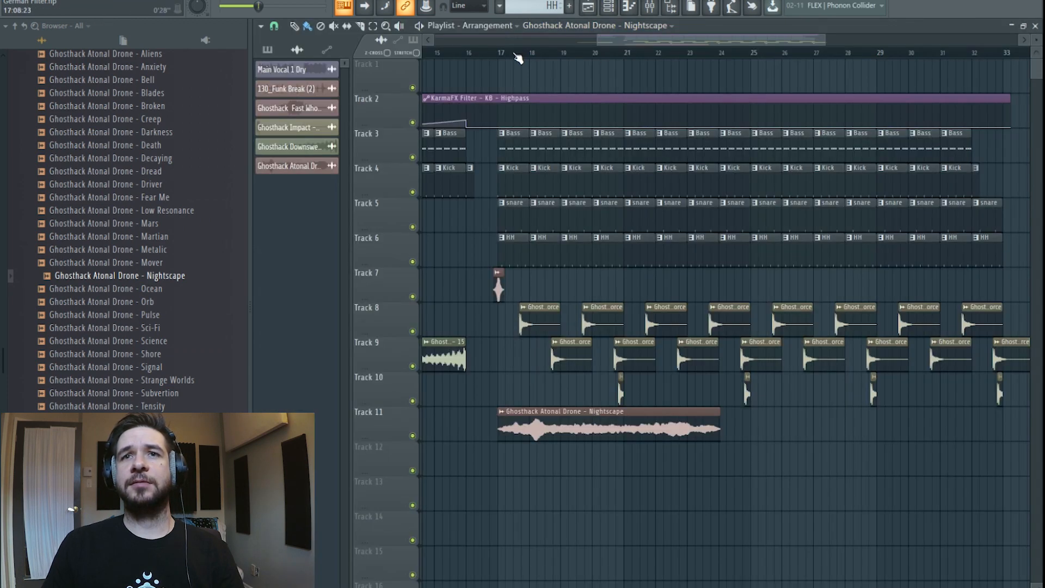
{"action": "left_click", "coordinate": [469, 53]}
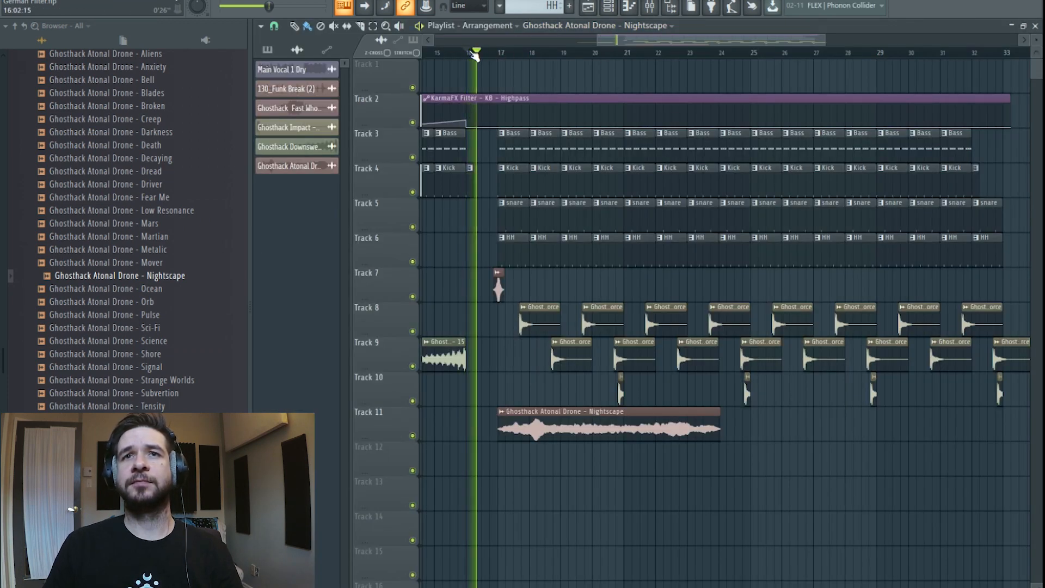
{"action": "double_click", "coordinate": [609, 427]}
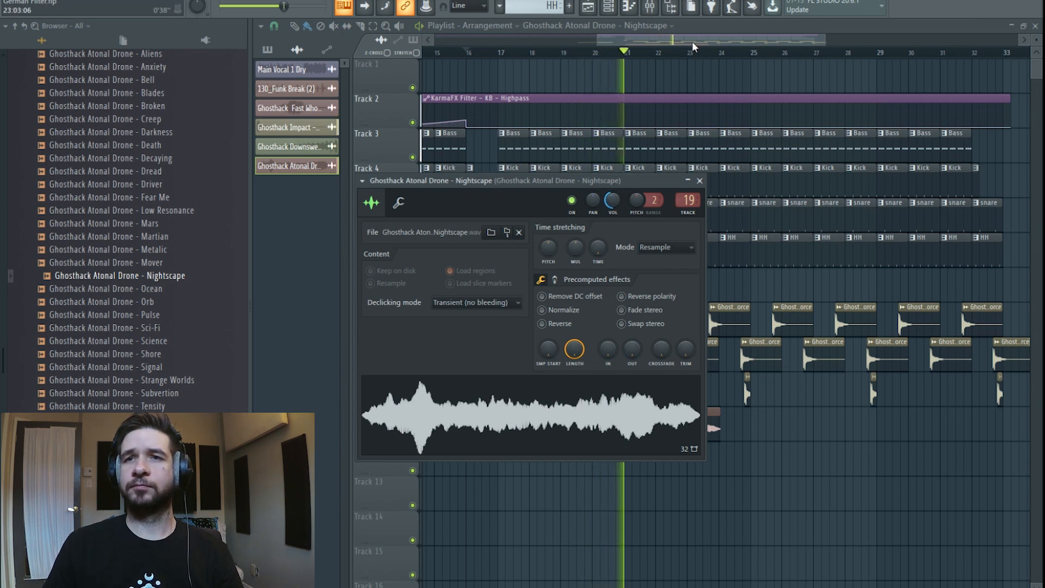
{"action": "left_click", "coordinate": [699, 181]}
Try a second Nightscape drone clip on Track 11 at bar 25, stop playback and delete the clip
{"action": "left_click", "coordinate": [753, 434]}
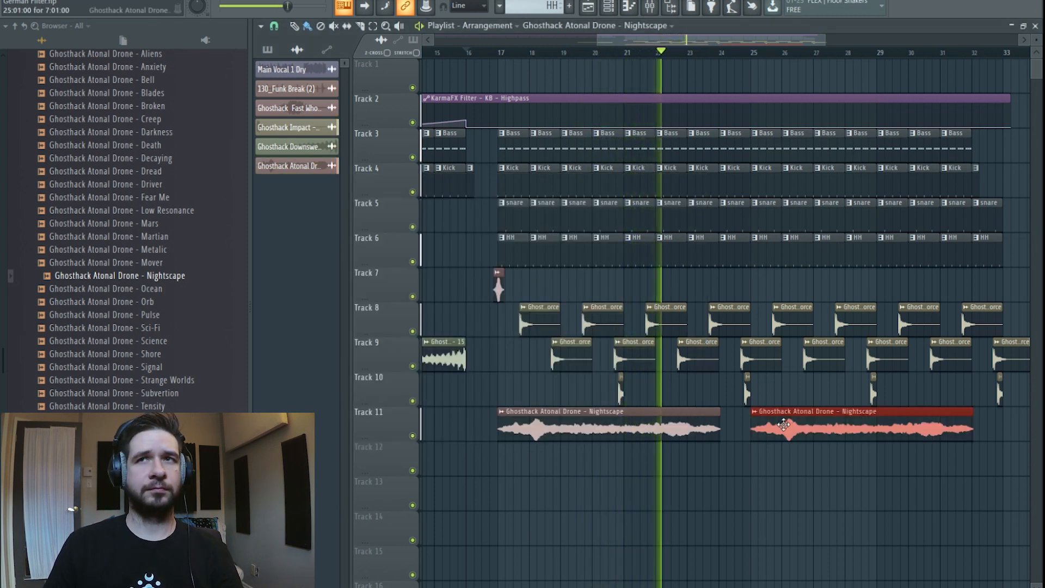
{"action": "left_click_drag", "start_coordinate": [726, 41], "coordinate": [762, 57]}
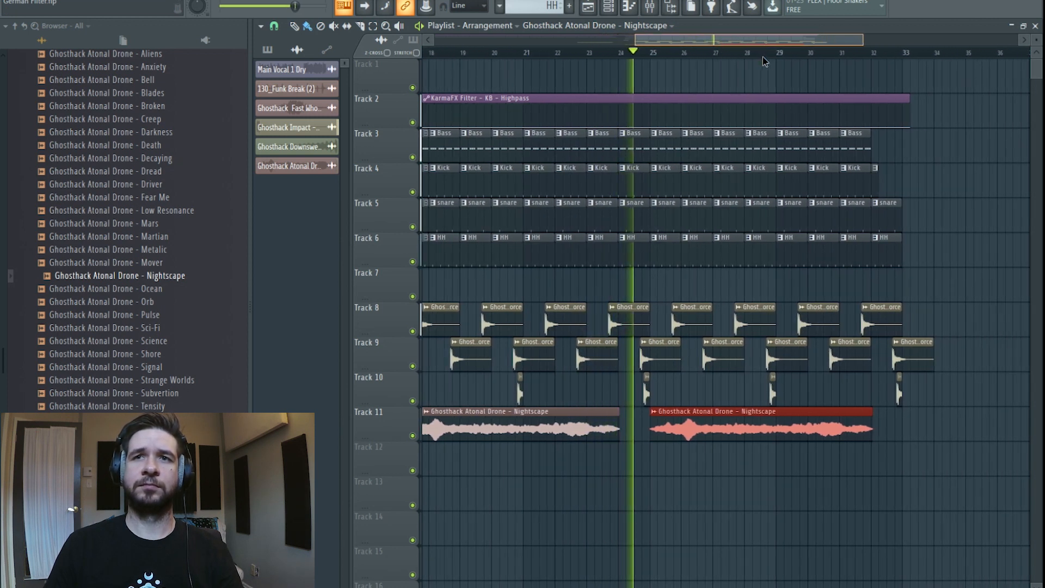
{"action": "key", "text": "space"}
{"action": "right_click", "coordinate": [690, 432]}
Change the Nightscape drone sample's time-stretching mode to Stretch
{"action": "double_click", "coordinate": [603, 424]}
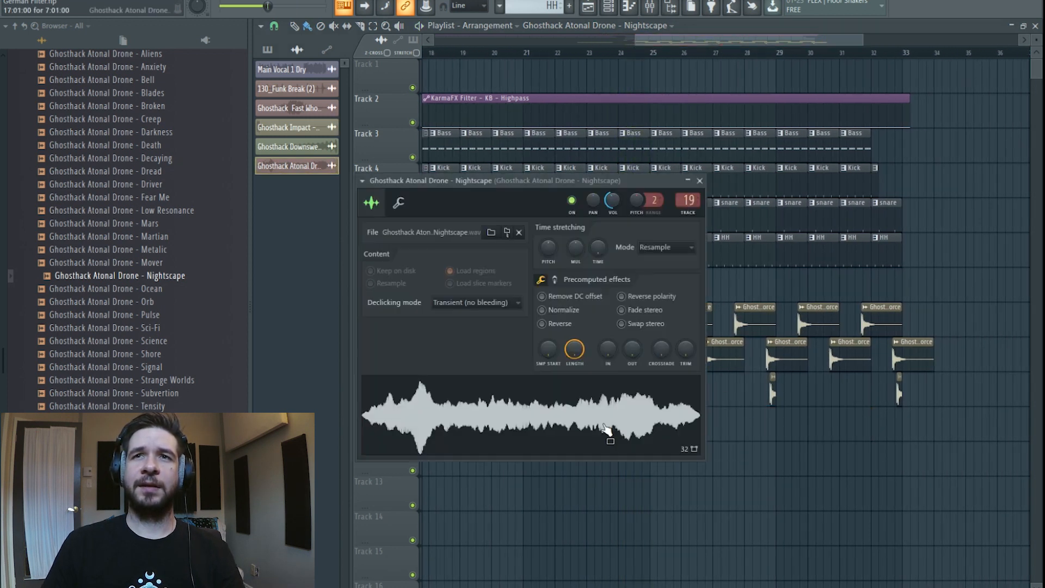
{"action": "left_click", "coordinate": [672, 247]}
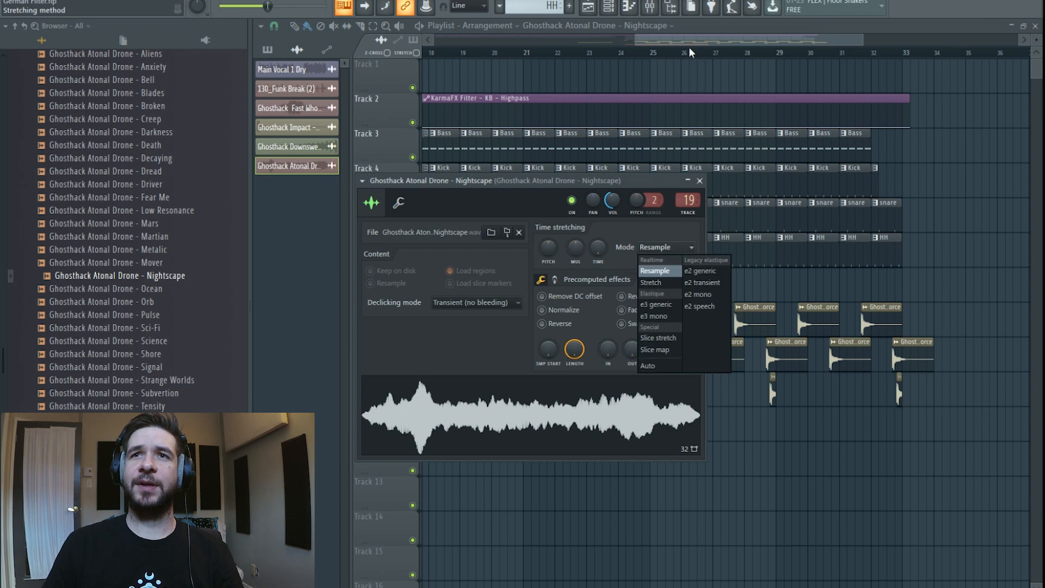
{"action": "left_click", "coordinate": [669, 280]}
{"action": "left_click", "coordinate": [700, 181]}
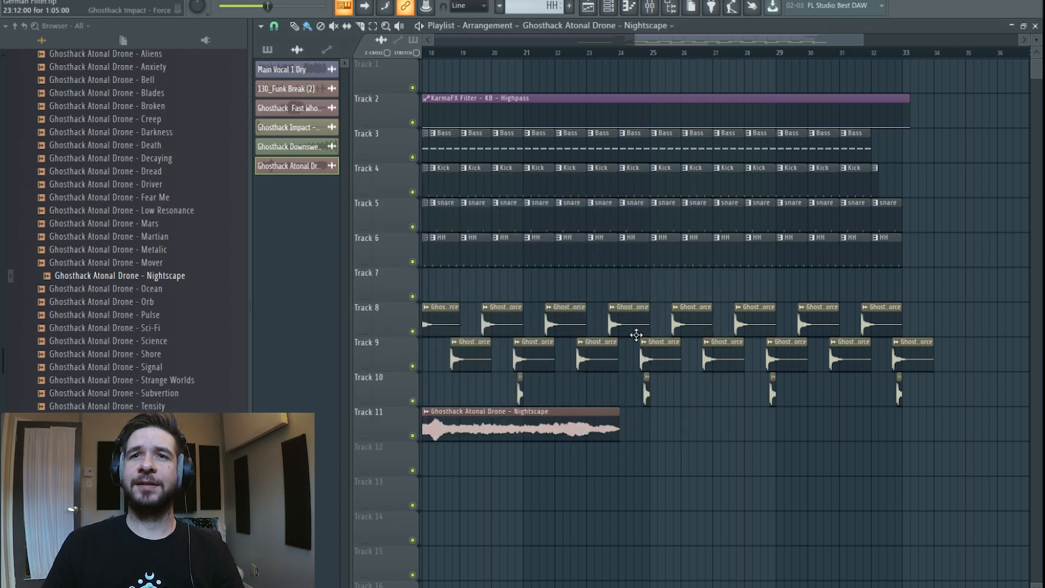
Increase the Nightscape drone's stretch time so its clip fills Track 11 from bar 17 to bar 25
{"action": "double_click", "coordinate": [583, 419]}
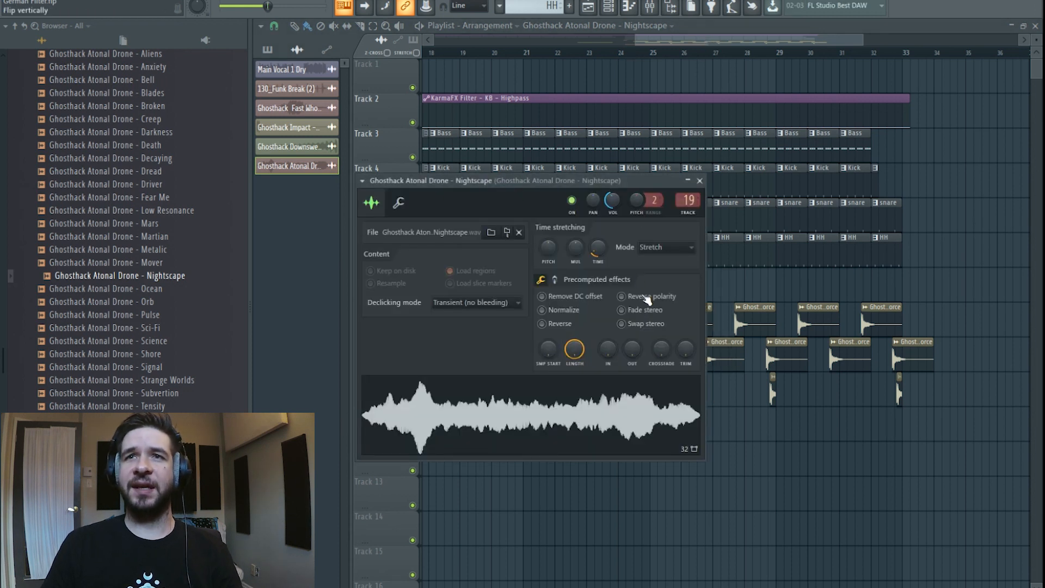
{"action": "left_click_drag", "start_coordinate": [593, 182], "coordinate": [849, 416]}
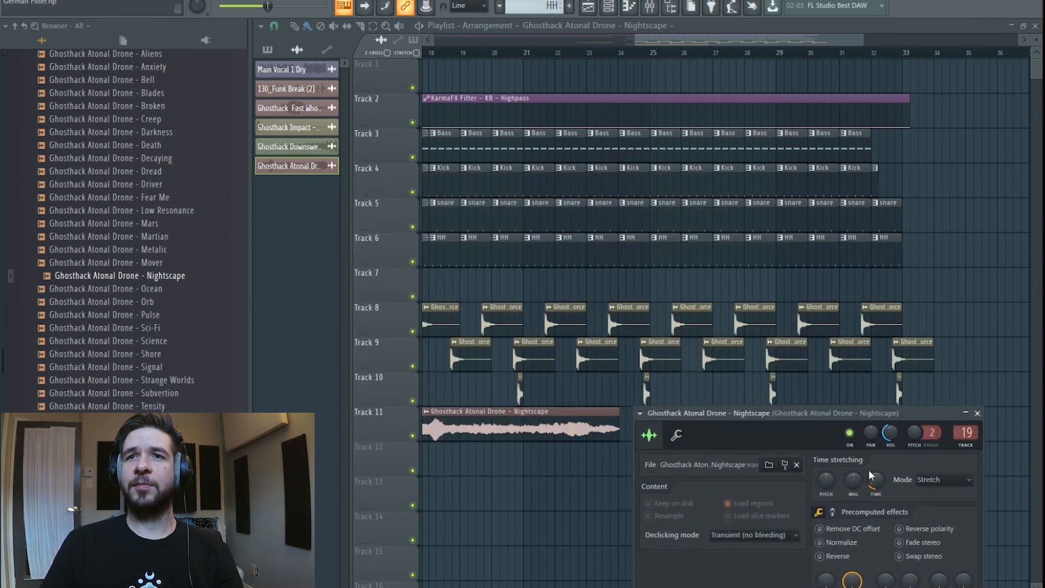
{"action": "left_click_drag", "start_coordinate": [875, 480], "coordinate": [875, 476]}
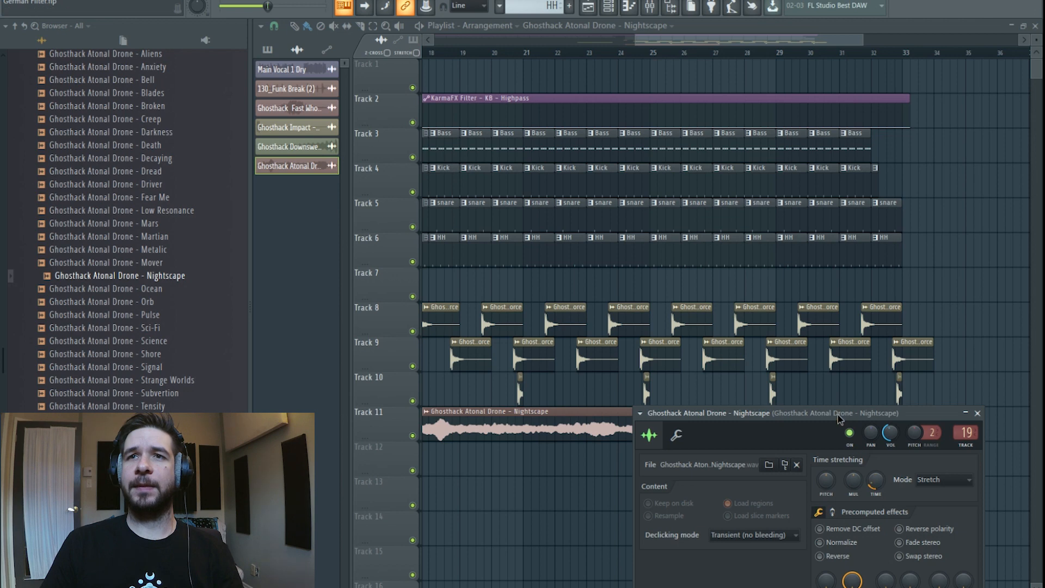
{"action": "left_click_drag", "start_coordinate": [837, 415], "coordinate": [836, 477]}
Play the arrangement into the drop and examine the stretched drone's level in the mixer
{"action": "left_click_drag", "start_coordinate": [666, 40], "coordinate": [608, 40]}
{"action": "key", "text": "space"}
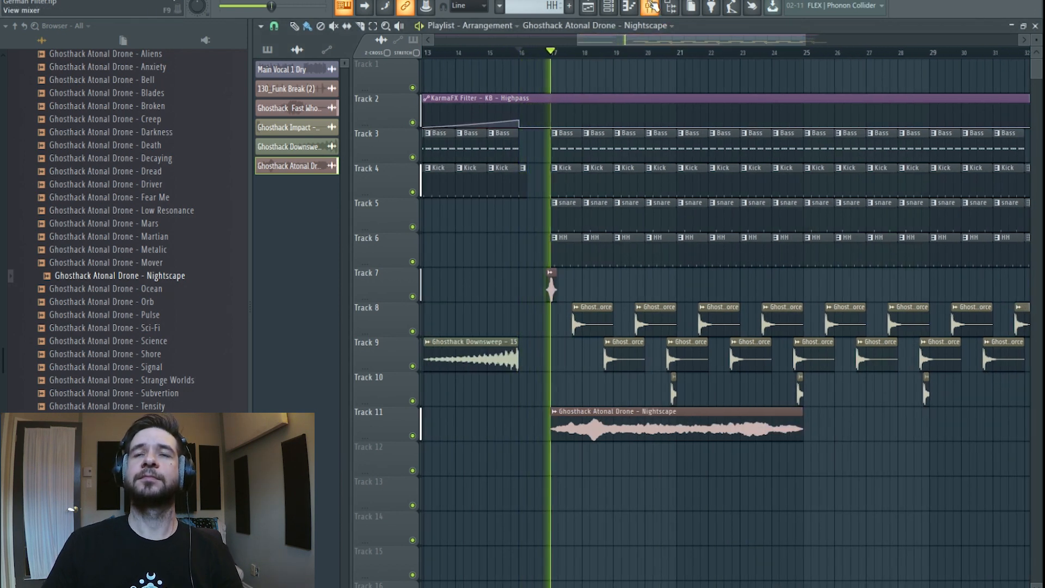
{"action": "key", "text": "F9"}
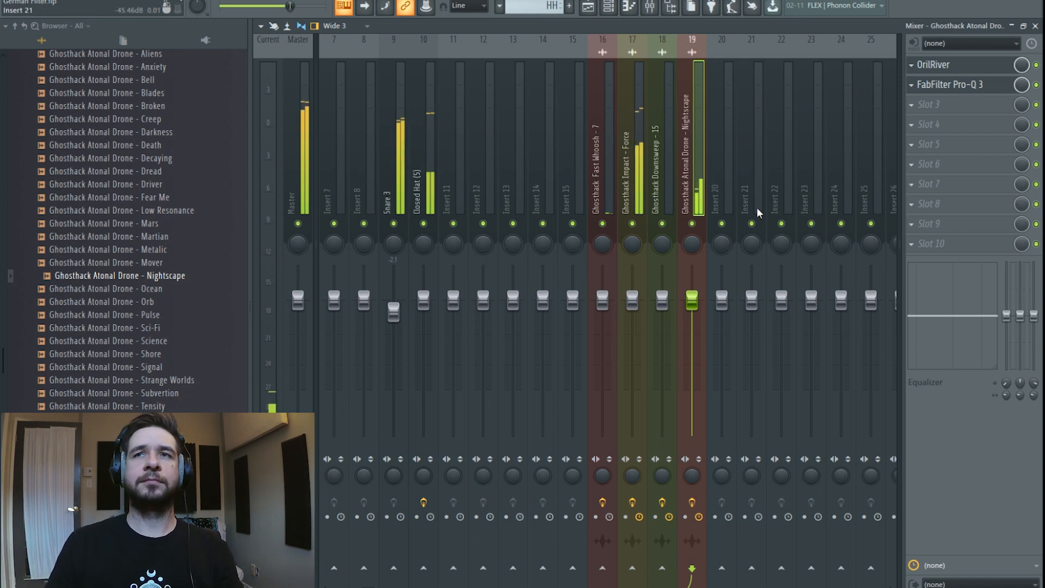
Move OrilRiver to slot 4 and FabFilter Pro-Q 3 to slot 5 on the drone's mixer track, and load Duck in slot 1
{"action": "left_click_drag", "start_coordinate": [947, 85], "coordinate": [949, 148]}
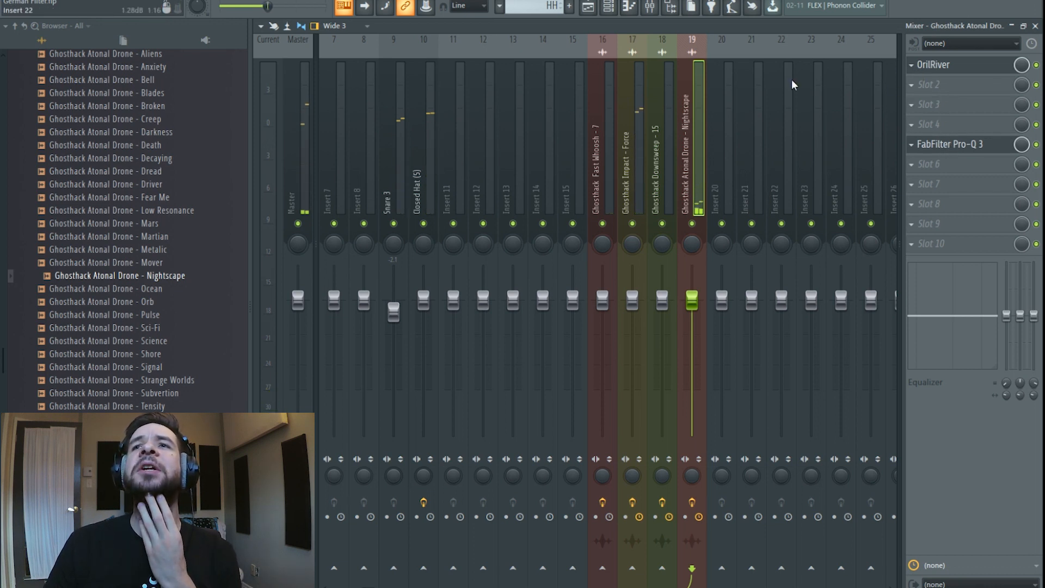
{"action": "left_click_drag", "start_coordinate": [936, 65], "coordinate": [947, 87]}
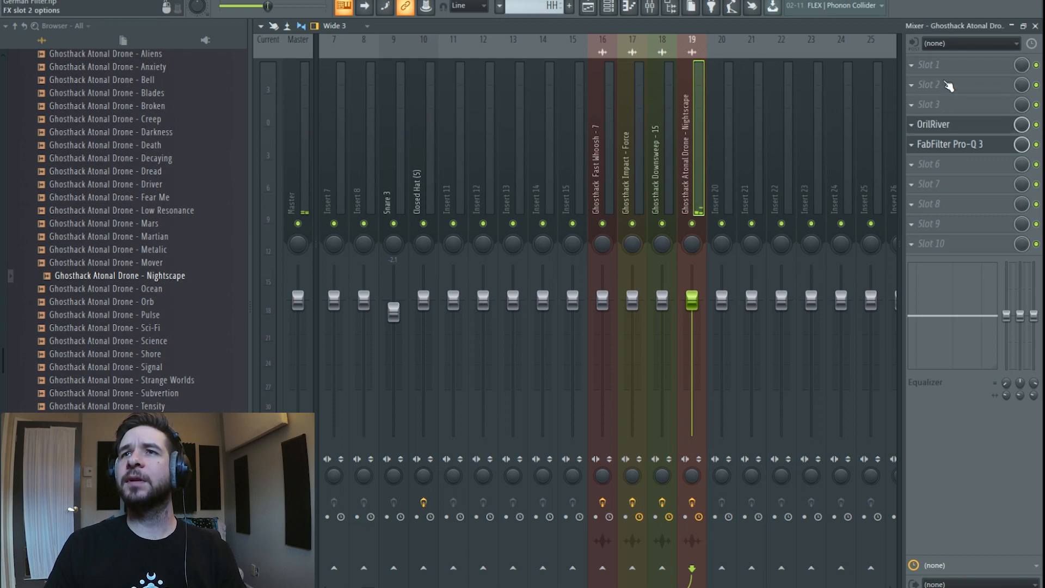
{"action": "left_click", "coordinate": [946, 66]}
{"action": "left_click", "coordinate": [507, 1]}
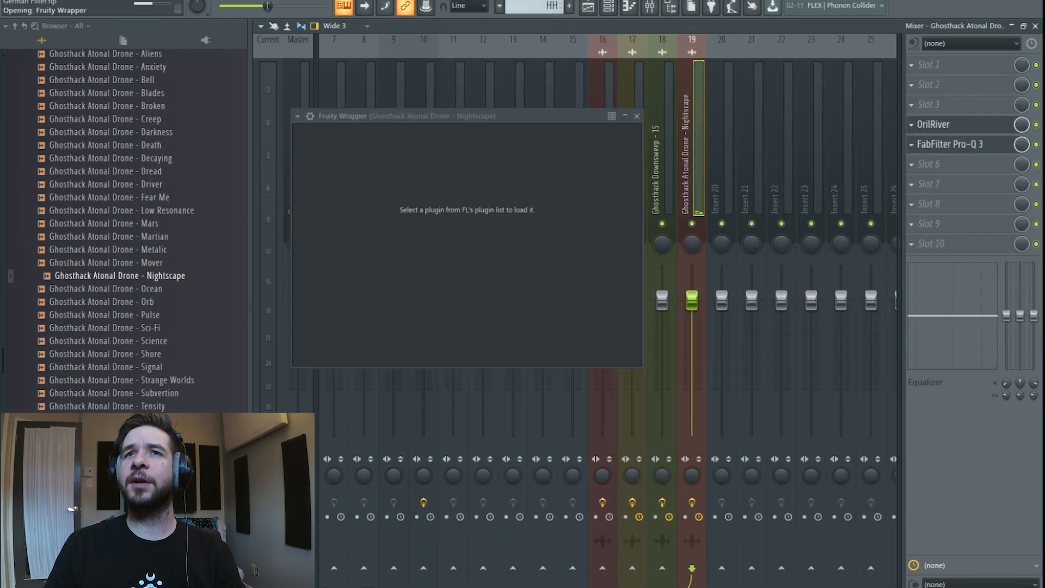
Load Duck's Synth 2 preset and fine-tune it with a slightly higher second curve point and an amount of 56%
{"action": "left_click", "coordinate": [545, 137]}
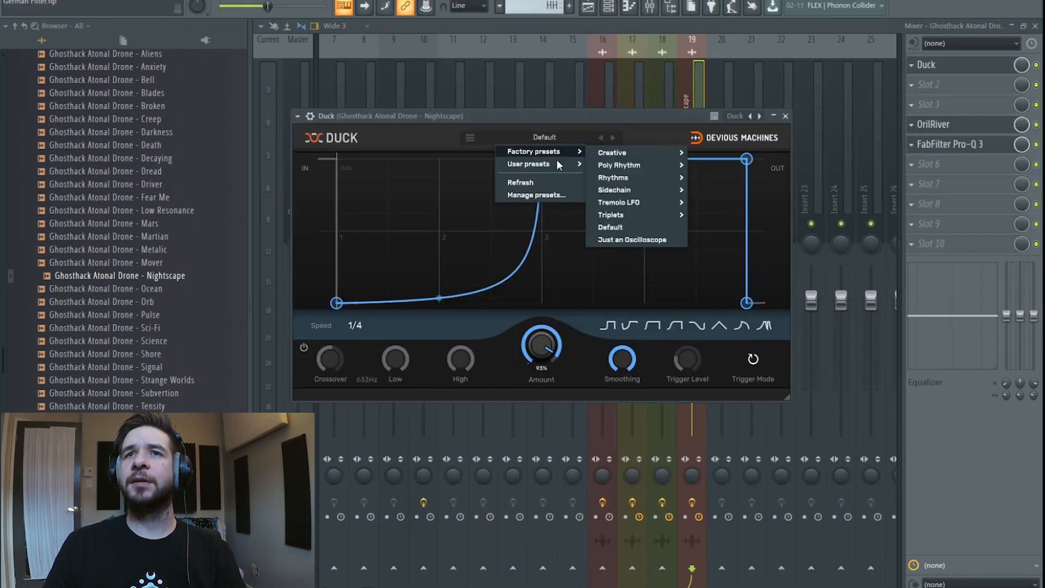
{"action": "mouse_move", "coordinate": [556, 164]}
{"action": "left_click", "coordinate": [612, 215]}
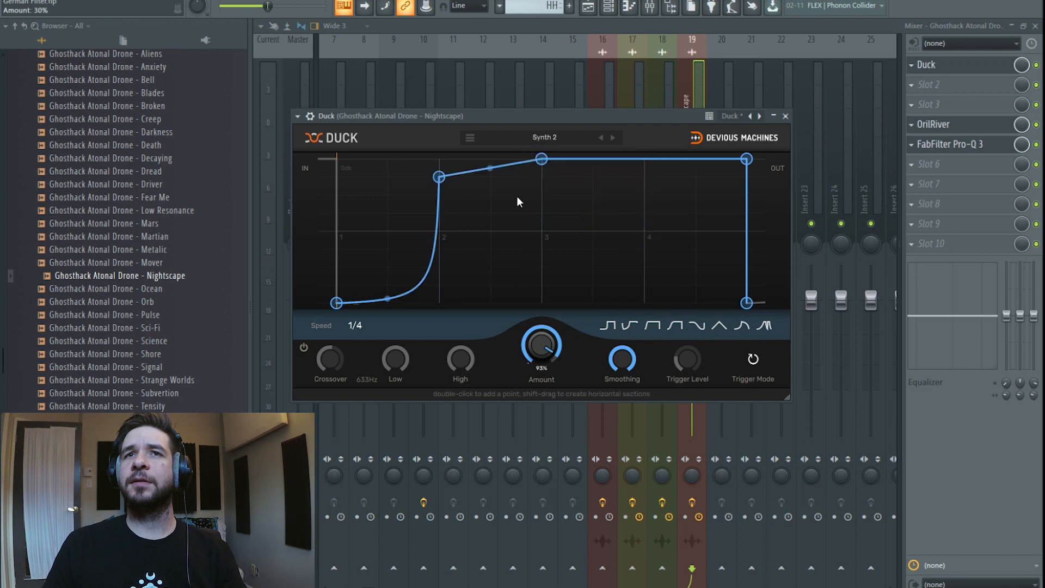
{"action": "left_click_drag", "start_coordinate": [440, 176], "coordinate": [443, 166]}
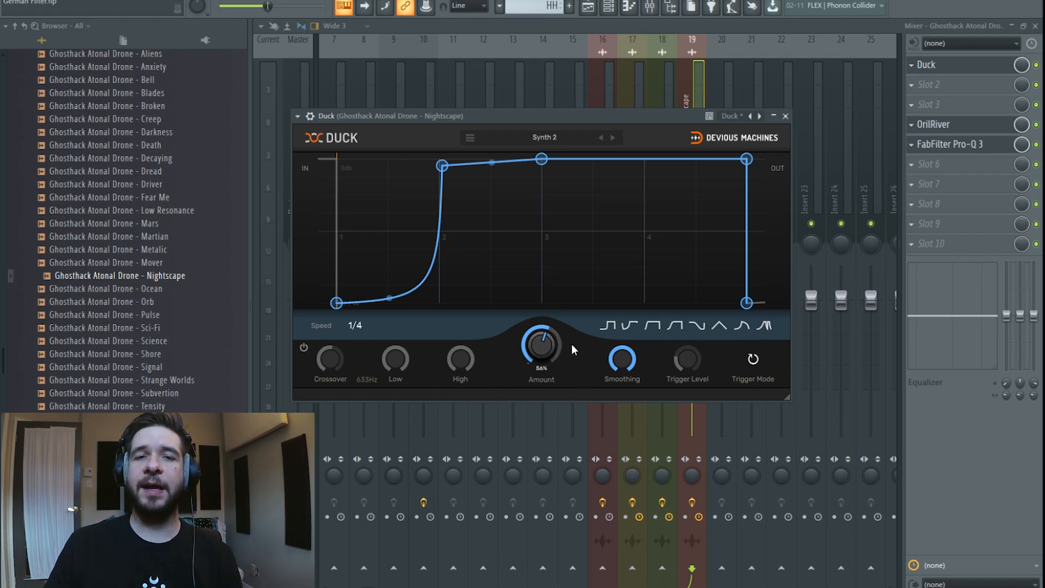
{"action": "left_click", "coordinate": [589, 11]}
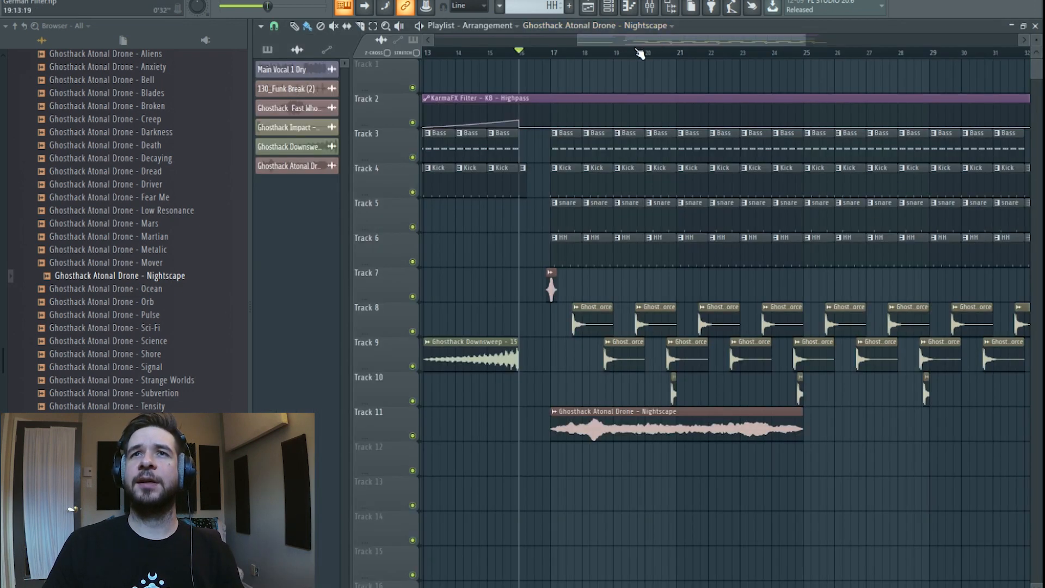
While playing from bar 17, load OTT in slot 7 of the drone's mixer track with depth 56%, downward 55% and output gain -1.4 dB
{"action": "left_click", "coordinate": [555, 53]}
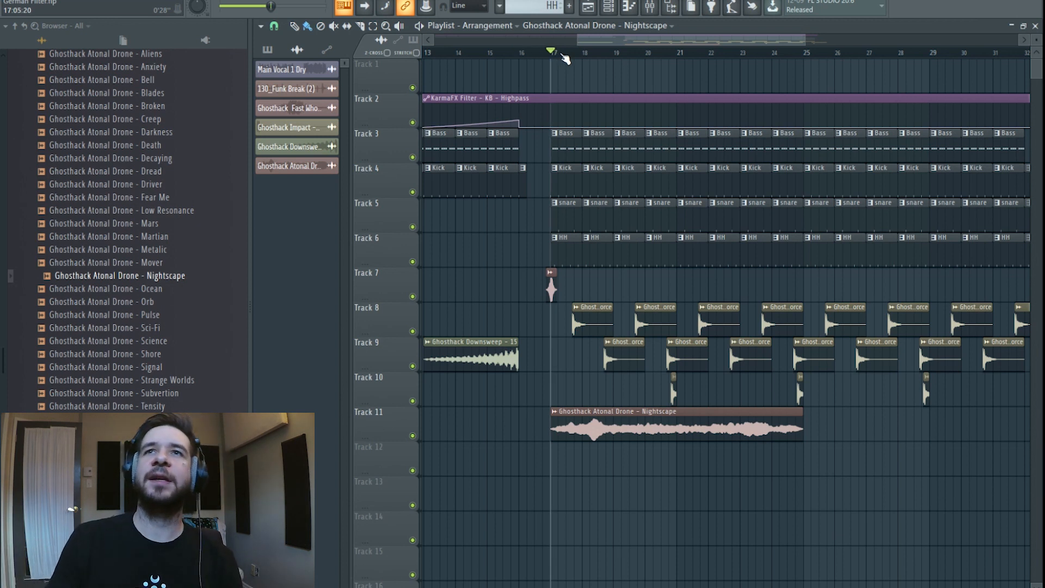
{"action": "key", "text": "space"}
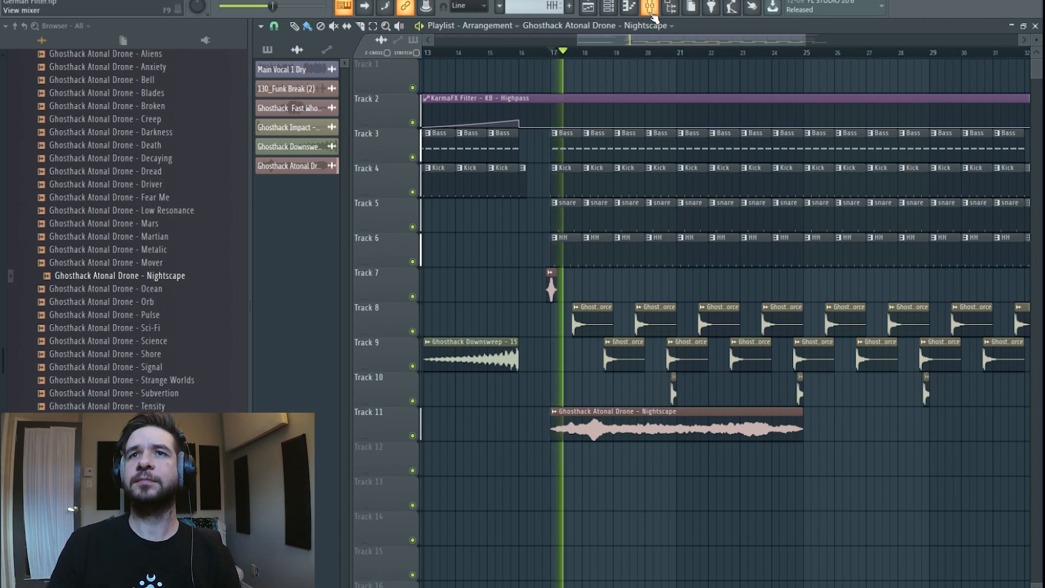
{"action": "left_click", "coordinate": [651, 9]}
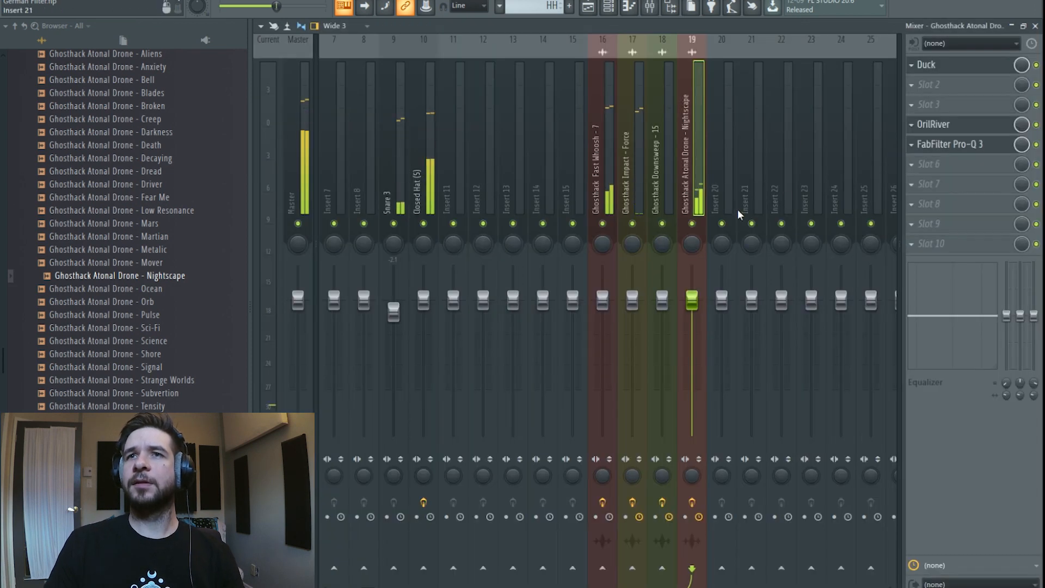
{"action": "left_click", "coordinate": [945, 183]}
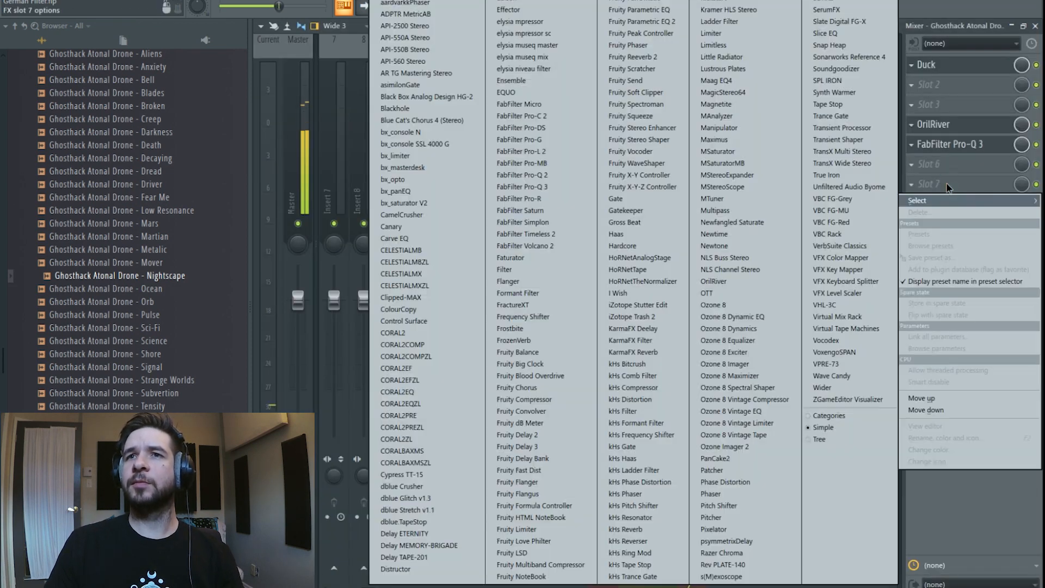
{"action": "left_click", "coordinate": [755, 298]}
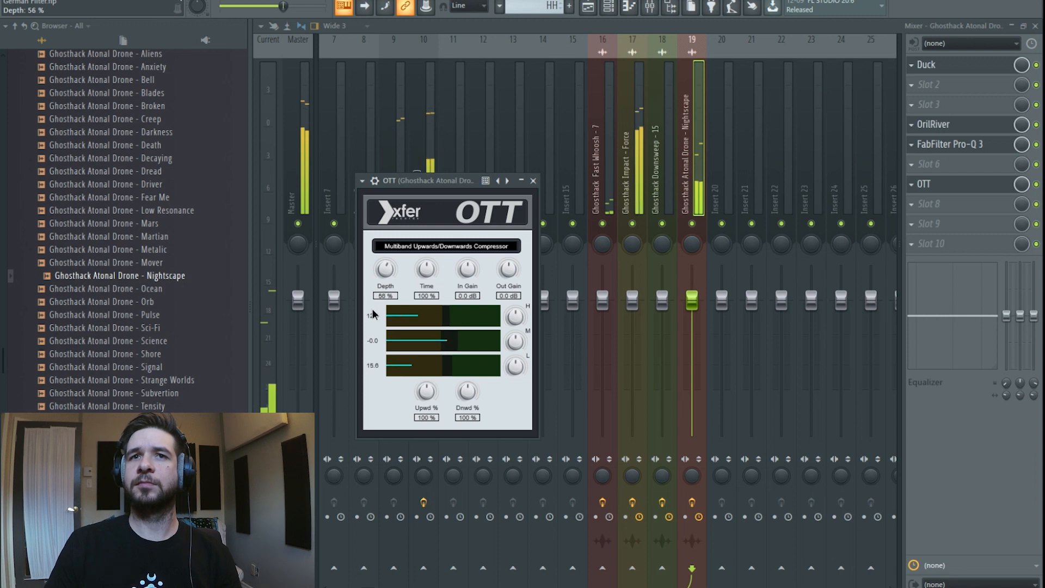
{"action": "left_click_drag", "start_coordinate": [468, 403], "coordinate": [453, 411]}
{"action": "left_click_drag", "start_coordinate": [504, 273], "coordinate": [503, 278]}
Move Duck below OrilRiver into slot 4 of the drone's effect chain and set its amount to 70%
{"action": "left_click_drag", "start_coordinate": [950, 75], "coordinate": [953, 109]}
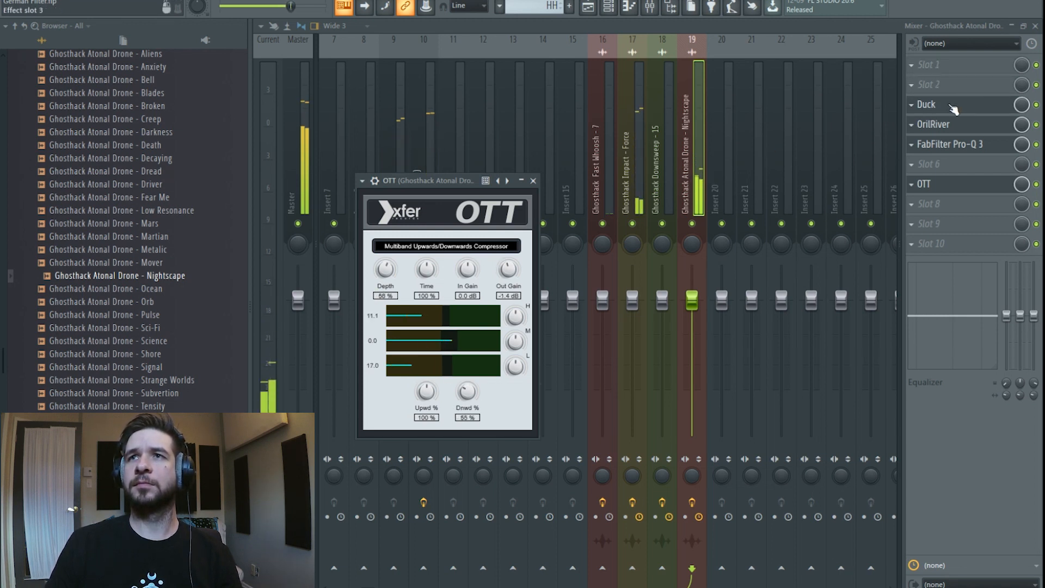
{"action": "left_click", "coordinate": [952, 127]}
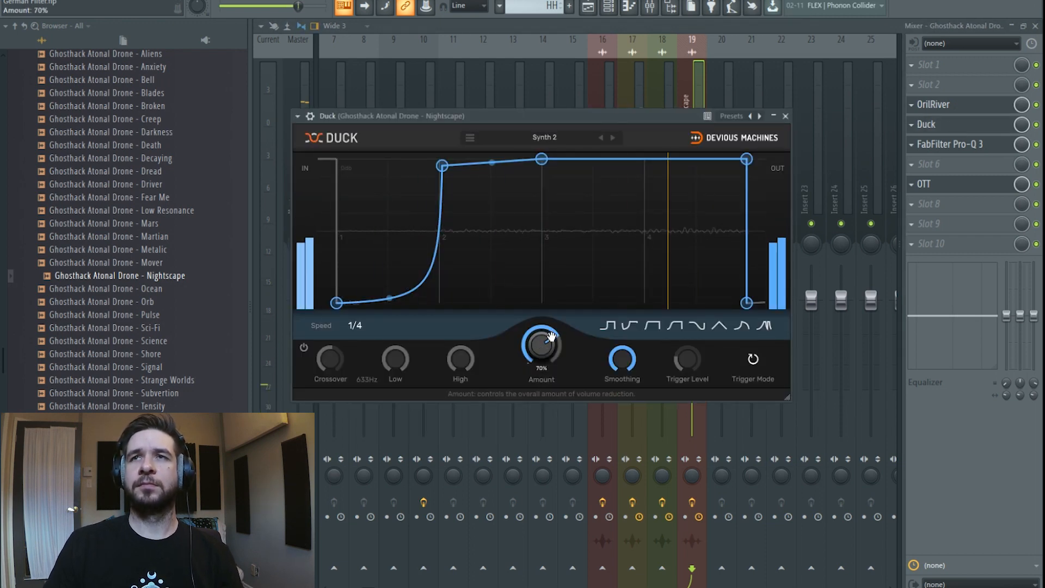
Add a second Nightscape drone clip on Track 11, starting at bar 25 directly after the first one
{"action": "left_click", "coordinate": [588, 7]}
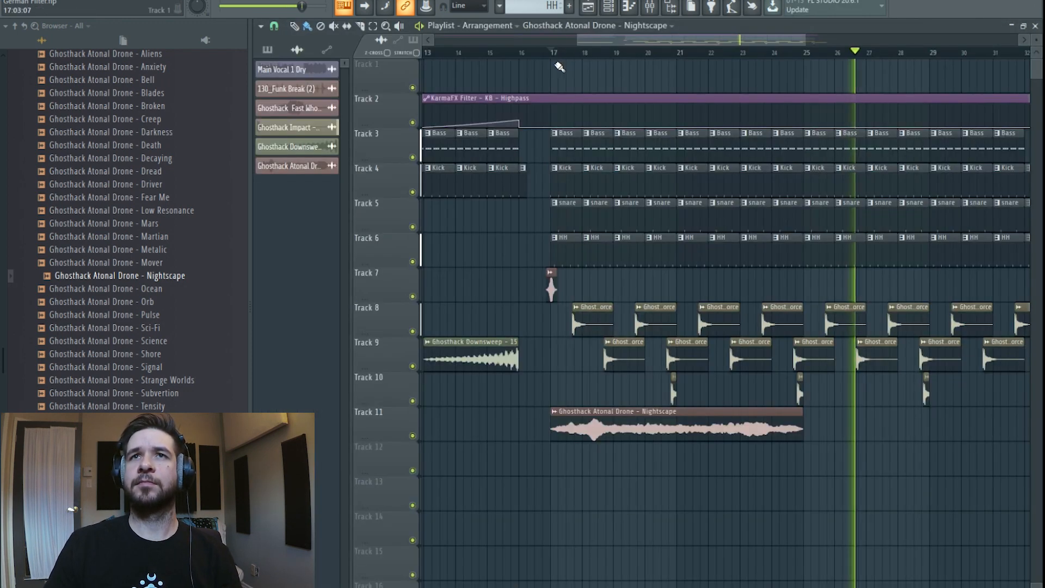
{"action": "left_click", "coordinate": [865, 424]}
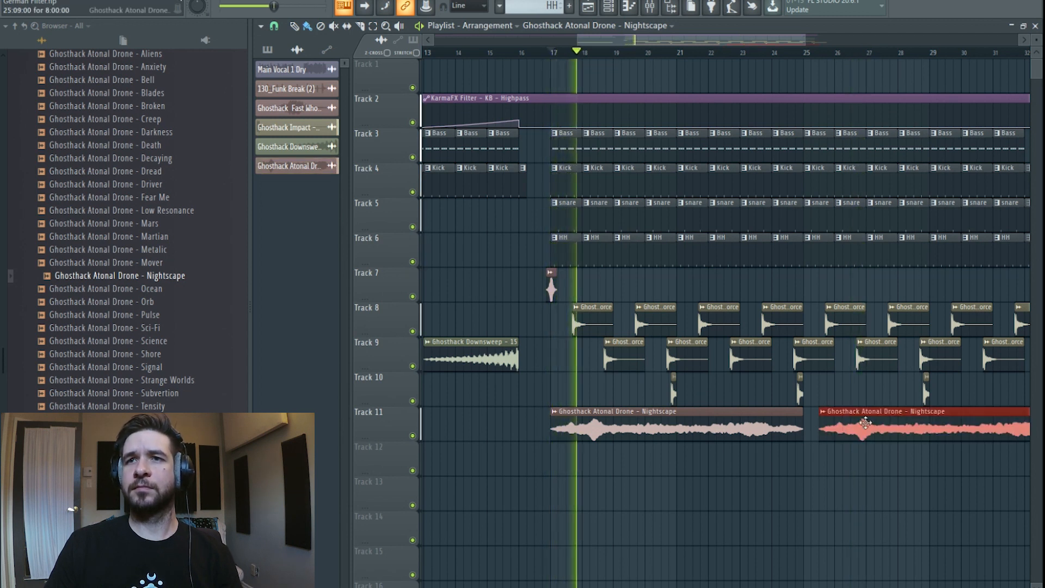
{"action": "left_click_drag", "start_coordinate": [865, 423], "coordinate": [850, 423]}
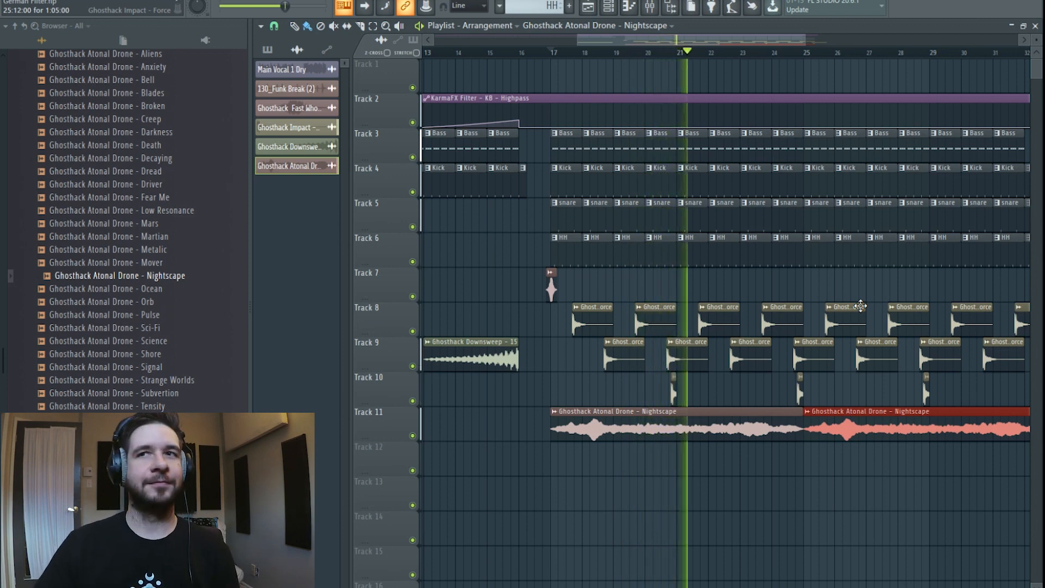
Soften the drone's Duck curve with a lower, later second point and a gentler rise, and set the amount to 40%
{"action": "key", "text": "F9"}
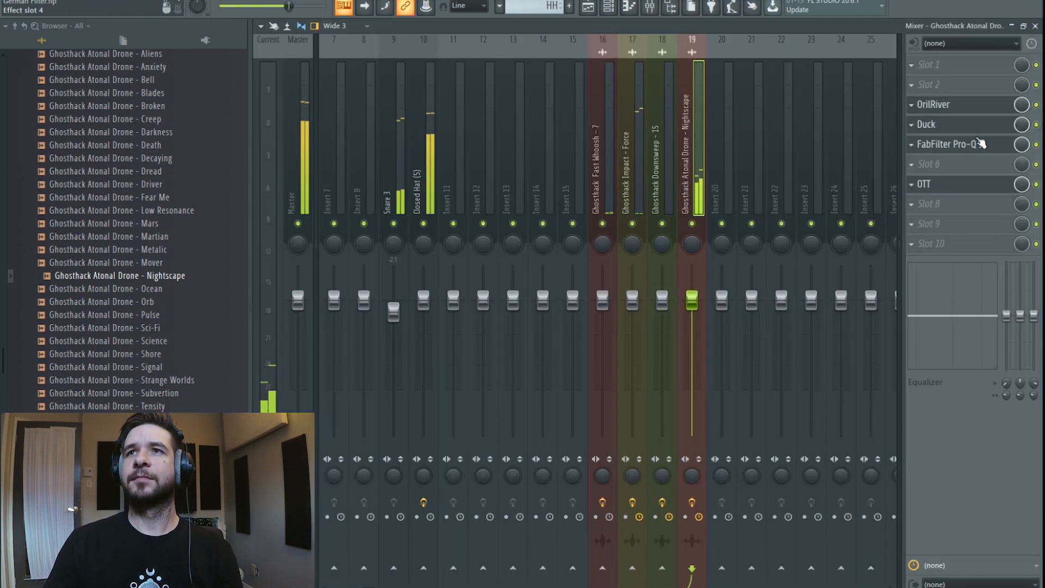
{"action": "left_click", "coordinate": [949, 125]}
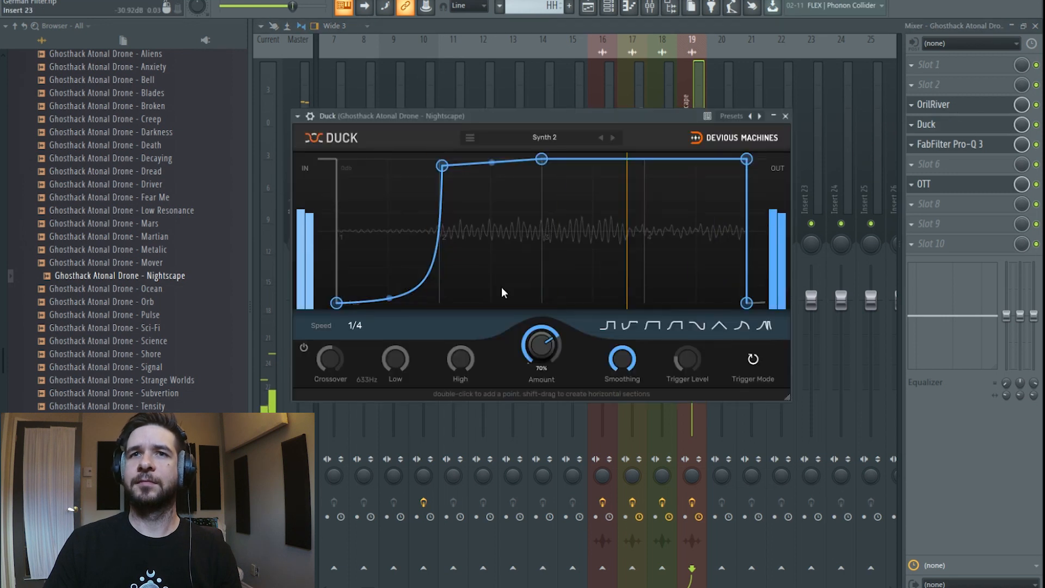
{"action": "left_click_drag", "start_coordinate": [442, 165], "coordinate": [465, 202]}
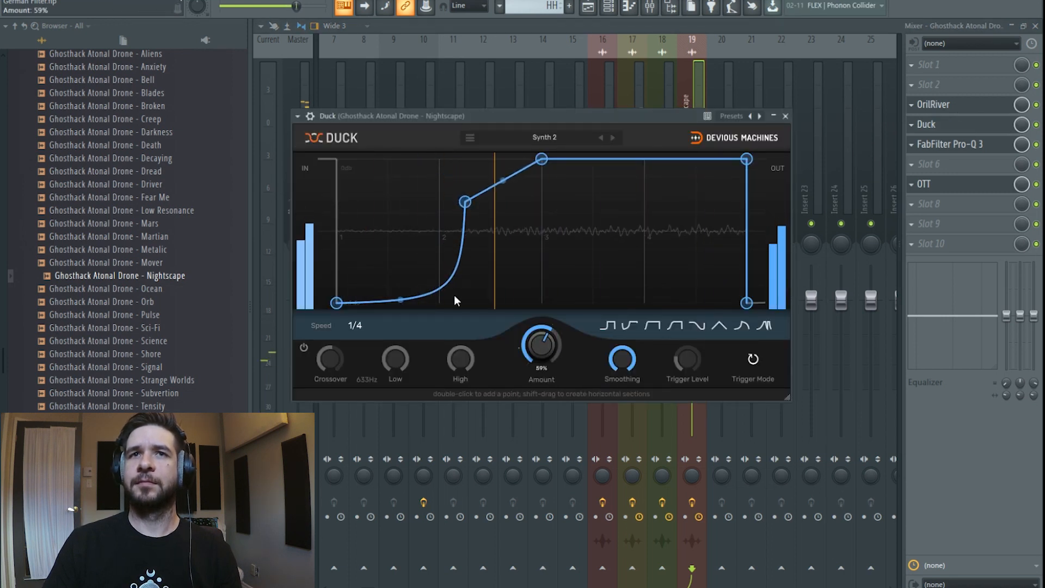
{"action": "left_click_drag", "start_coordinate": [401, 299], "coordinate": [401, 289]}
{"action": "left_click_drag", "start_coordinate": [542, 331], "coordinate": [544, 337]}
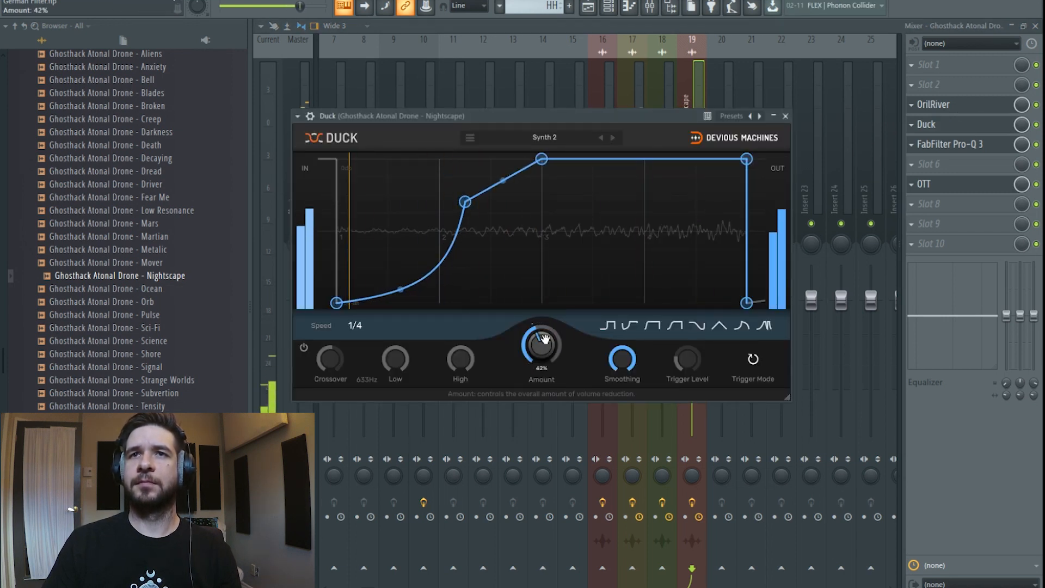
Audition the ducked drone in solo, restore all mixer tracks, and review the drop in the arrangement
{"action": "left_click", "coordinate": [688, 90]}
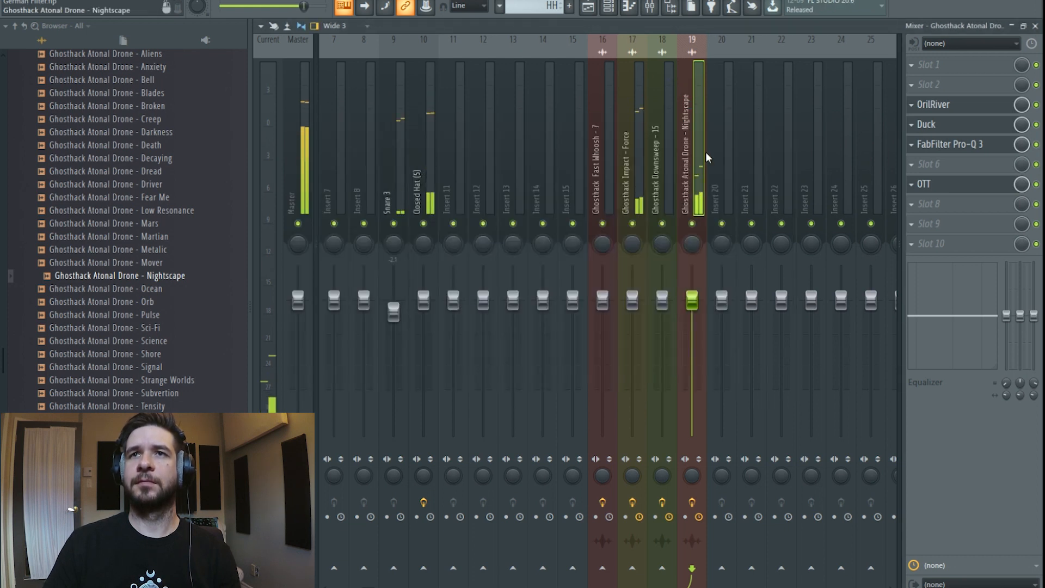
{"action": "right_click", "coordinate": [705, 221]}
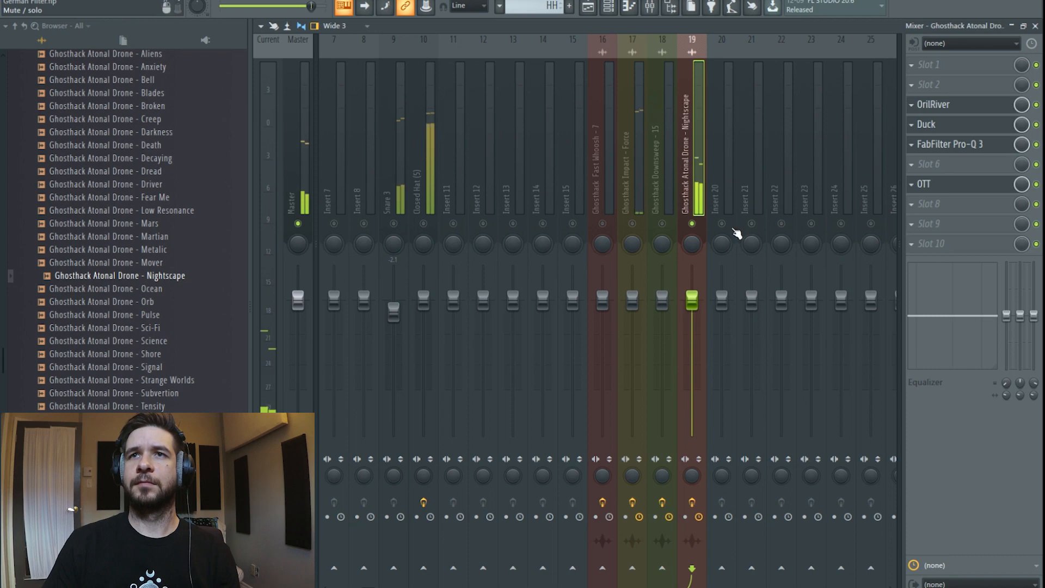
{"action": "right_click", "coordinate": [701, 224]}
{"action": "key", "text": "F5"}
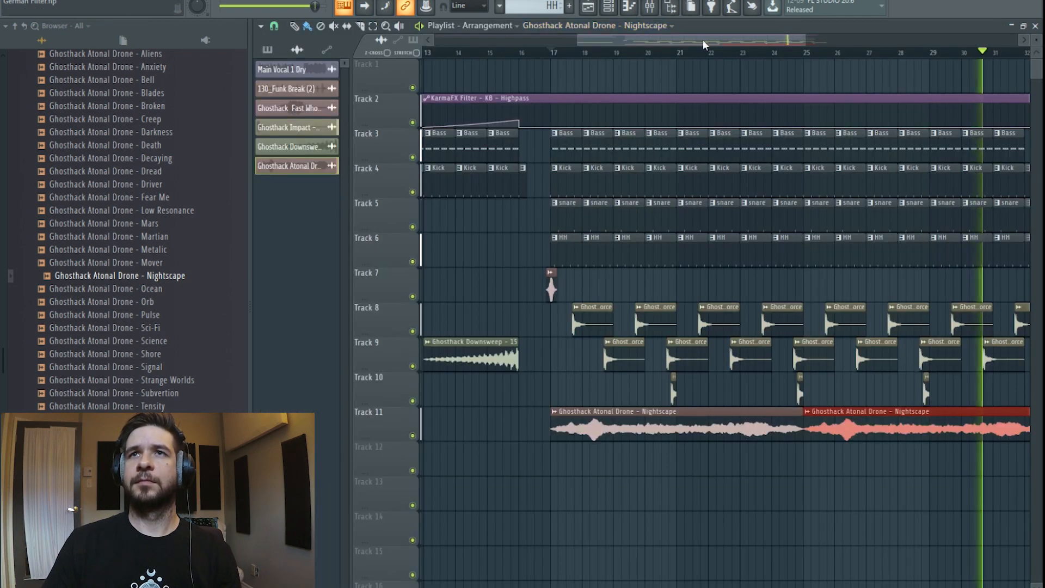
{"action": "left_click_drag", "start_coordinate": [717, 42], "coordinate": [730, 44]}
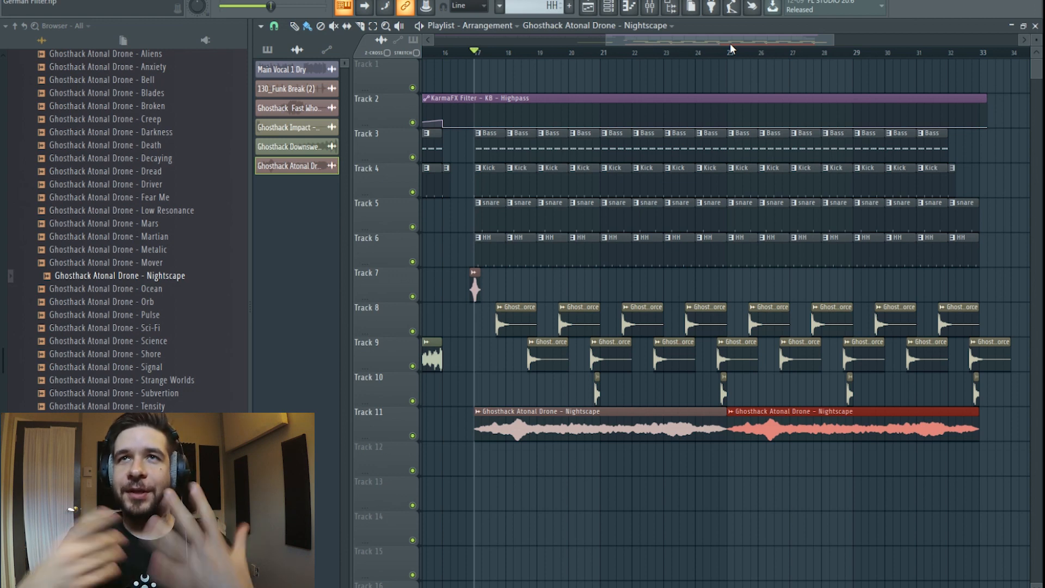
Solo the drone's mixer track during playback and fine-tune Duck's amount to 37%
{"action": "left_click", "coordinate": [649, 9]}
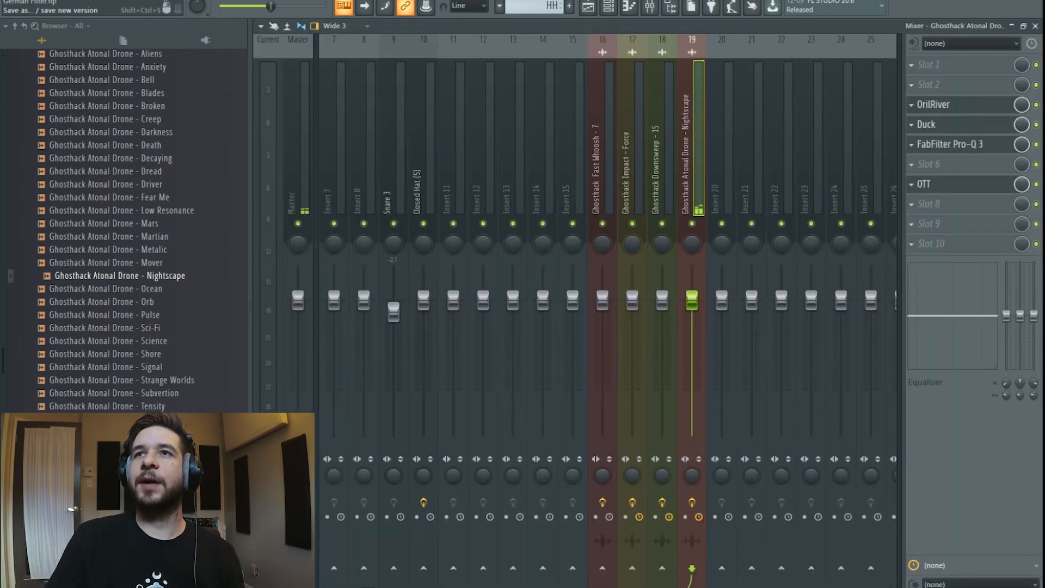
{"action": "left_click", "coordinate": [947, 125]}
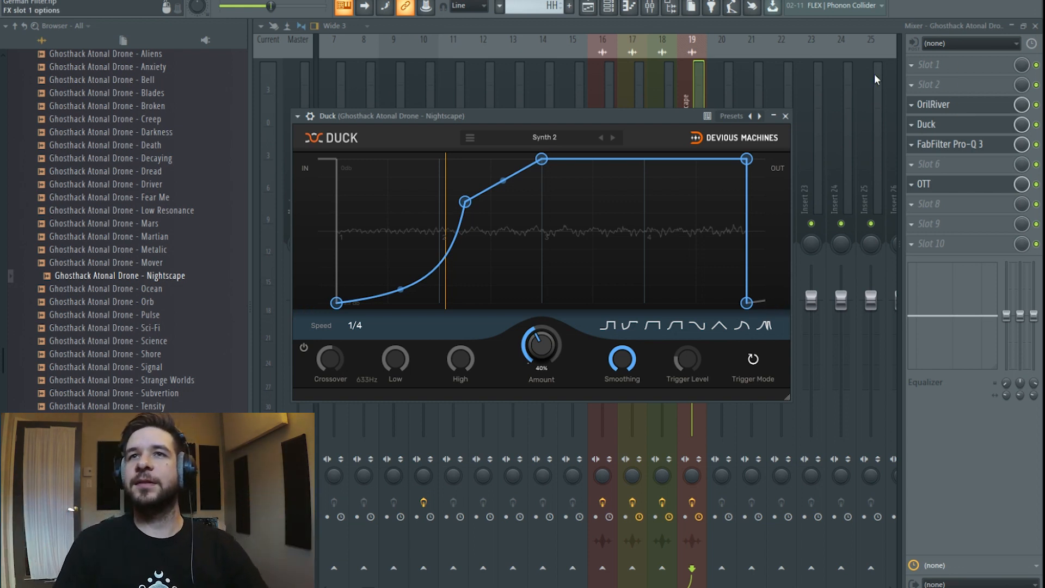
{"action": "left_click", "coordinate": [700, 88]}
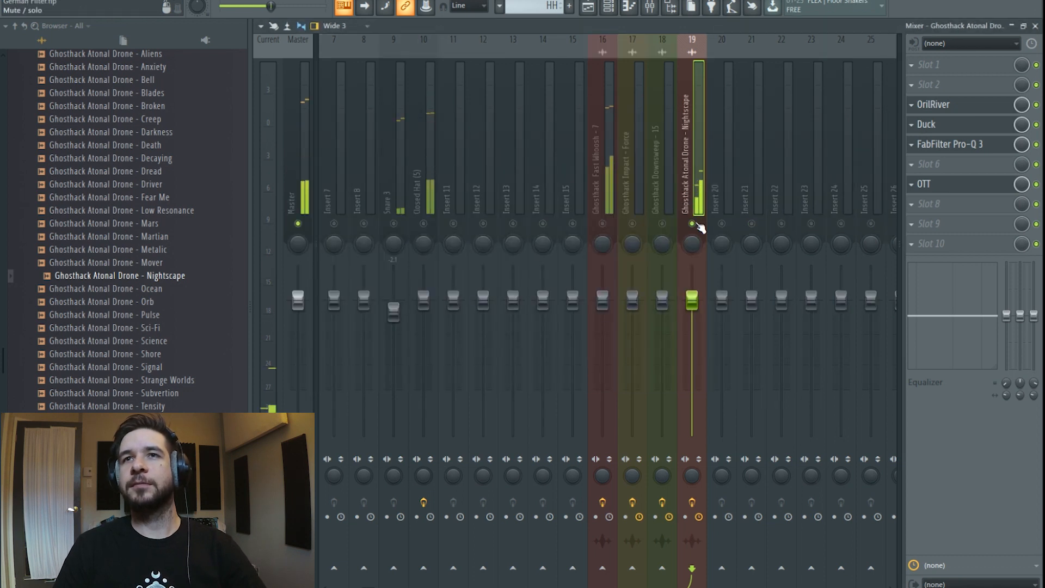
{"action": "left_click", "coordinate": [969, 125]}
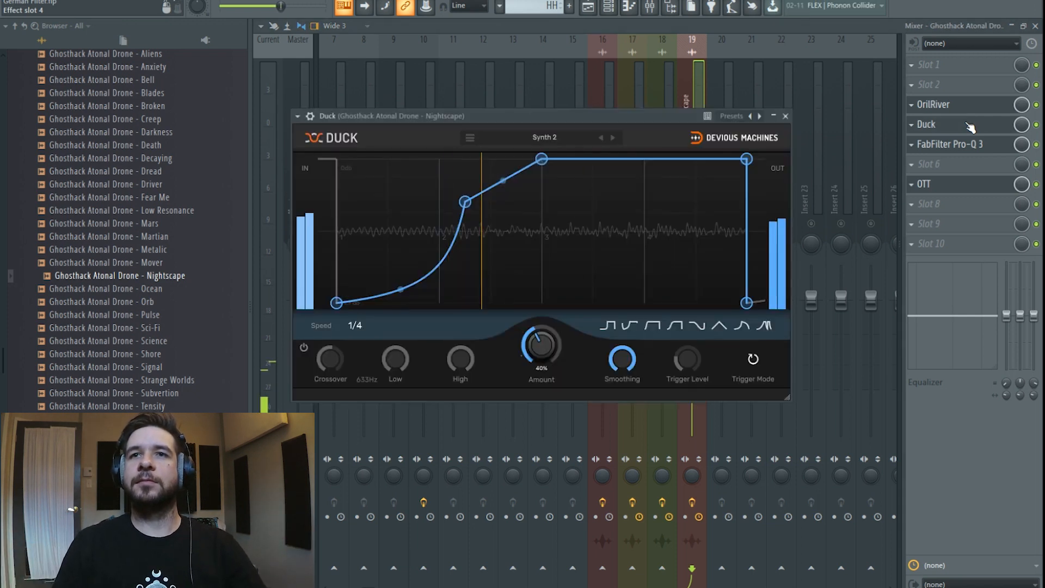
{"action": "mouse_move", "coordinate": [541, 344]}
{"action": "left_mouse_down"}
{"action": "mouse_move", "coordinate": [542, 335]}
{"action": "mouse_move", "coordinate": [542, 353]}
{"action": "left_mouse_up"}
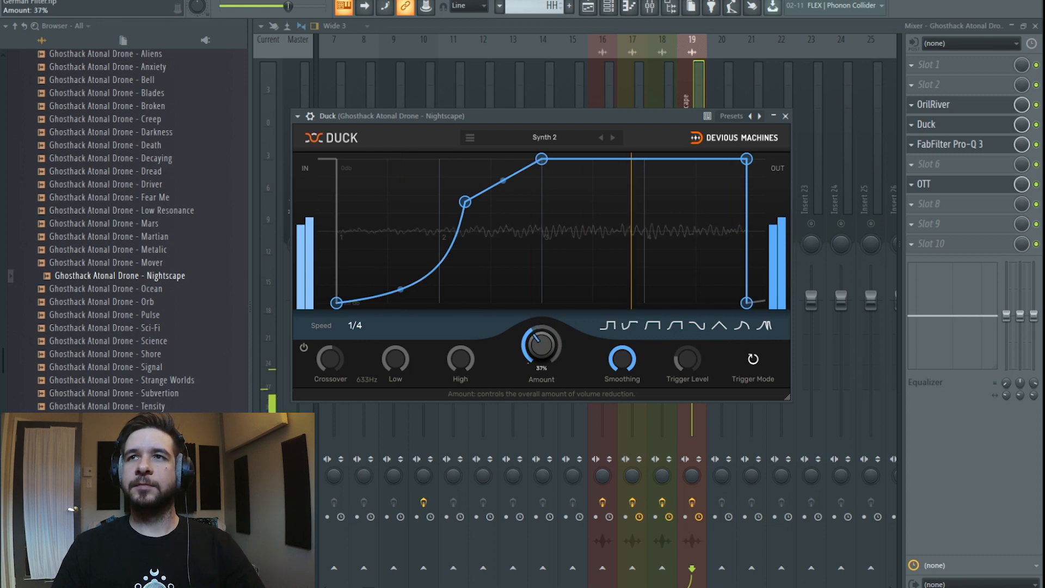
{"action": "left_click", "coordinate": [699, 96]}
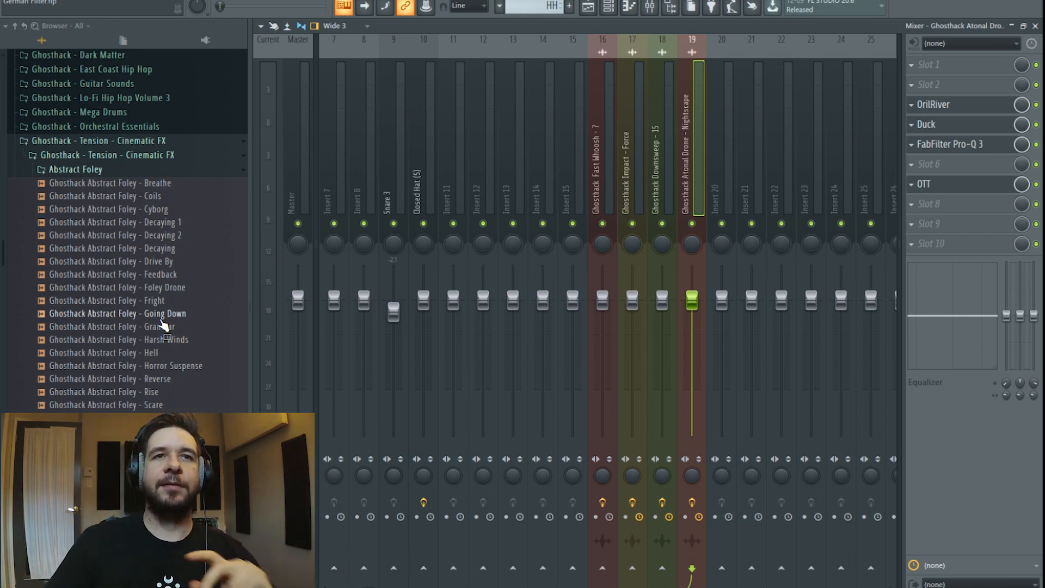
Preview Ghosthack Abstract Foley - Decaying 1 and place it on Track 13 at about bar 22
{"action": "left_click_drag", "start_coordinate": [163, 314], "coordinate": [173, 262]}
{"action": "left_click", "coordinate": [172, 223]}
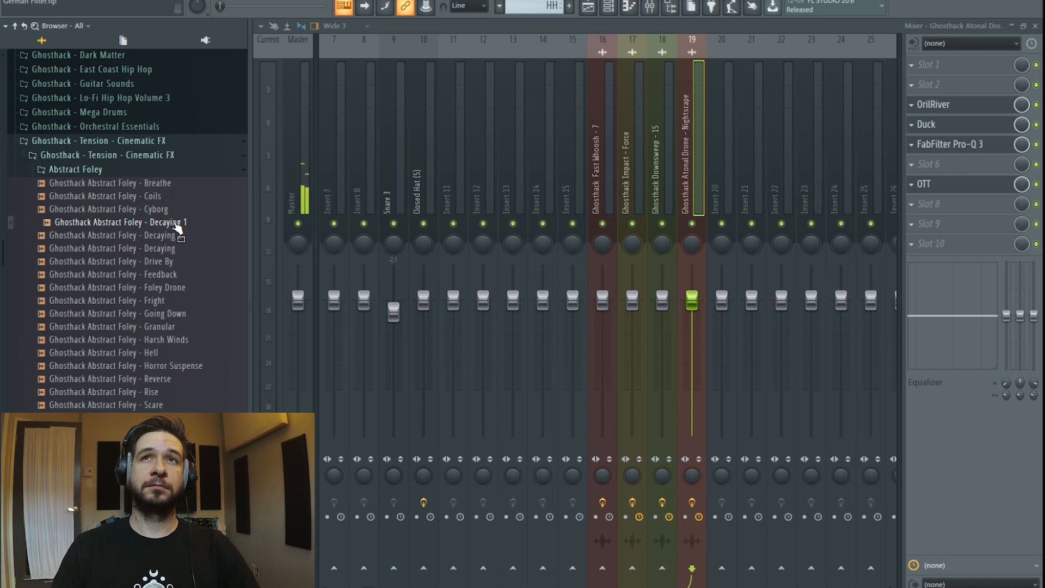
{"action": "left_click", "coordinate": [588, 8]}
{"action": "left_click_drag", "start_coordinate": [177, 228], "coordinate": [650, 497]}
Reverse the Abstract Foley - Decaying 1 sample in its channel settings
{"action": "double_click", "coordinate": [676, 498]}
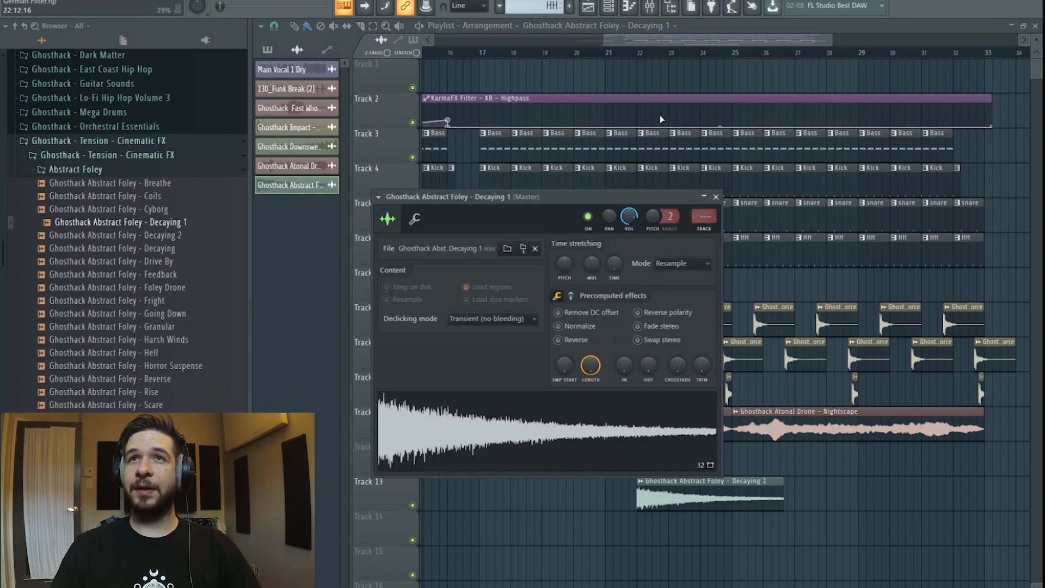
{"action": "left_click_drag", "start_coordinate": [681, 39], "coordinate": [705, 54]}
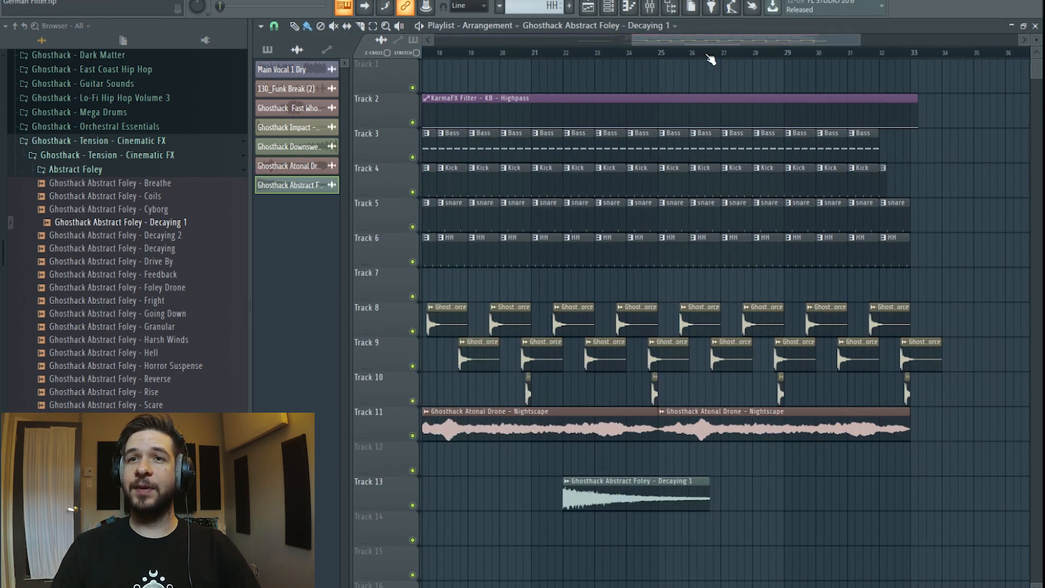
{"action": "double_click", "coordinate": [672, 497]}
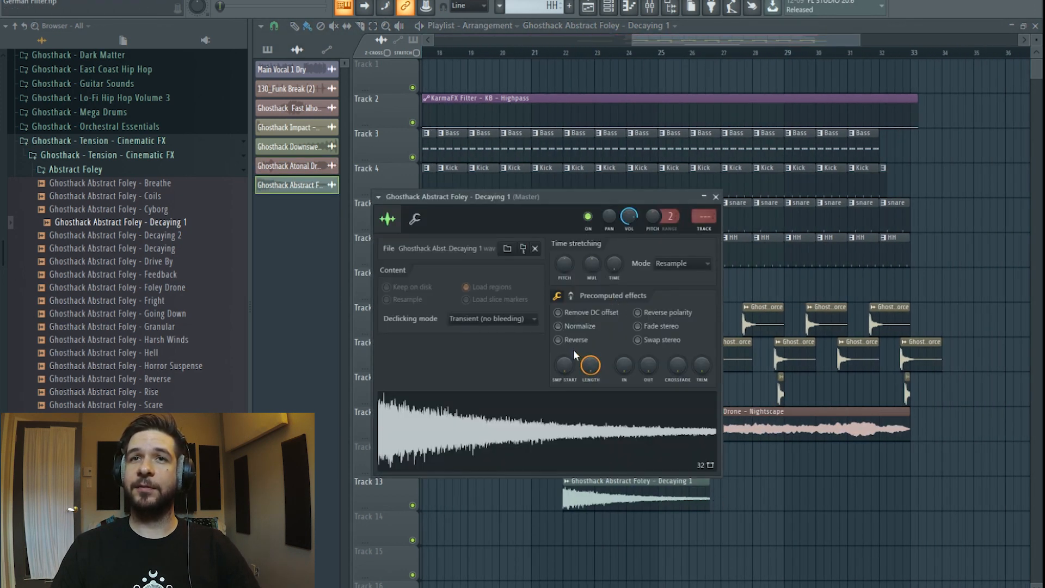
{"action": "left_click", "coordinate": [559, 339]}
{"action": "left_click", "coordinate": [716, 196]}
Set the playlist snap to none and move the reversed foley clip on Track 13 so it ends at bar 32
{"action": "left_click_drag", "start_coordinate": [677, 495], "coordinate": [844, 495]}
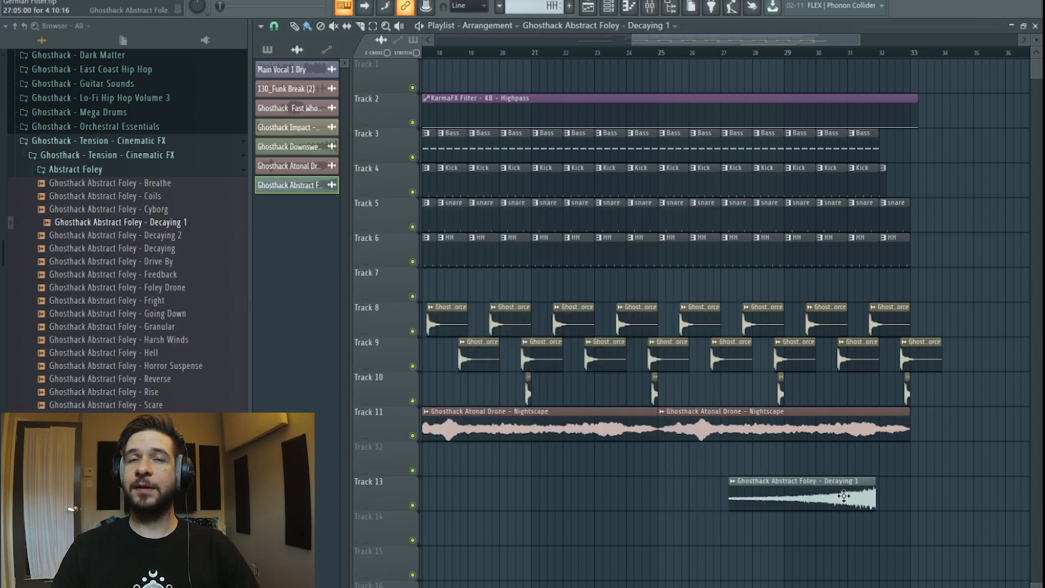
{"action": "left_click", "coordinate": [275, 26]}
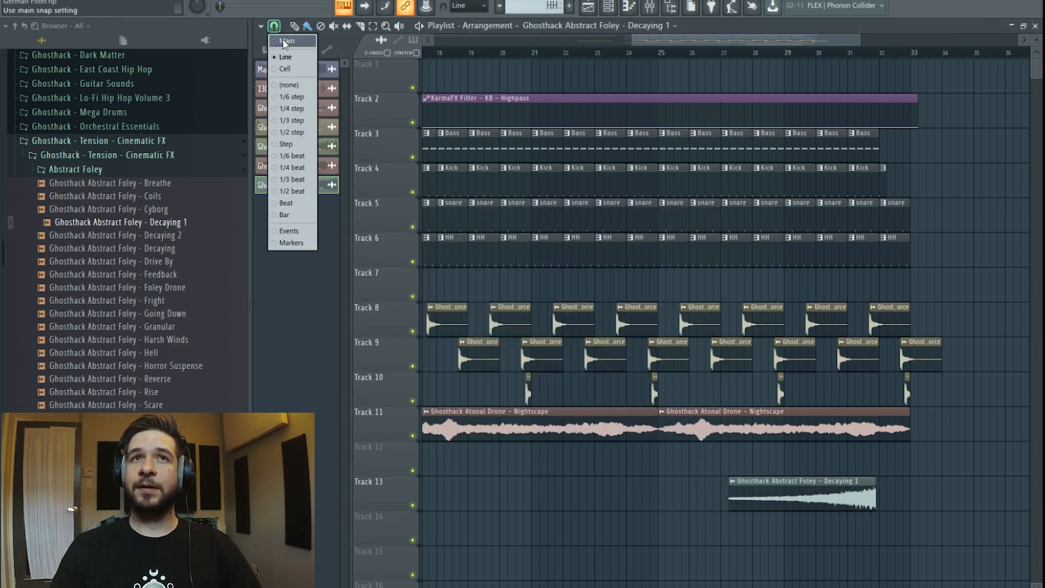
{"action": "left_click", "coordinate": [285, 87]}
{"action": "left_click_drag", "start_coordinate": [807, 504], "coordinate": [811, 504]}
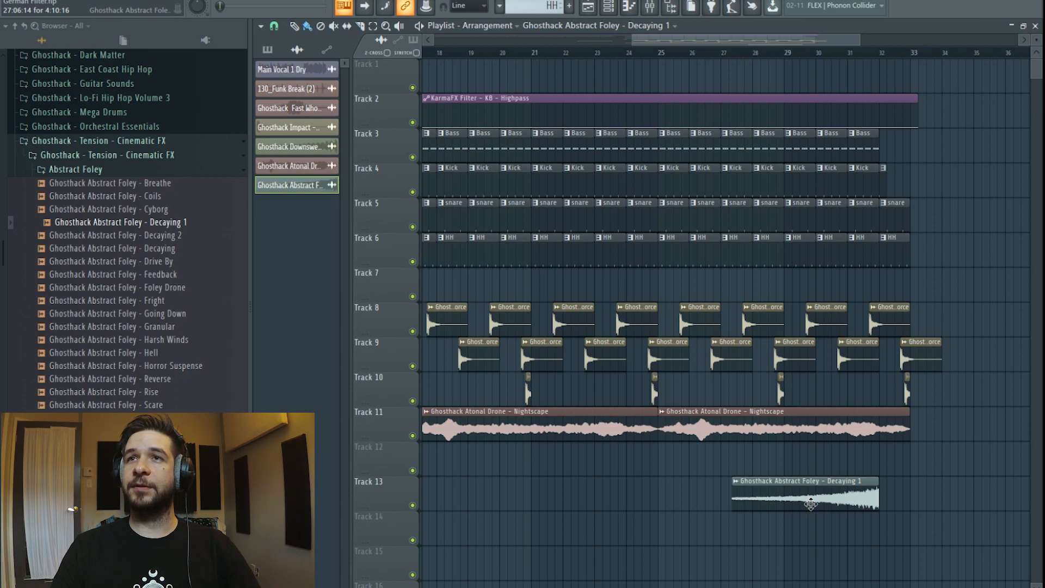
Route the reversed foley sample's channel to mixer track 20
{"action": "double_click", "coordinate": [810, 504]}
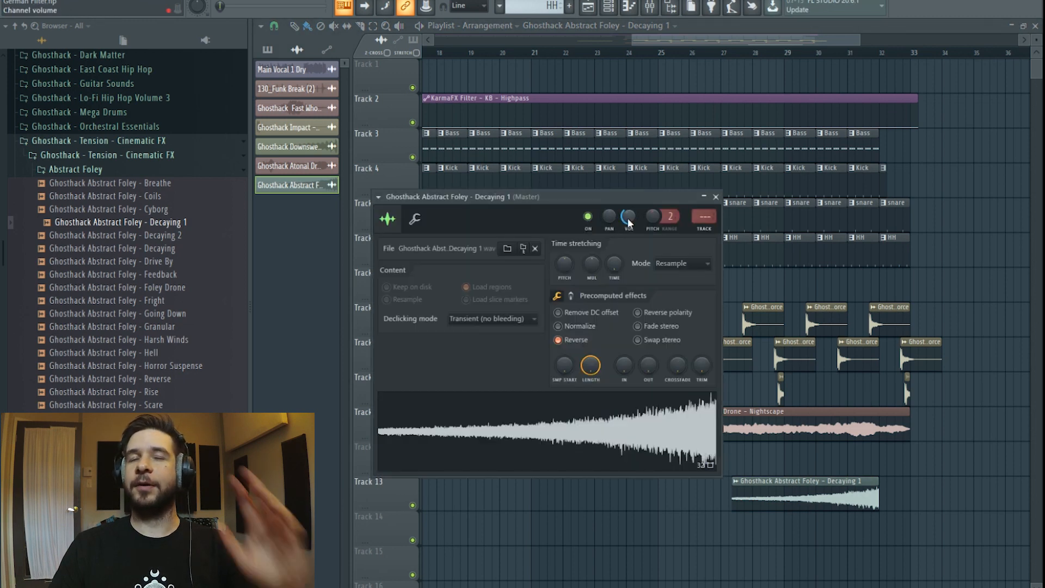
{"action": "left_click", "coordinate": [659, 8]}
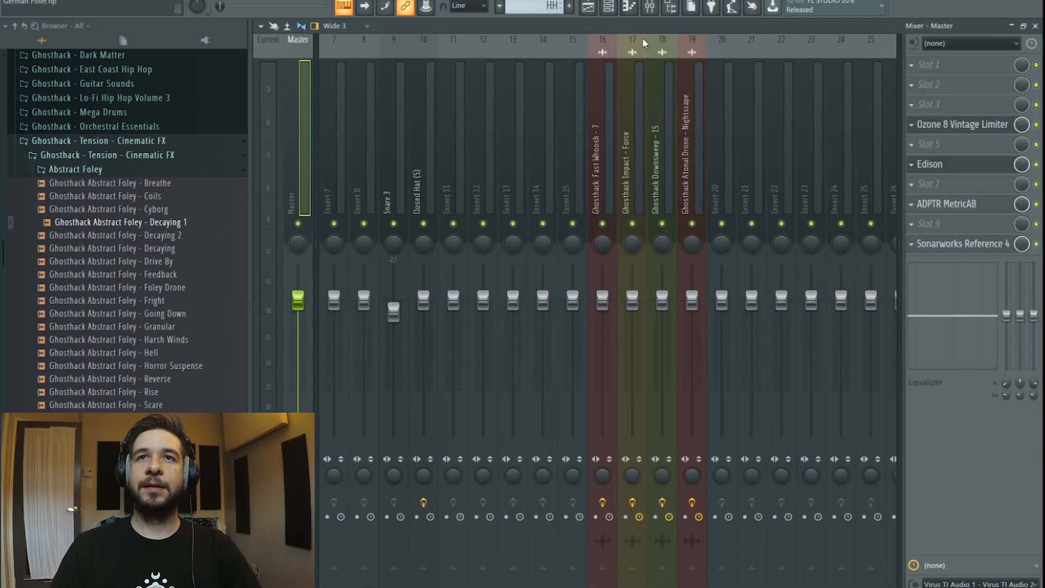
{"action": "right_click", "coordinate": [722, 184]}
{"action": "mouse_move", "coordinate": [751, 163]}
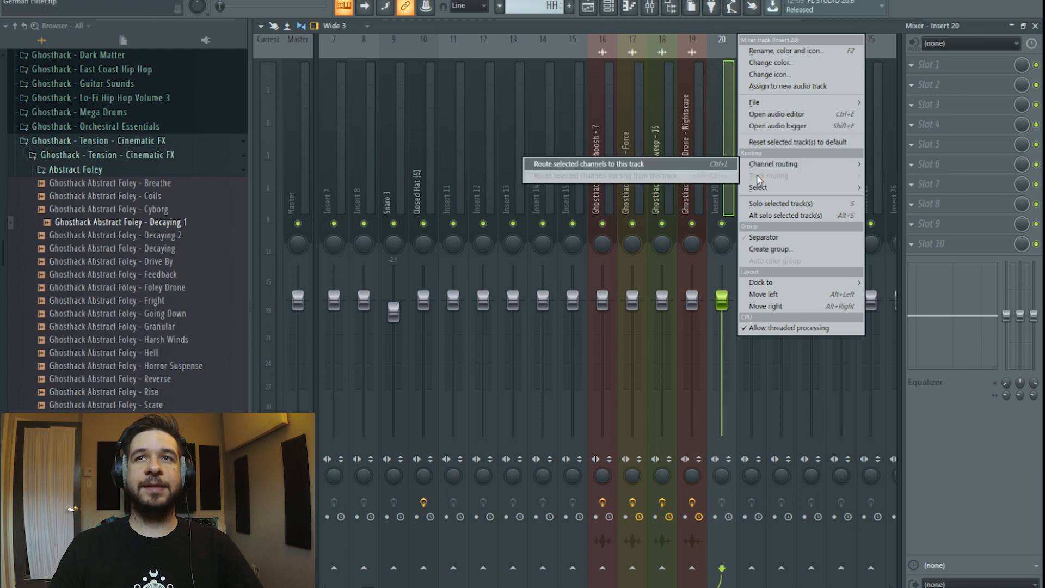
{"action": "left_click", "coordinate": [717, 166]}
Load FabFilter Pro-Q 3 in slot 1 of mixer track 20 and add a 30 dB/oct low cut at about 358 Hz
{"action": "left_click", "coordinate": [943, 67]}
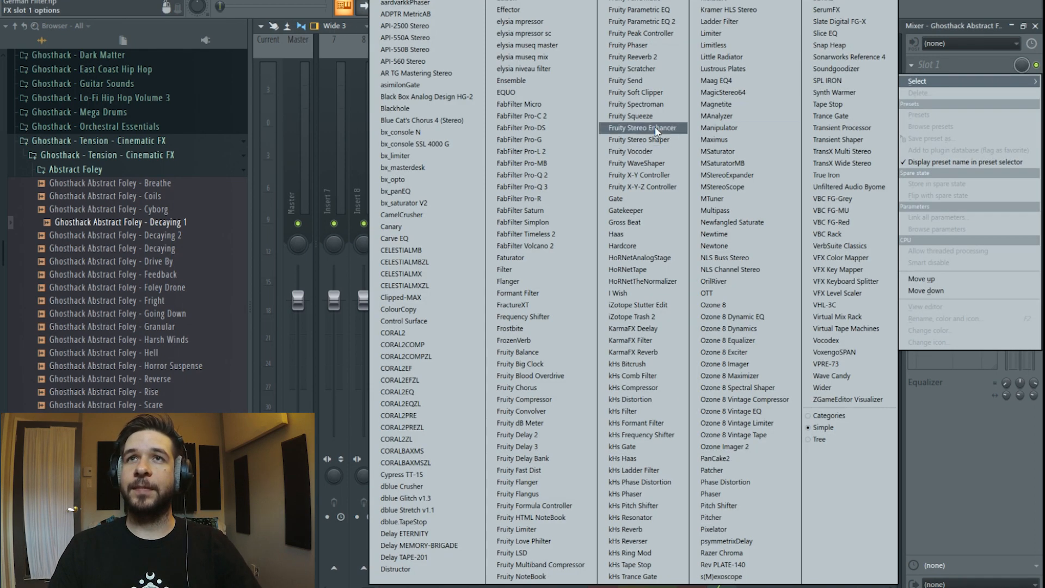
{"action": "left_click", "coordinate": [555, 194]}
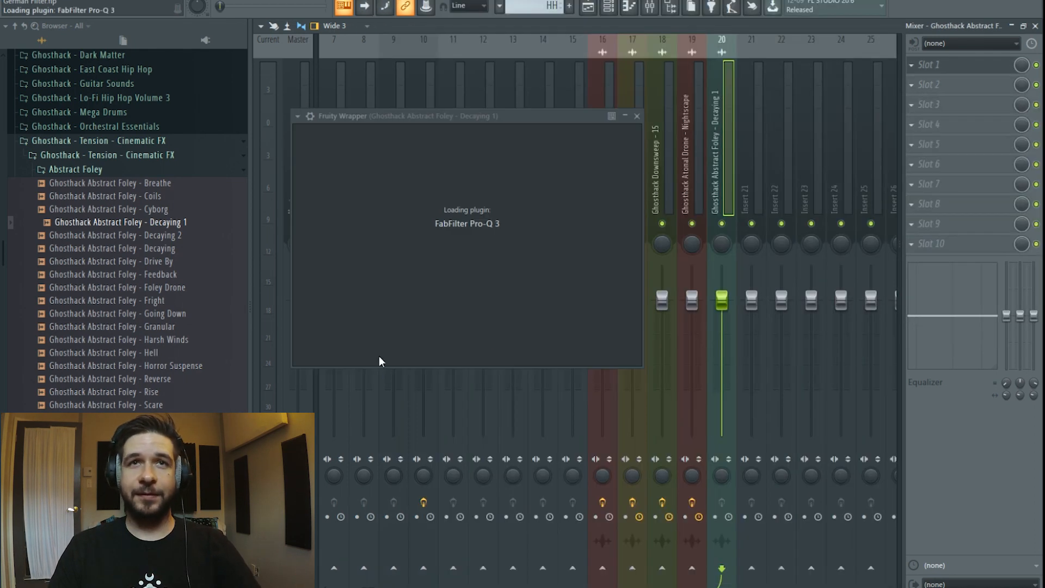
{"action": "left_click", "coordinate": [324, 255]}
{"action": "left_click_drag", "start_coordinate": [324, 250], "coordinate": [536, 258]}
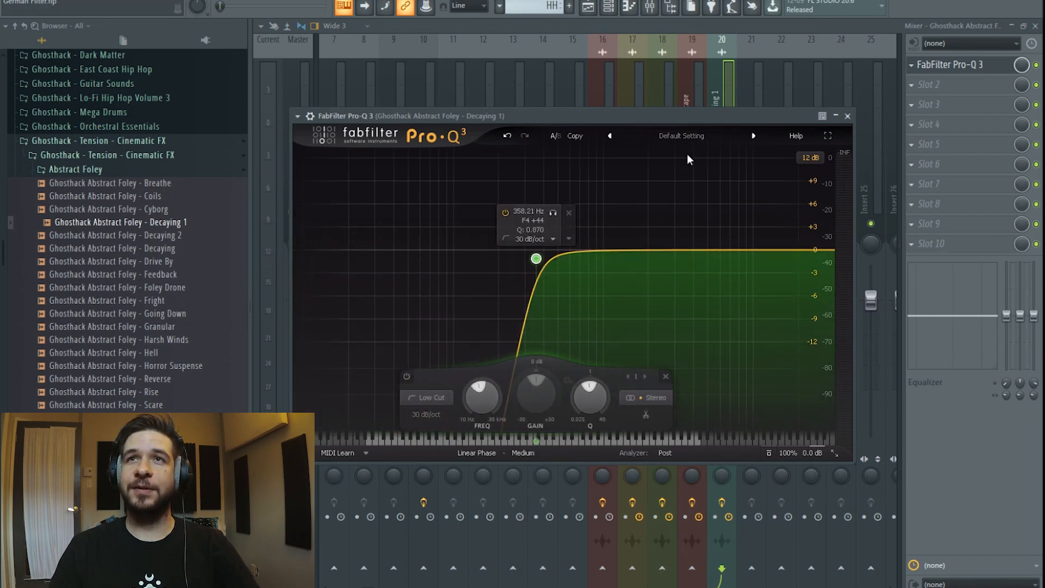
{"action": "left_click", "coordinate": [727, 100]}
Play the drop's ending and trim the Highpass automation on Track 2 and the last impact on Track 9 just before bar 33
{"action": "left_click", "coordinate": [607, 8]}
{"action": "left_click", "coordinate": [595, 11]}
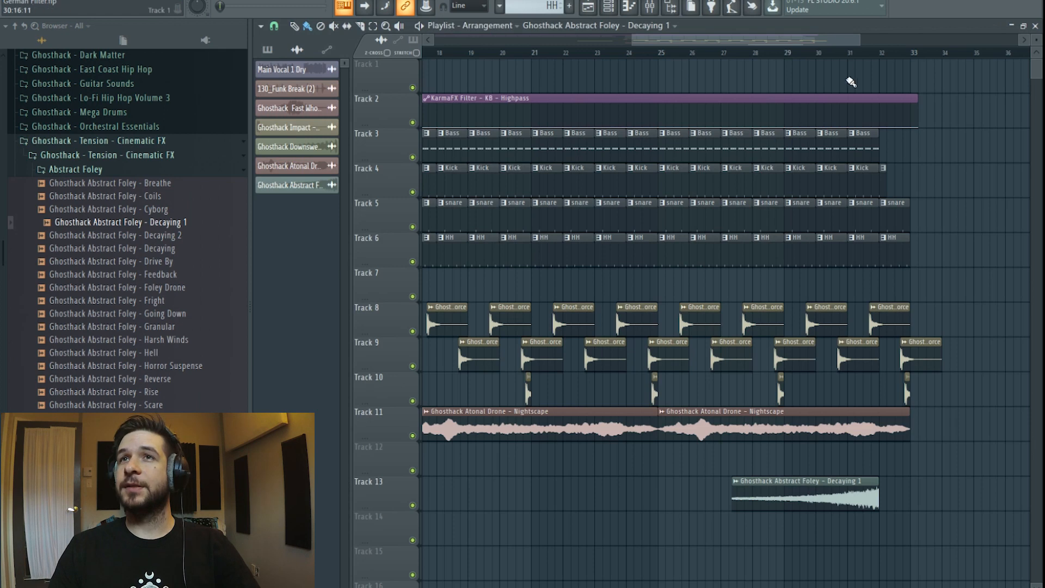
{"action": "key", "text": "space"}
{"action": "scroll", "coordinate": [791, 55], "scroll_direction": "down", "scroll_amount": 2}
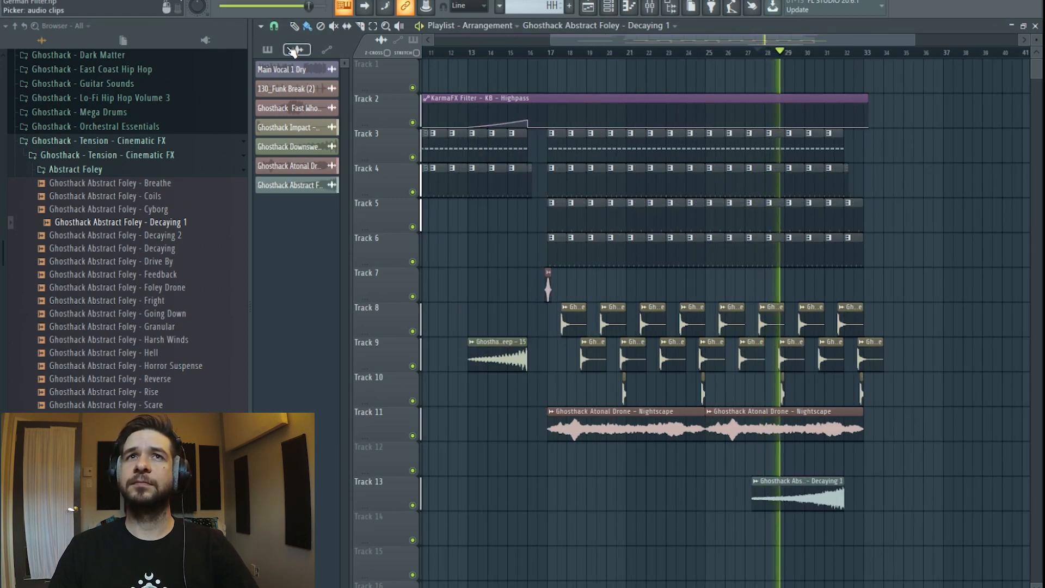
{"action": "right_click", "coordinate": [865, 112]}
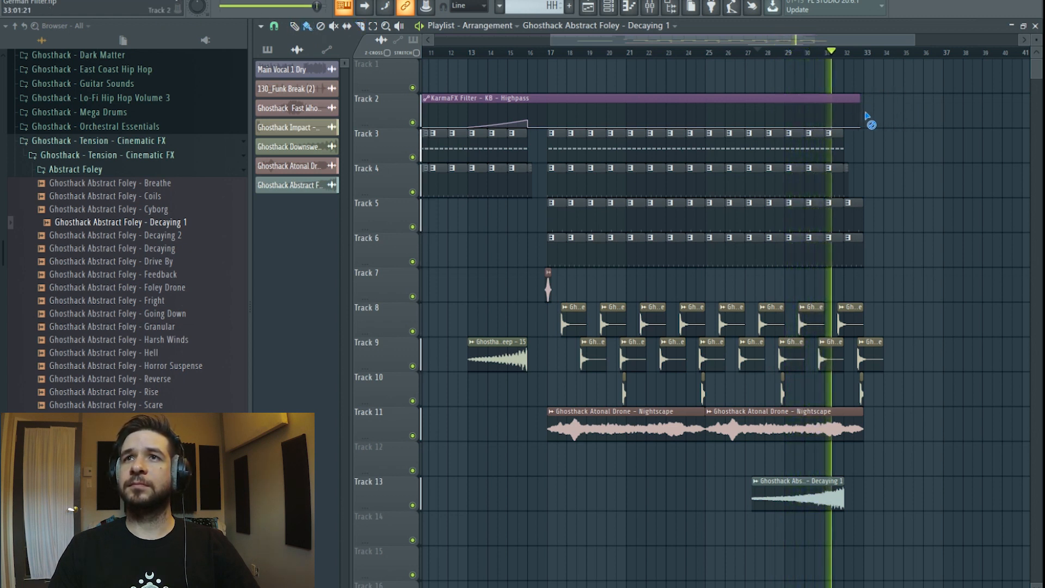
{"action": "right_click", "coordinate": [878, 358]}
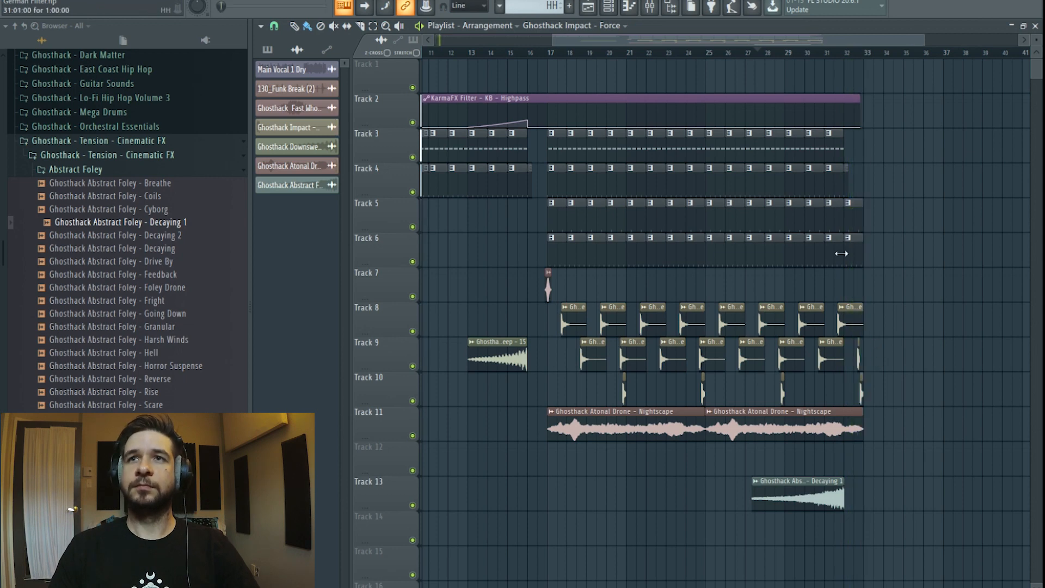
Copy the KarmaFX Reverb from the Fast Whoosh track to slot 2 of mixer track 20 and set its wet level to 26
{"action": "double_click", "coordinate": [820, 488]}
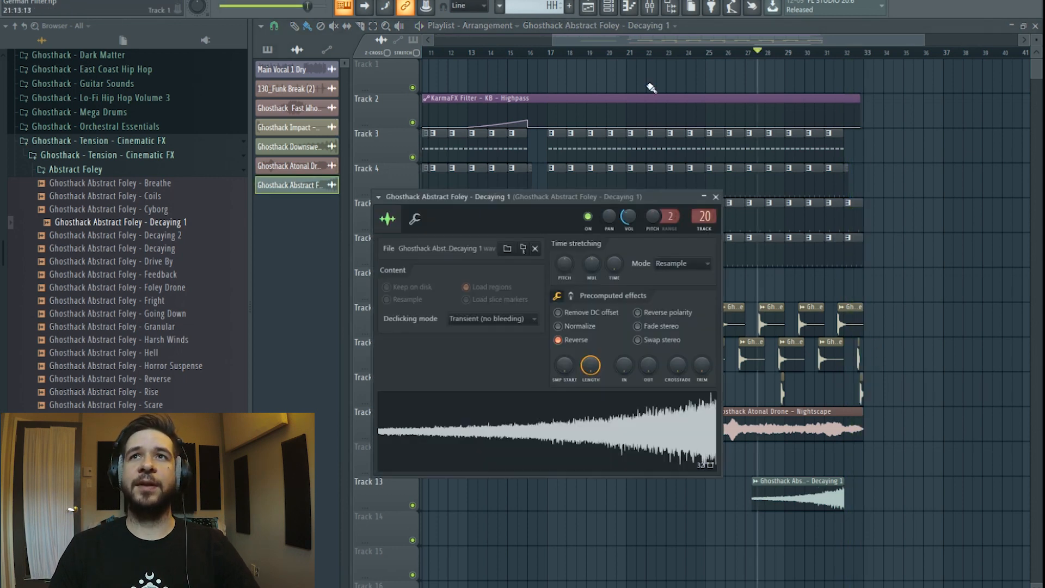
{"action": "left_click", "coordinate": [659, 11]}
{"action": "left_click", "coordinate": [953, 86]}
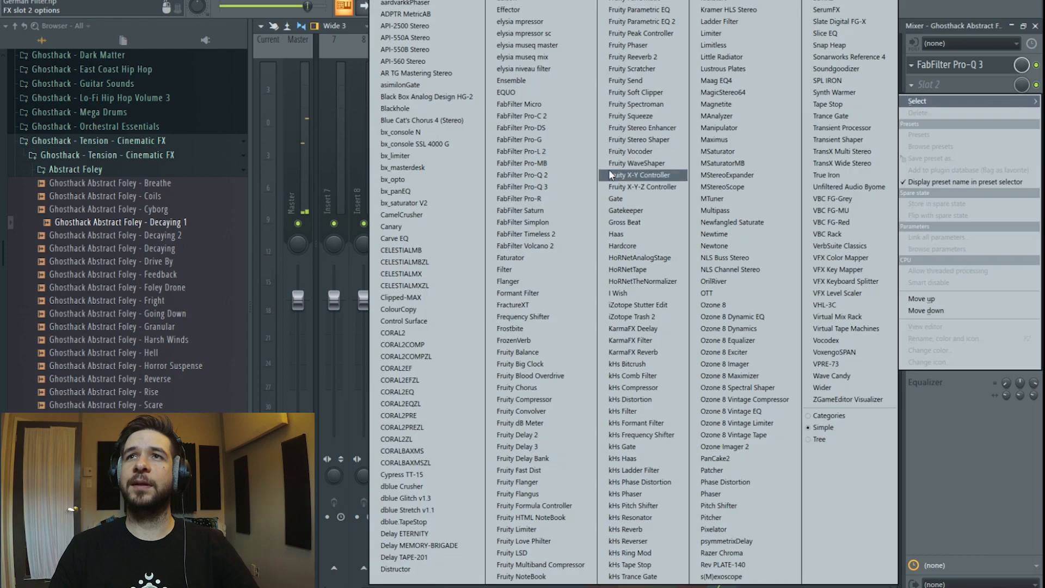
{"action": "left_click", "coordinate": [971, 458]}
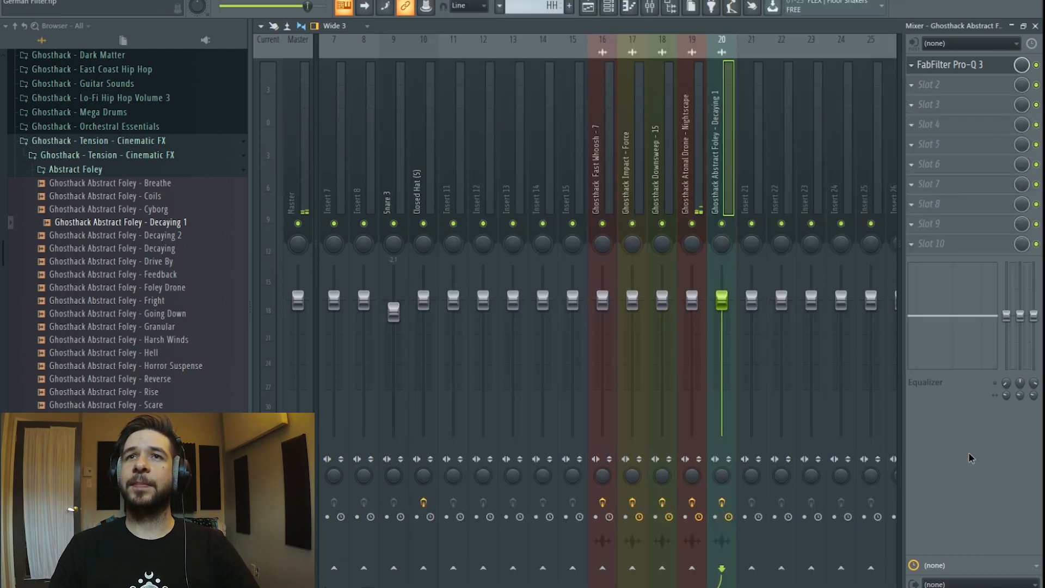
{"action": "left_click", "coordinate": [606, 170]}
{"action": "left_click", "coordinate": [913, 65]}
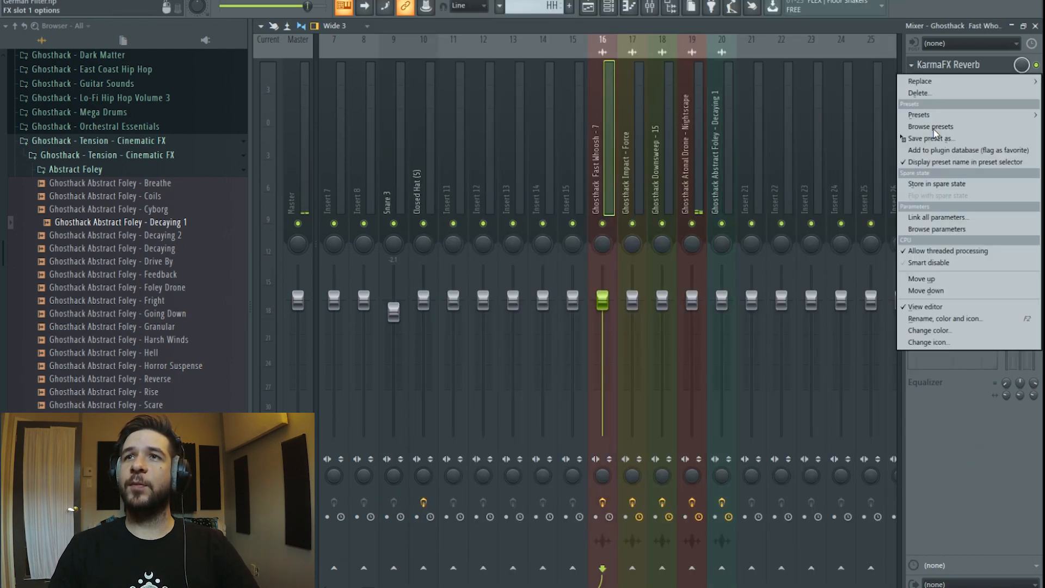
{"action": "left_click_drag", "start_coordinate": [936, 139], "coordinate": [721, 148]}
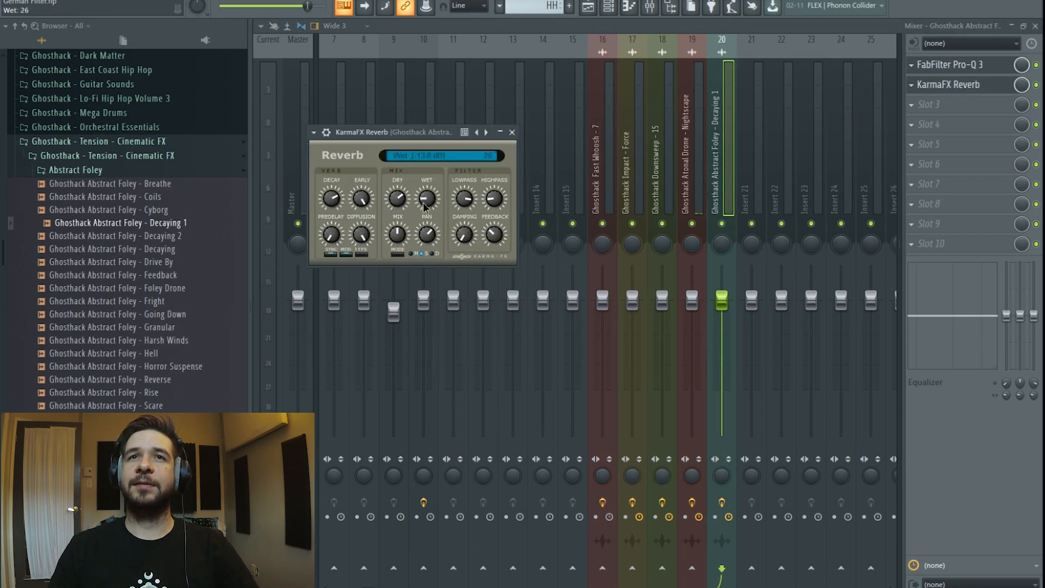
Play from about bar 28 and delete the final snare and hi-hat patterns at bar 32 on Tracks 5 and 6
{"action": "left_click", "coordinate": [605, 7]}
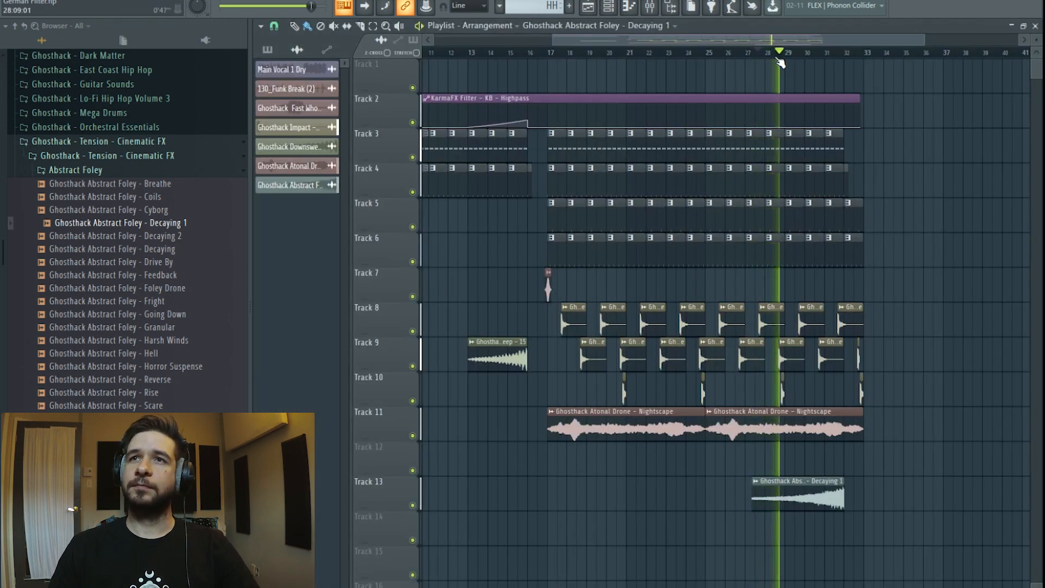
{"action": "right_click", "coordinate": [858, 206]}
{"action": "right_click", "coordinate": [858, 242]}
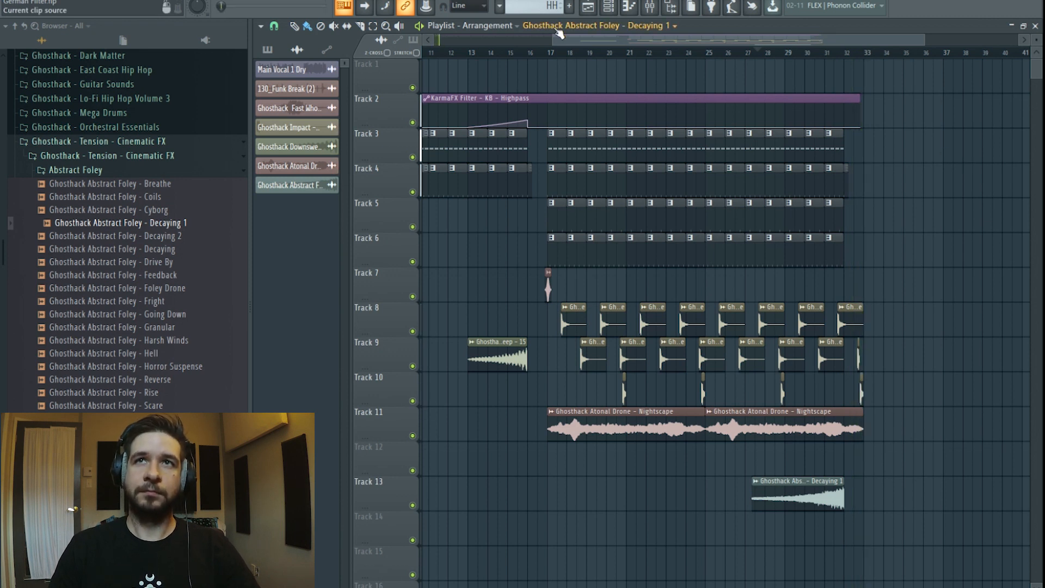
Review the arrangement and audition the Abstract Foley samples from Reverse to Thunderous, including Scare, Space and Spook
{"action": "left_click_drag", "start_coordinate": [605, 41], "coordinate": [482, 38]}
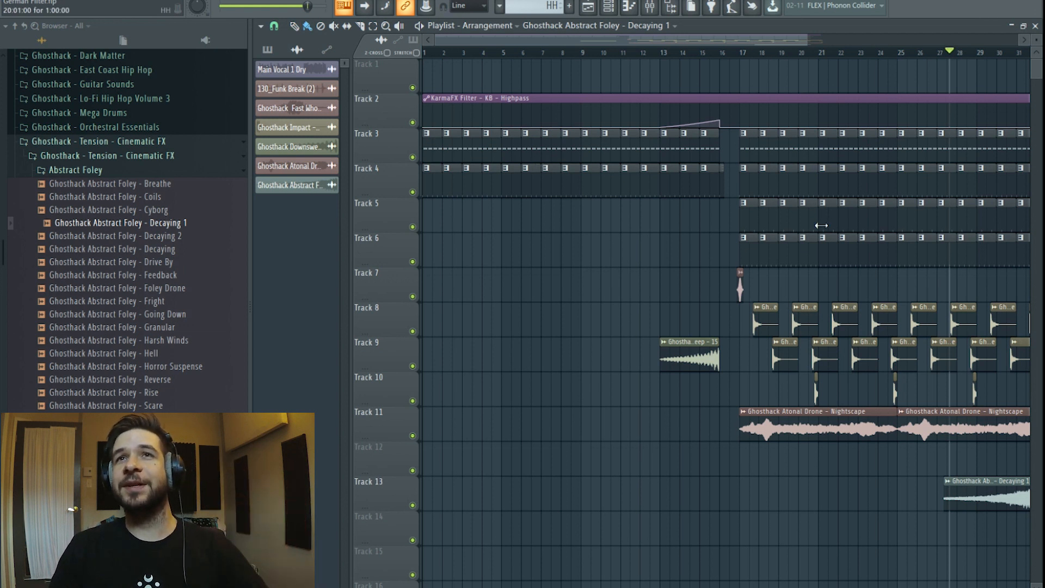
{"action": "left_click_drag", "start_coordinate": [596, 43], "coordinate": [687, 43]}
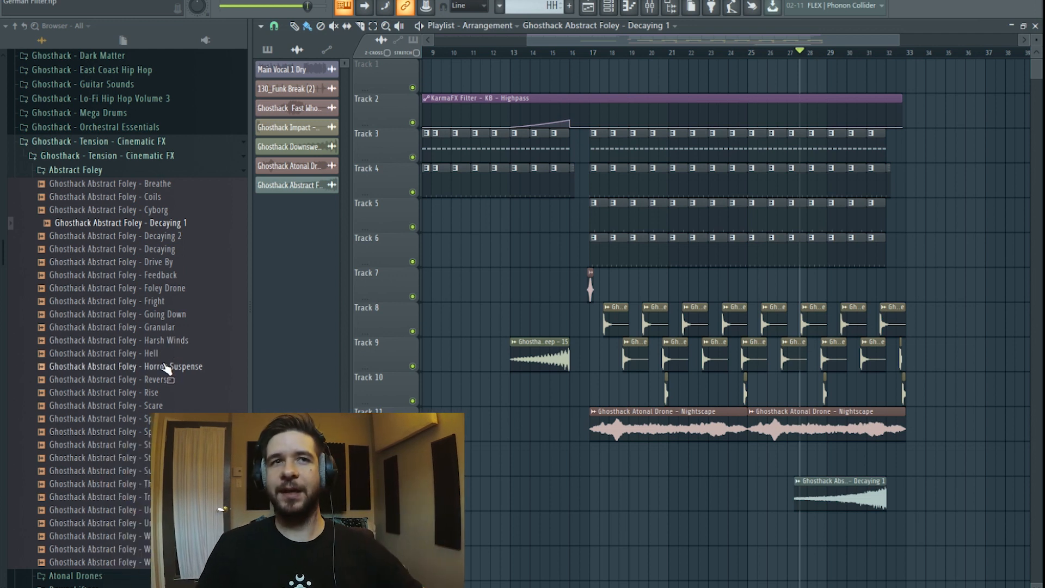
{"action": "left_click", "coordinate": [178, 380]}
{"action": "left_click", "coordinate": [185, 405]}
{"action": "left_click", "coordinate": [186, 419]}
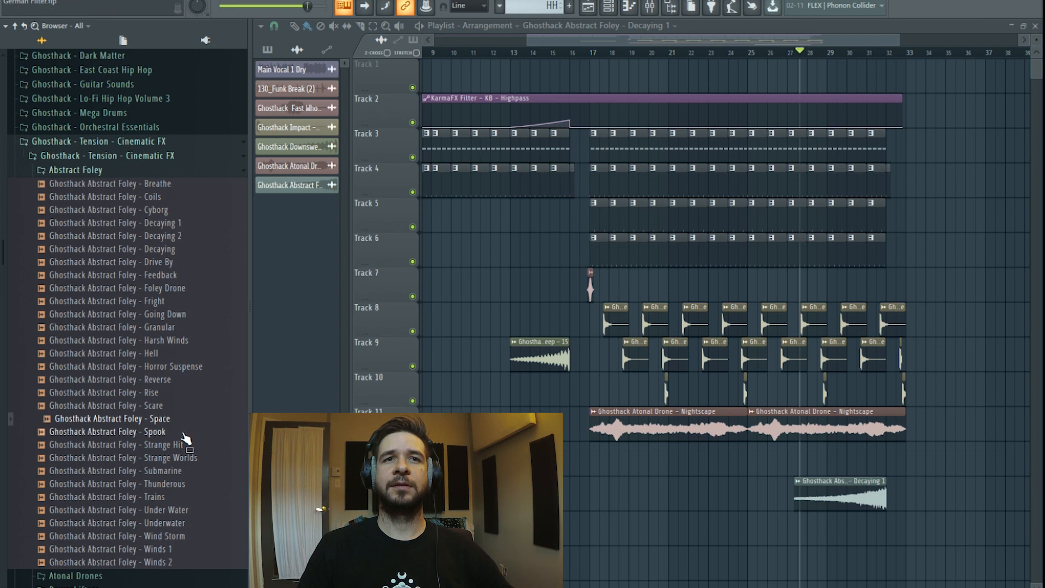
{"action": "left_click", "coordinate": [185, 434]}
{"action": "left_click", "coordinate": [188, 445]}
{"action": "left_click", "coordinate": [204, 459]}
{"action": "left_click", "coordinate": [196, 471]}
{"action": "left_click", "coordinate": [199, 484]}
{"action": "left_click", "coordinate": [181, 432]}
{"action": "left_click", "coordinate": [177, 419]}
{"action": "left_click", "coordinate": [173, 407]}
Bring Ghosthack Abstract Foley - Scare into the project on Track 13, play from bar 16, and delete its trial clip
{"action": "left_click_drag", "start_coordinate": [171, 408], "coordinate": [712, 486]}
{"action": "double_click", "coordinate": [730, 481]}
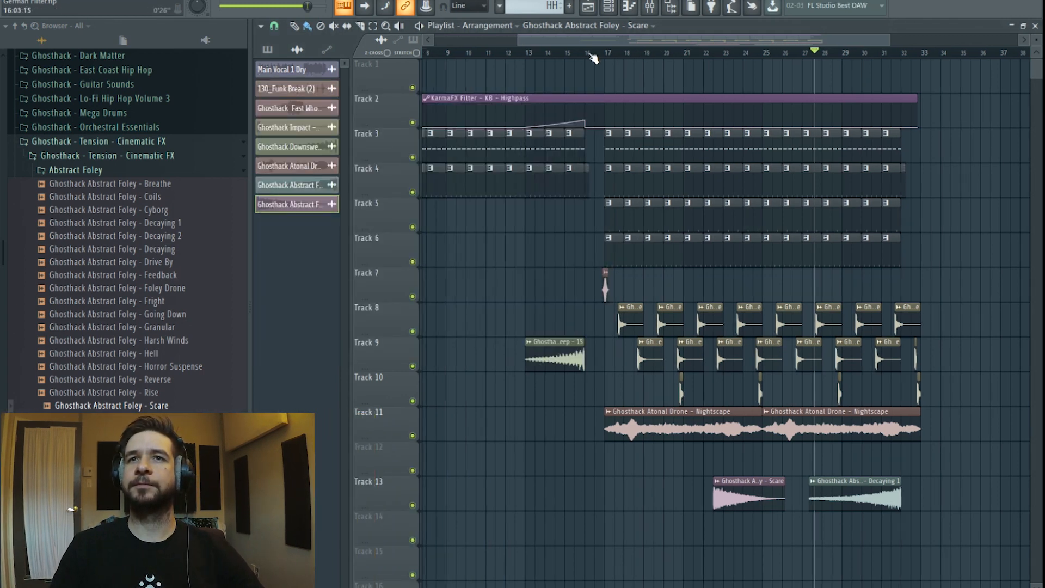
{"action": "left_click", "coordinate": [592, 55]}
{"action": "key", "text": "space"}
{"action": "scroll", "coordinate": [632, 56], "scroll_direction": "up", "scroll_amount": 2}
{"action": "left_click_drag", "start_coordinate": [769, 496], "coordinate": [666, 496]}
{"action": "right_click", "coordinate": [666, 496]}
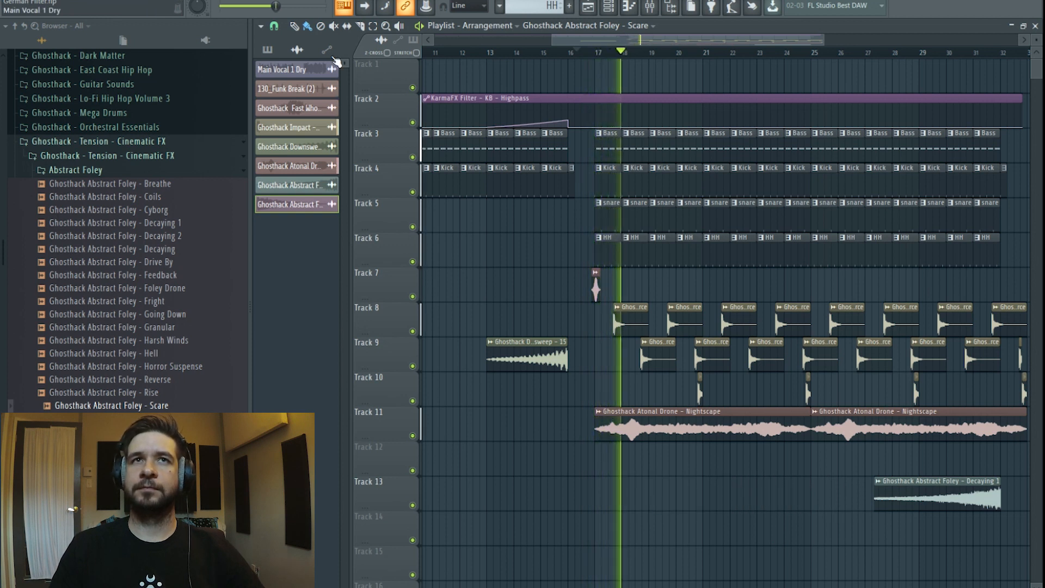
With the playlist snap set to Line, place the Scare clip at bar 21 on Track 12 and lower its channel volume to 44%
{"action": "left_click", "coordinate": [274, 26]}
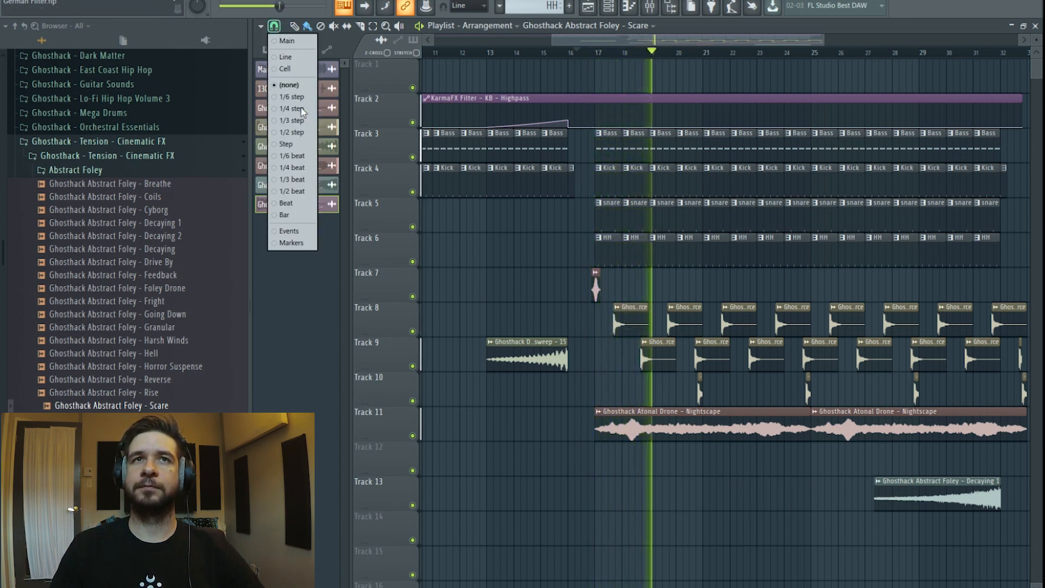
{"action": "left_click", "coordinate": [294, 58]}
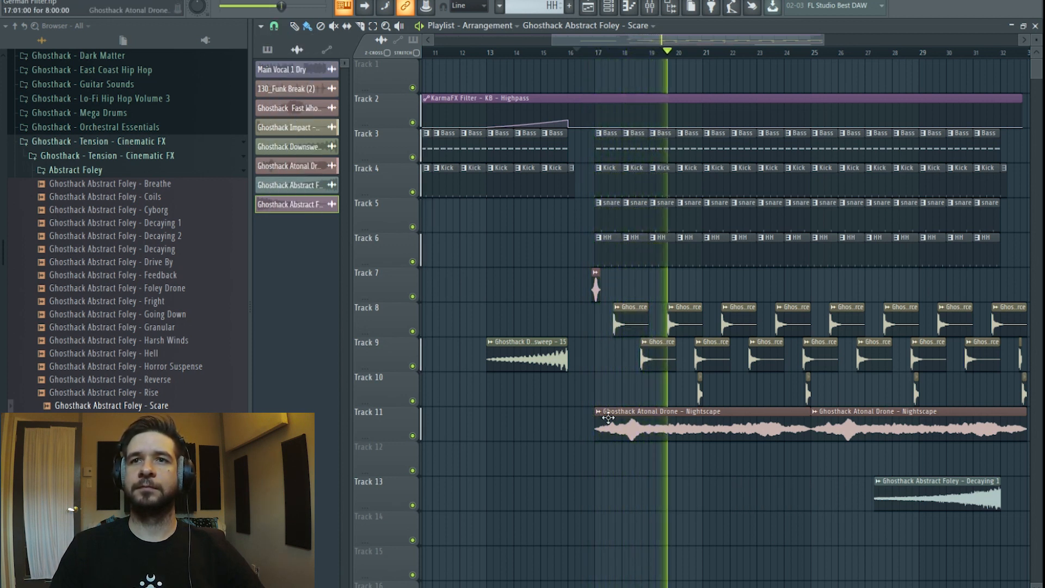
{"action": "left_click", "coordinate": [709, 463]}
{"action": "double_click", "coordinate": [709, 463]}
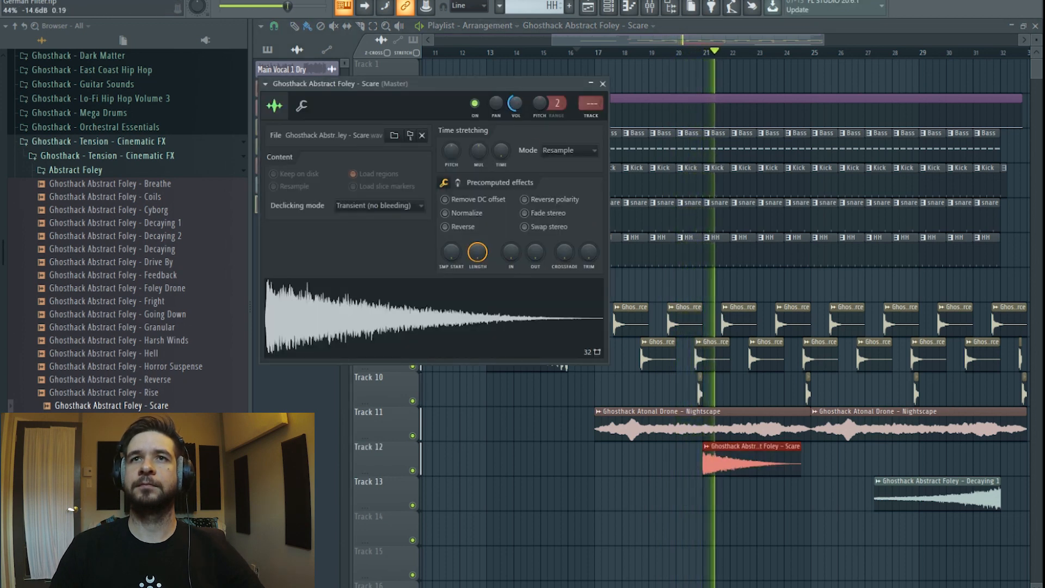
Route the Scare sample's channel to mixer track 21
{"action": "left_click_drag", "start_coordinate": [690, 40], "coordinate": [748, 40]}
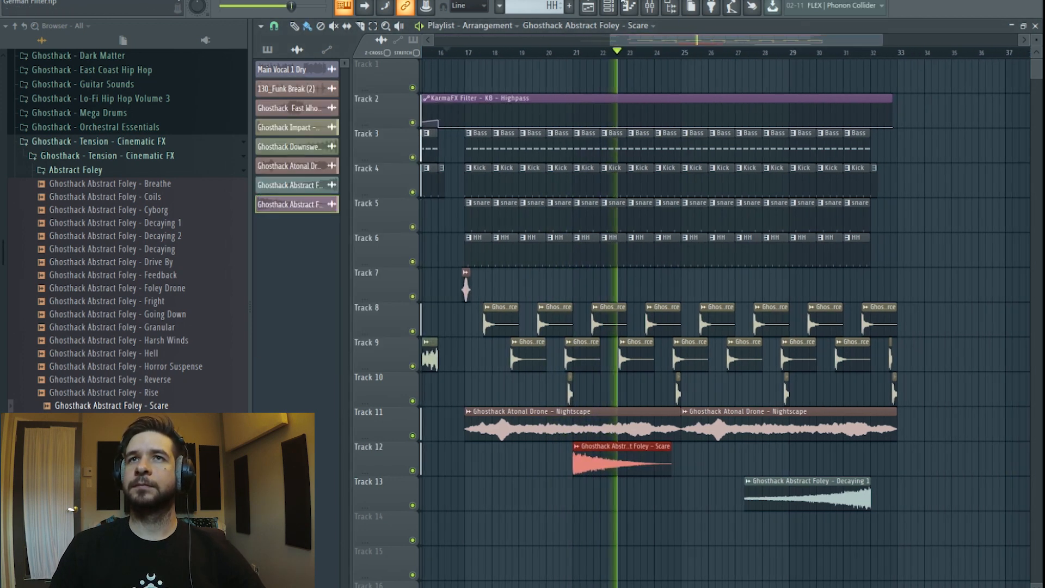
{"action": "left_click", "coordinate": [653, 10]}
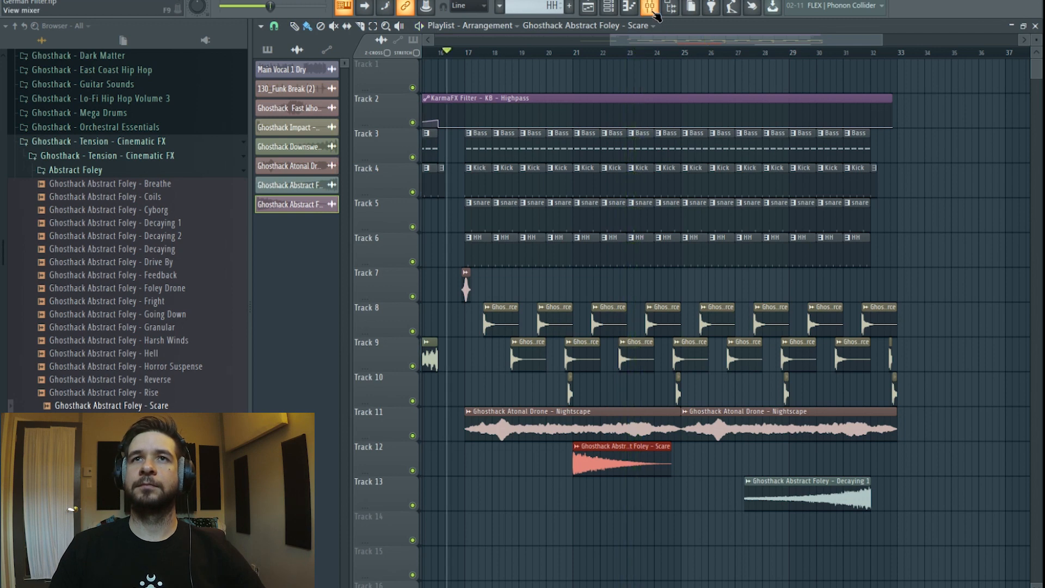
{"action": "left_click", "coordinate": [653, 10]}
{"action": "right_click", "coordinate": [755, 177]}
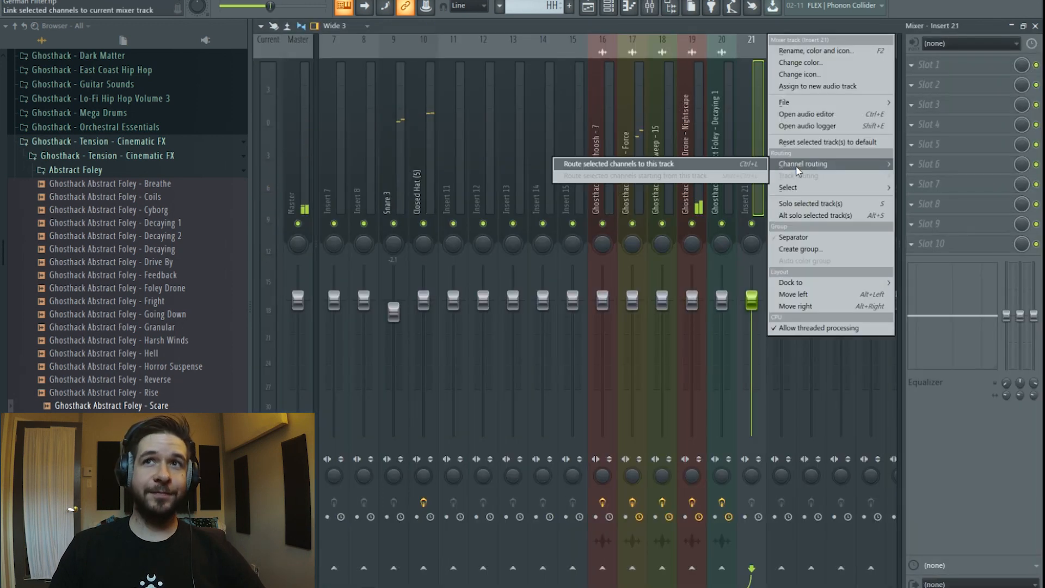
{"action": "left_click", "coordinate": [748, 158]}
Load FabFilter Pro-Q 3 on the Scare mixer track and add a 36 dB/oct low cut that removes its low end
{"action": "left_click", "coordinate": [935, 70]}
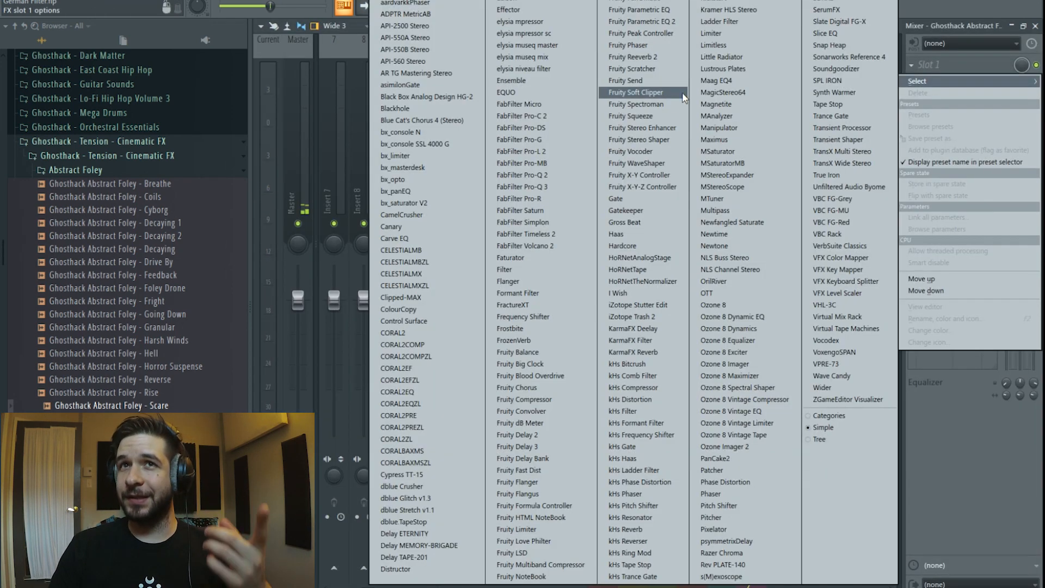
{"action": "left_click", "coordinate": [583, 187]}
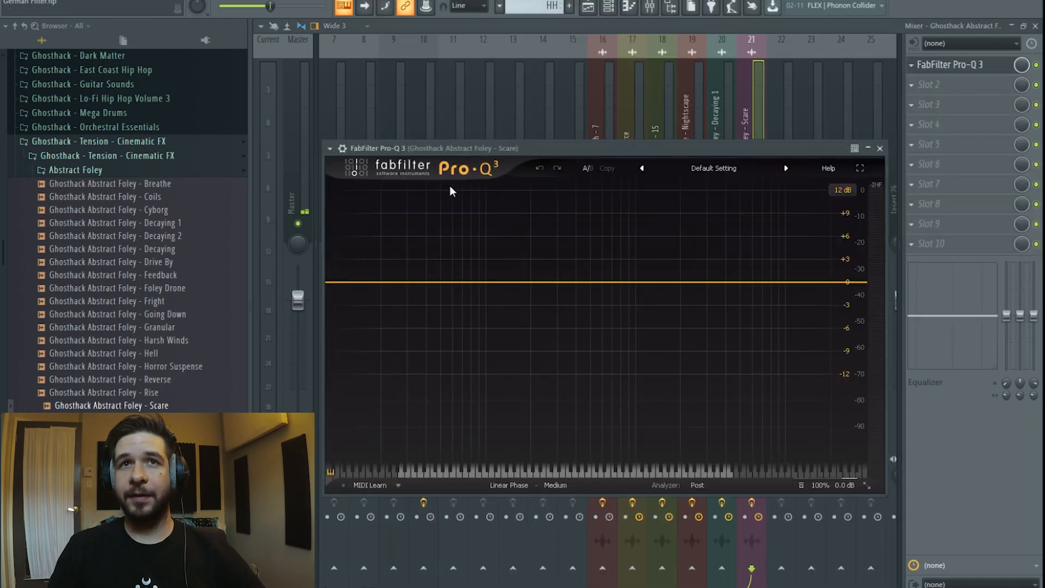
{"action": "left_click", "coordinate": [343, 283]}
{"action": "left_click_drag", "start_coordinate": [343, 283], "coordinate": [515, 295]}
Move the Scare track's Pro-Q 3 to slot 4, load Gatekeeper in slot 1, and try to open its preset list
{"action": "left_click_drag", "start_coordinate": [955, 66], "coordinate": [955, 127]}
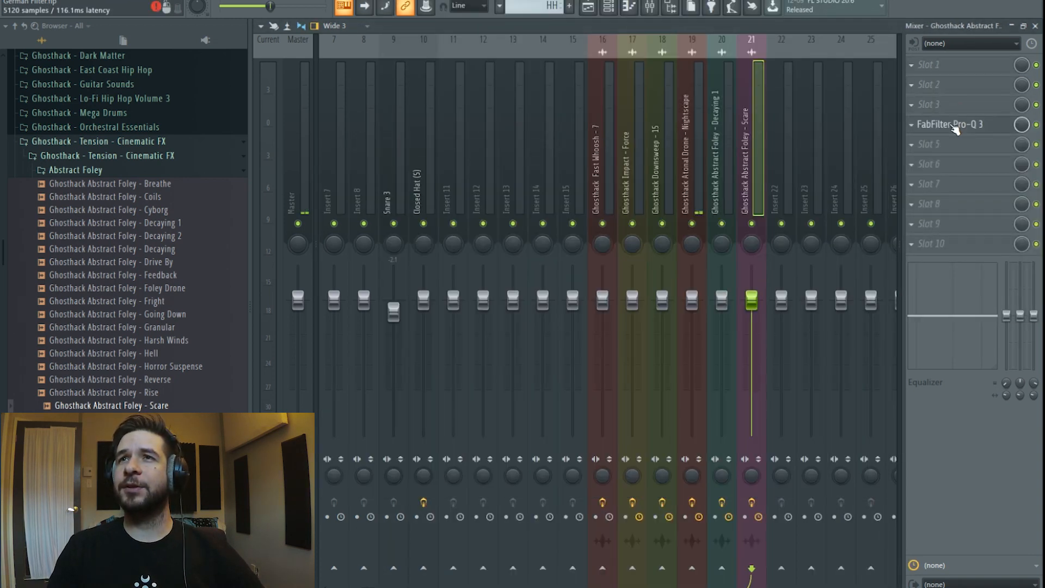
{"action": "left_click", "coordinate": [952, 73]}
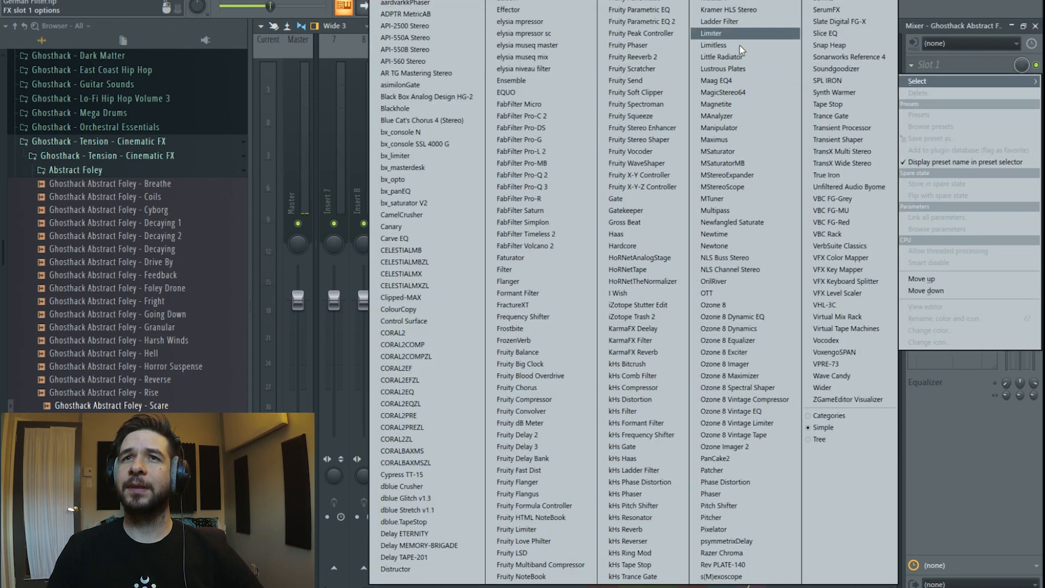
{"action": "left_click", "coordinate": [661, 209]}
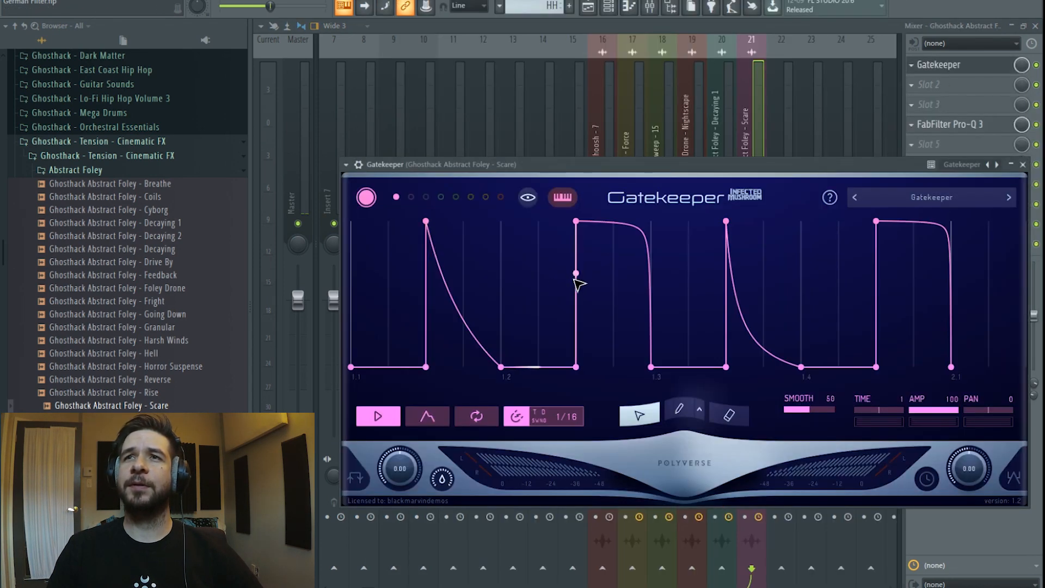
{"action": "left_click", "coordinate": [924, 201]}
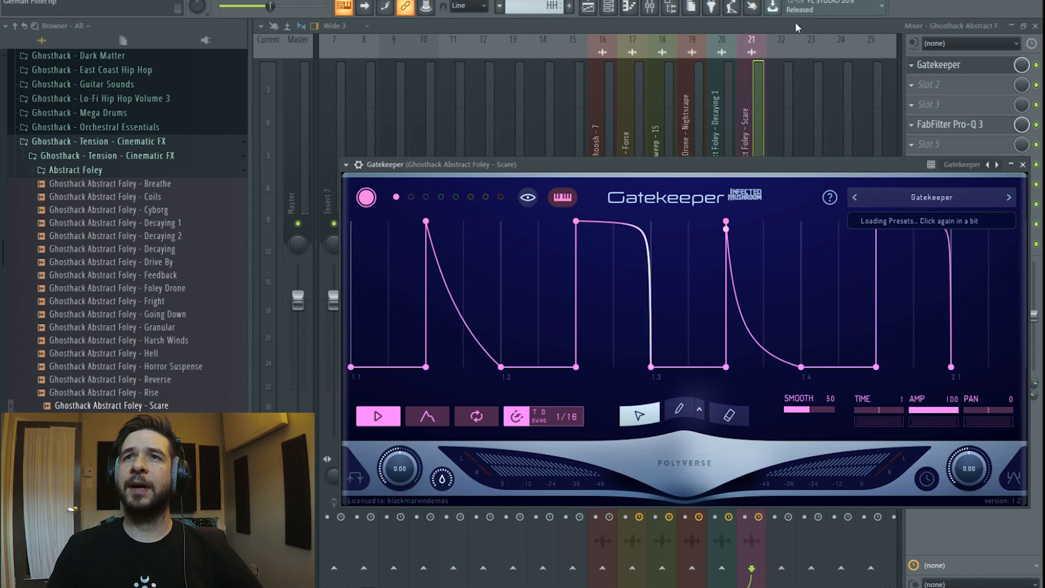
Move the Pro-Q 3 down to slot 5 and load Fruity Delay 3 in slot 2 of the Scare mixer track
{"action": "left_click", "coordinate": [947, 127]}
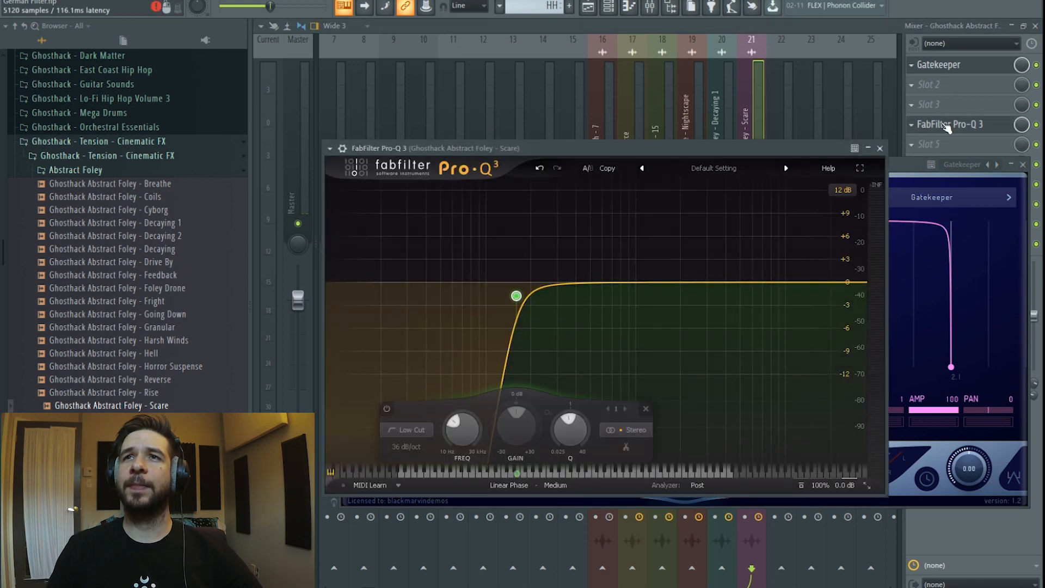
{"action": "left_click_drag", "start_coordinate": [947, 128], "coordinate": [946, 148]}
{"action": "left_click", "coordinate": [879, 149]}
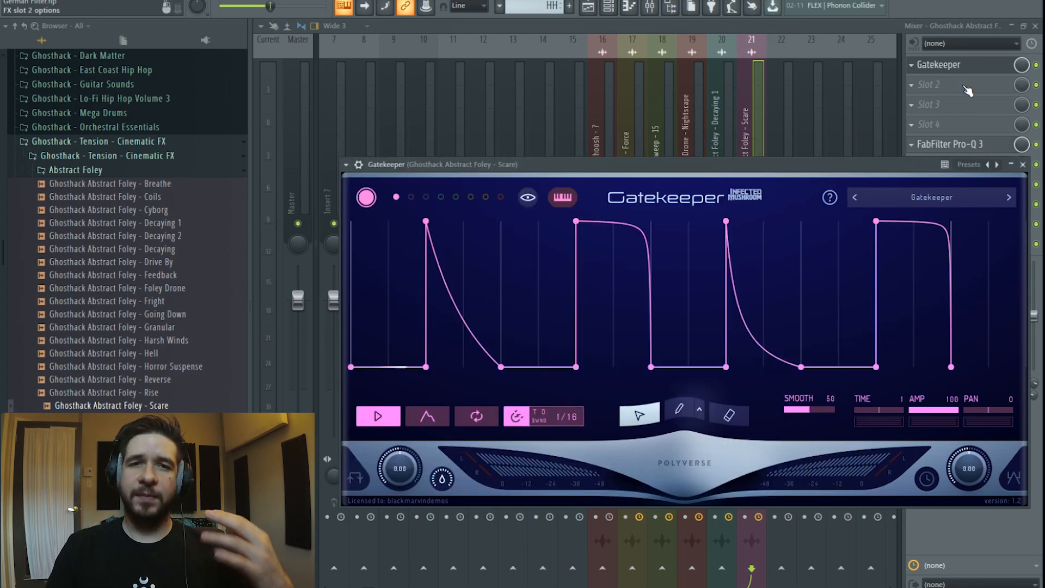
{"action": "left_click", "coordinate": [928, 85]}
{"action": "mouse_move", "coordinate": [925, 102]}
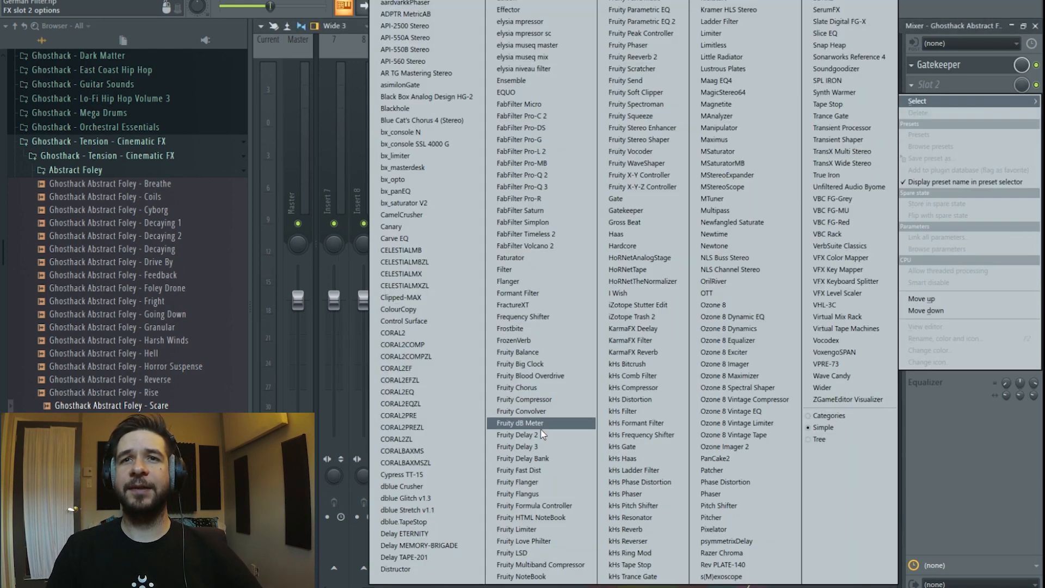
{"action": "left_click", "coordinate": [548, 445]}
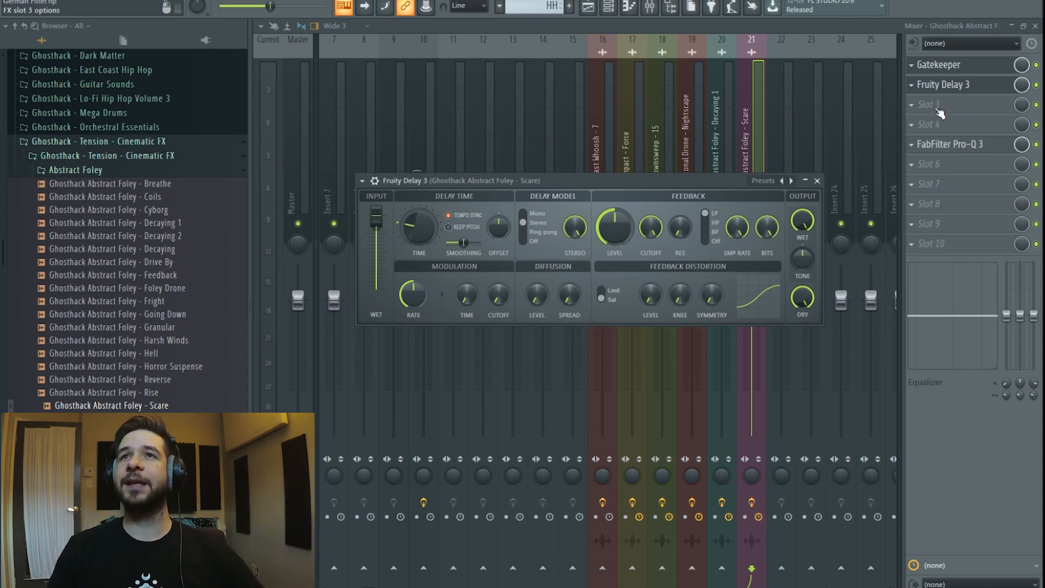
Audition the Scare hit from bar 21 and set the time of its Fruity Delay 3 to 5:3
{"action": "left_click", "coordinate": [595, 11]}
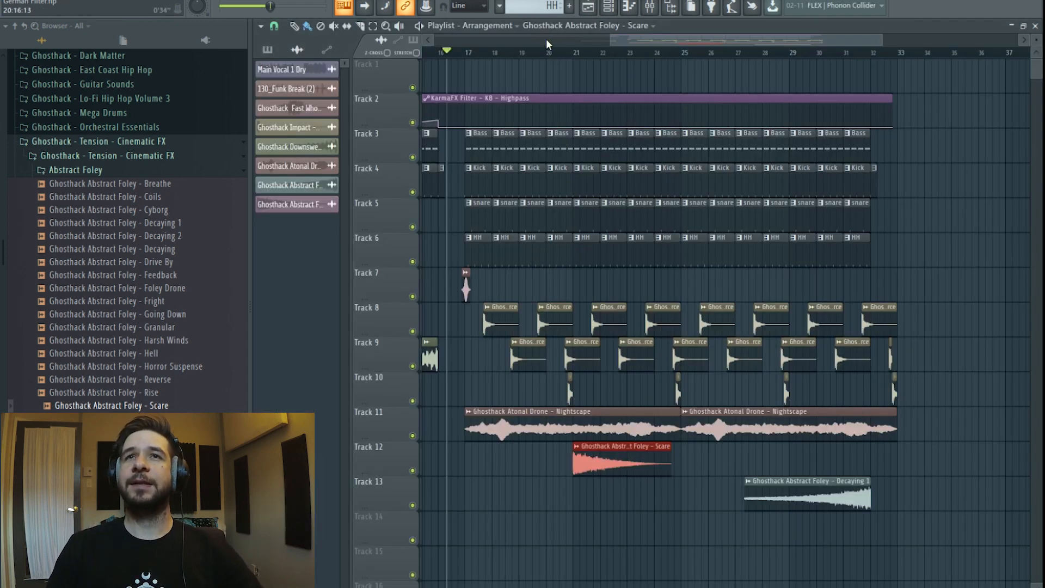
{"action": "left_click", "coordinate": [568, 54]}
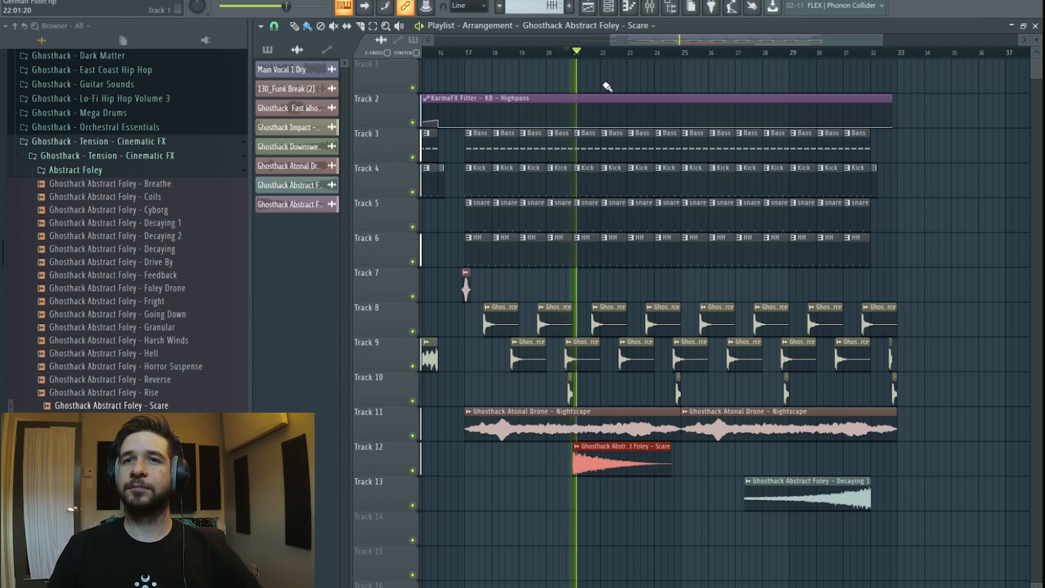
{"action": "left_click", "coordinate": [653, 13]}
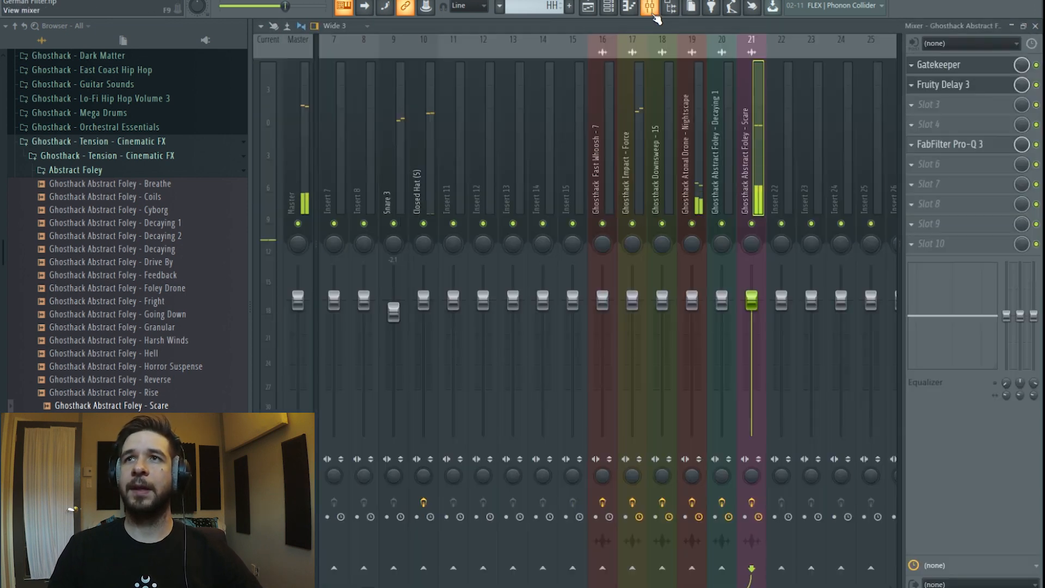
{"action": "left_click", "coordinate": [974, 84]}
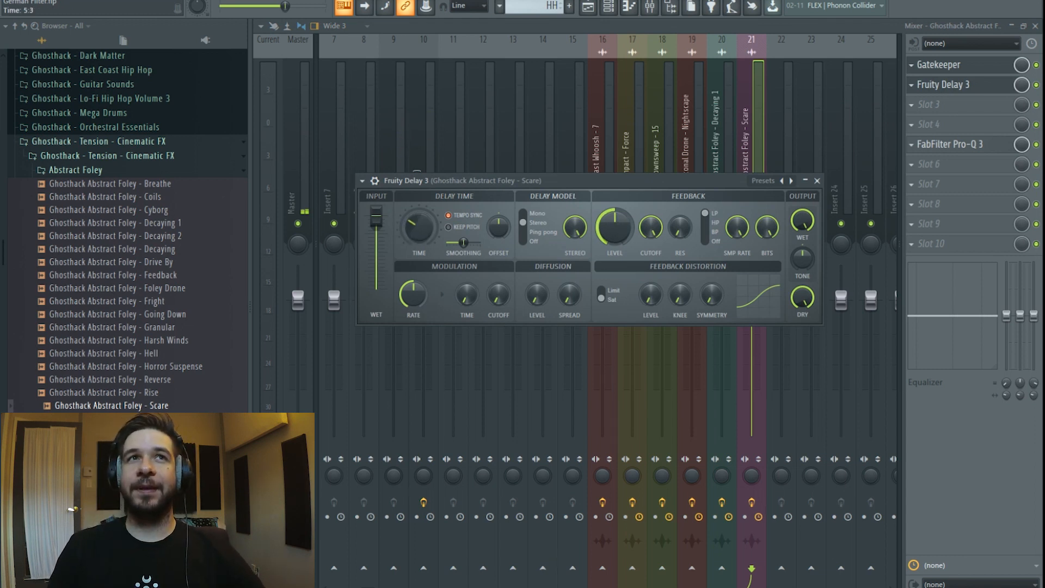
Load the "Chasing her" preset in Gatekeeper on the Scare mixer track
{"action": "left_click", "coordinate": [938, 65]}
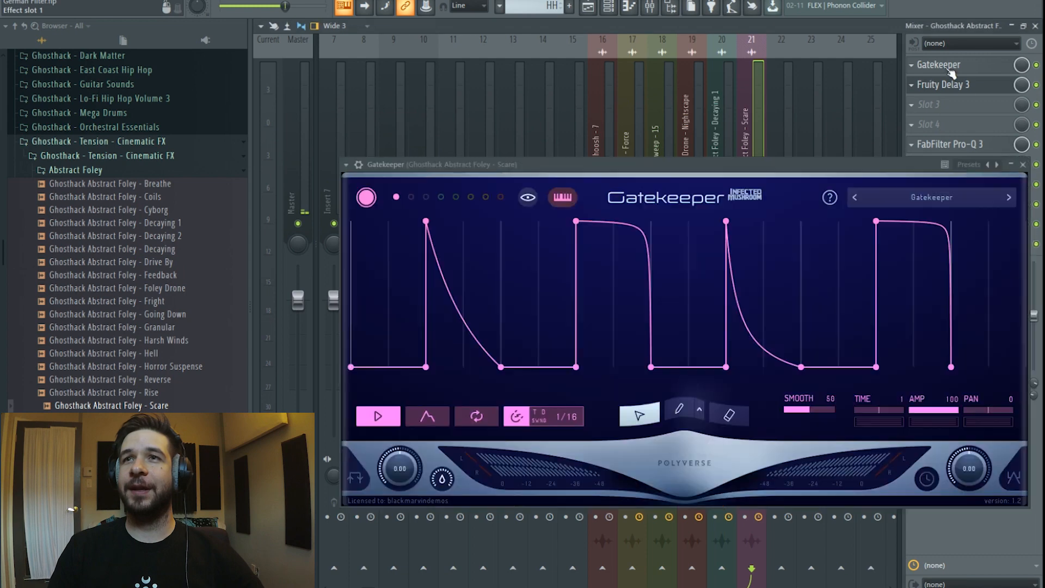
{"action": "left_click", "coordinate": [904, 198]}
{"action": "mouse_move", "coordinate": [913, 334]}
{"action": "left_click", "coordinate": [616, 345]}
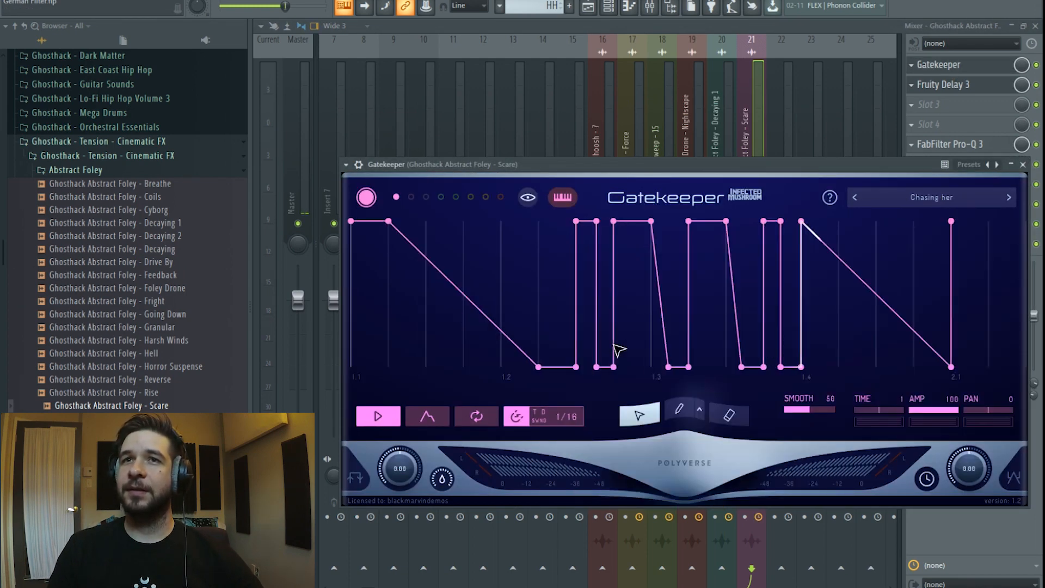
Audition the Scare hit, then give its Fruity Delay 3 a longer time, ping pong mode, offset pan, lower feedback cutoff and 5.6% resonance
{"action": "left_click", "coordinate": [589, 8]}
{"action": "key", "text": "space"}
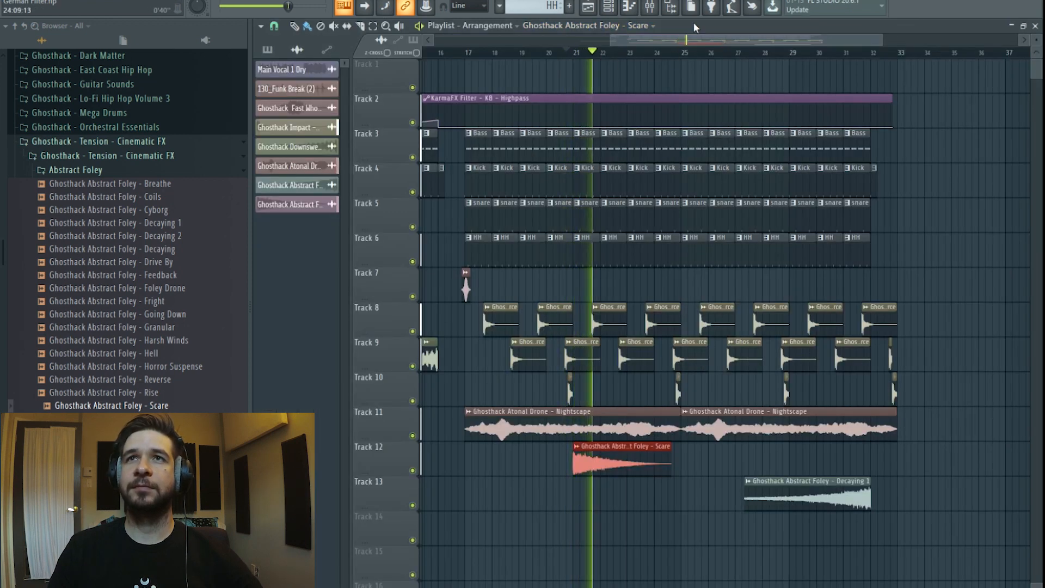
{"action": "key", "text": "F9"}
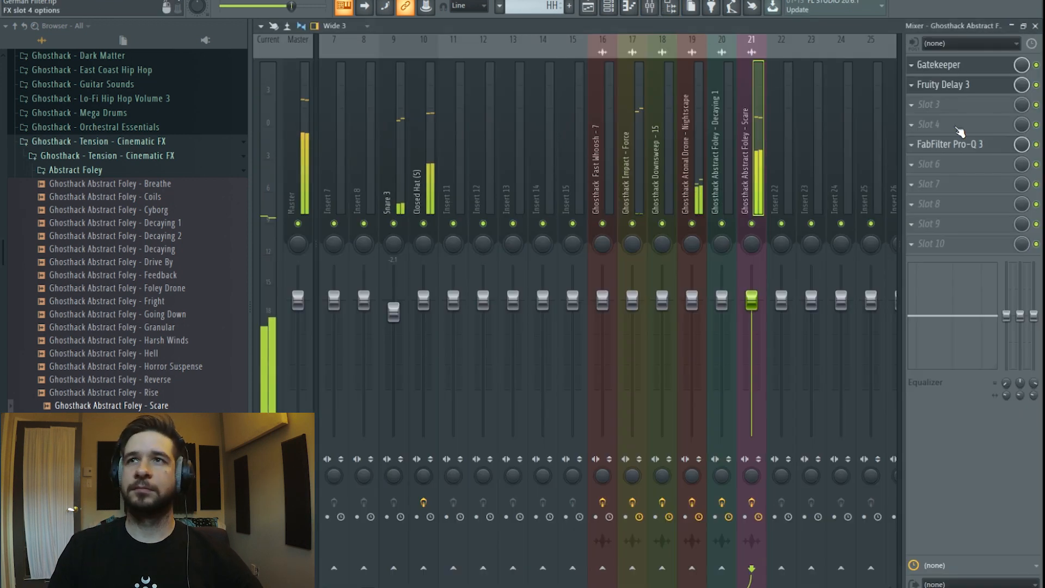
{"action": "left_click", "coordinate": [950, 85]}
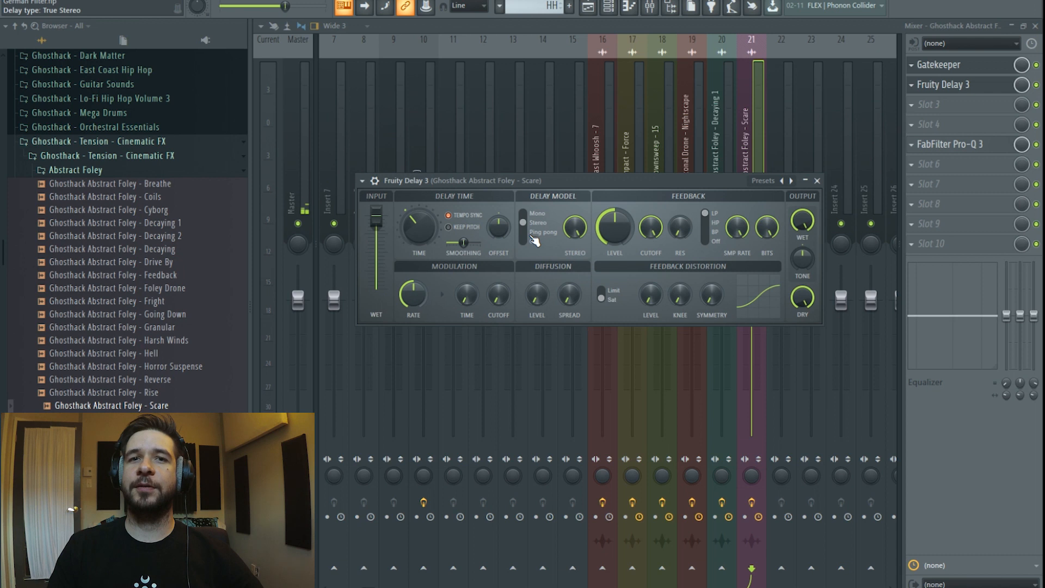
{"action": "left_click_drag", "start_coordinate": [502, 229], "coordinate": [502, 221]}
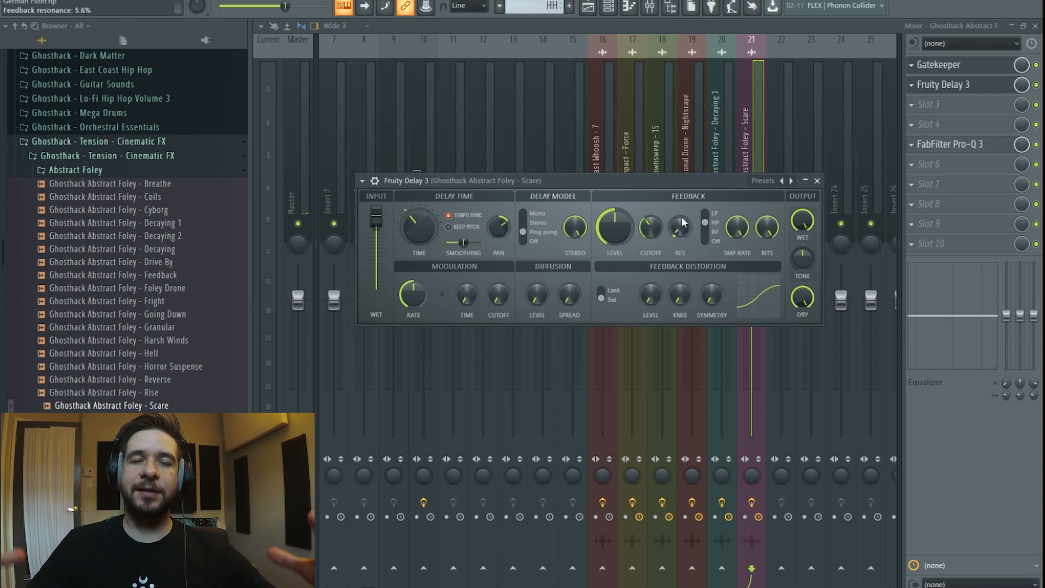
Listen to the processed Scare hit in the drop, then play the whole arrangement from bar 9
{"action": "key", "text": "F5"}
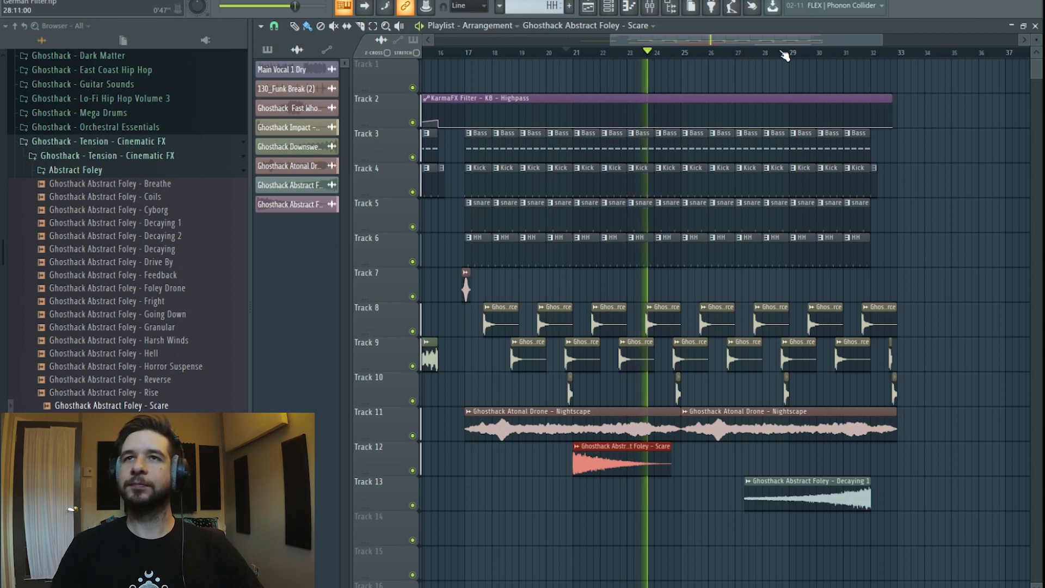
{"action": "scroll", "coordinate": [700, 55], "scroll_direction": "down", "scroll_amount": 3}
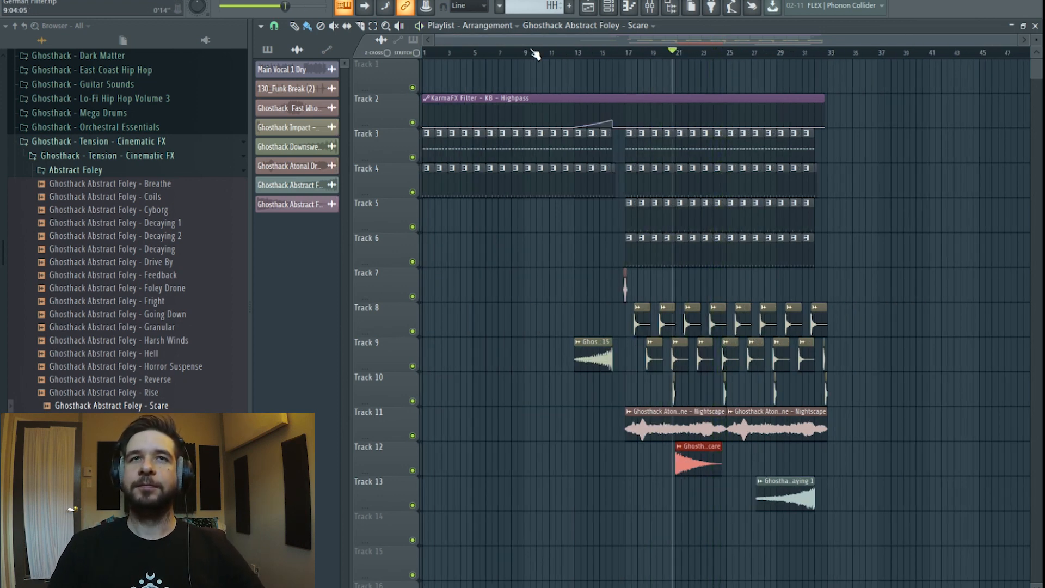
{"action": "left_click", "coordinate": [533, 50]}
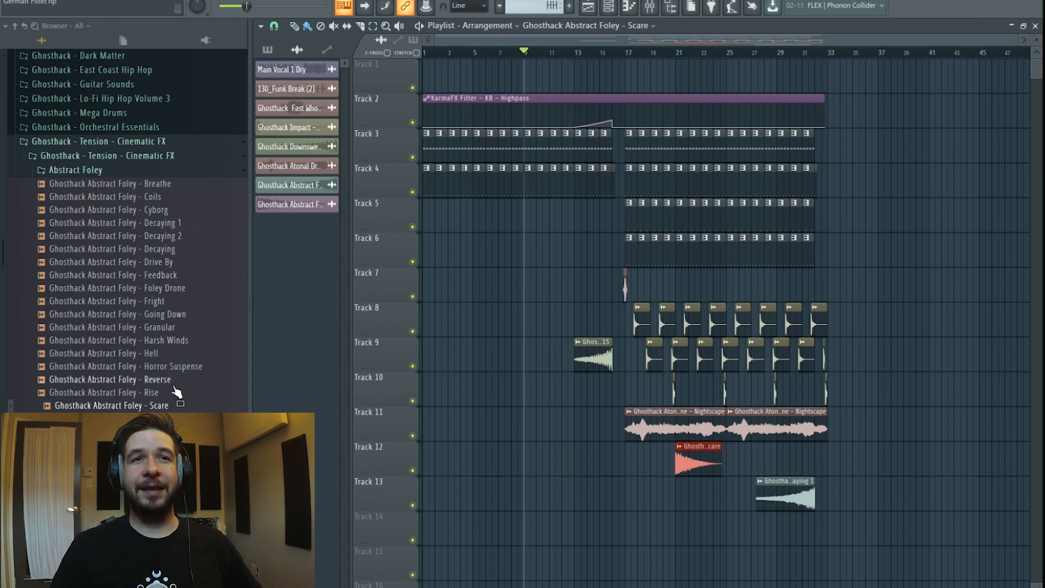
Look through the remaining Abstract Foley samples and play the arrangement from bar 13 through the drop
{"action": "scroll", "coordinate": [177, 391], "scroll_direction": "down", "scroll_amount": 5}
{"action": "scroll", "coordinate": [177, 390], "scroll_direction": "up", "scroll_amount": 3}
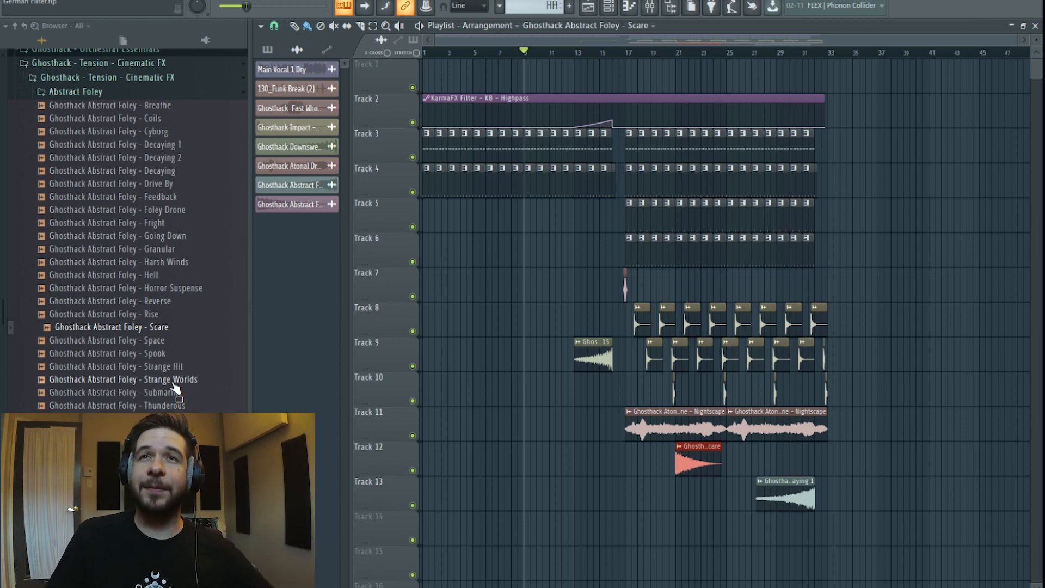
{"action": "left_click", "coordinate": [574, 54]}
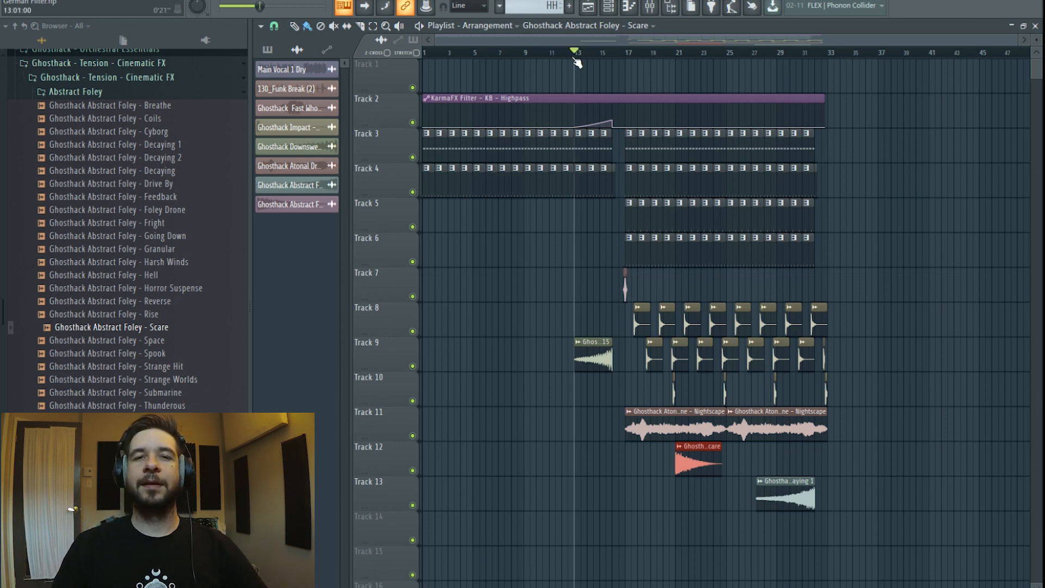
{"action": "key", "text": "space"}
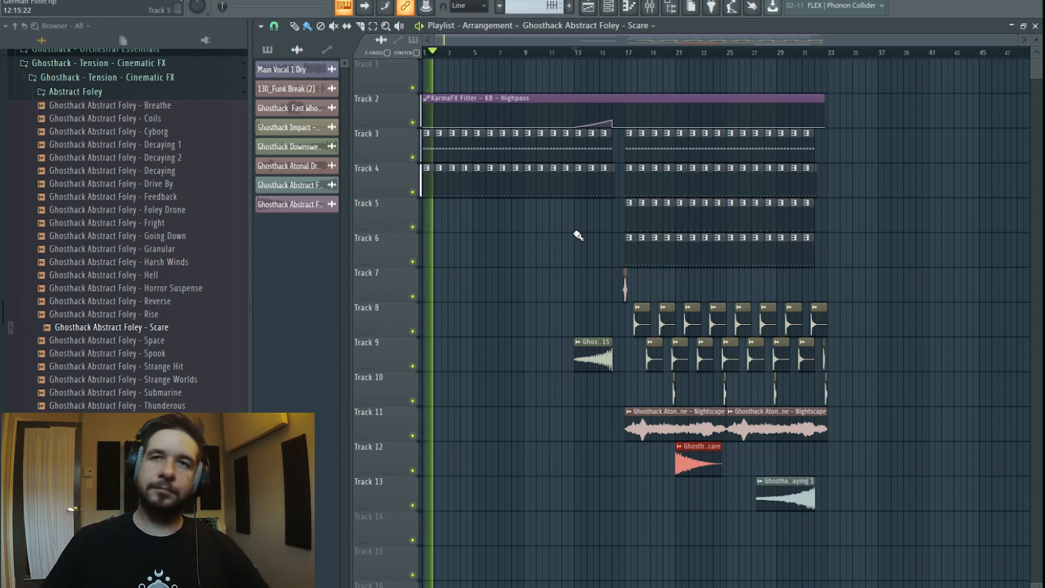
{"action": "left_click", "coordinate": [574, 53]}
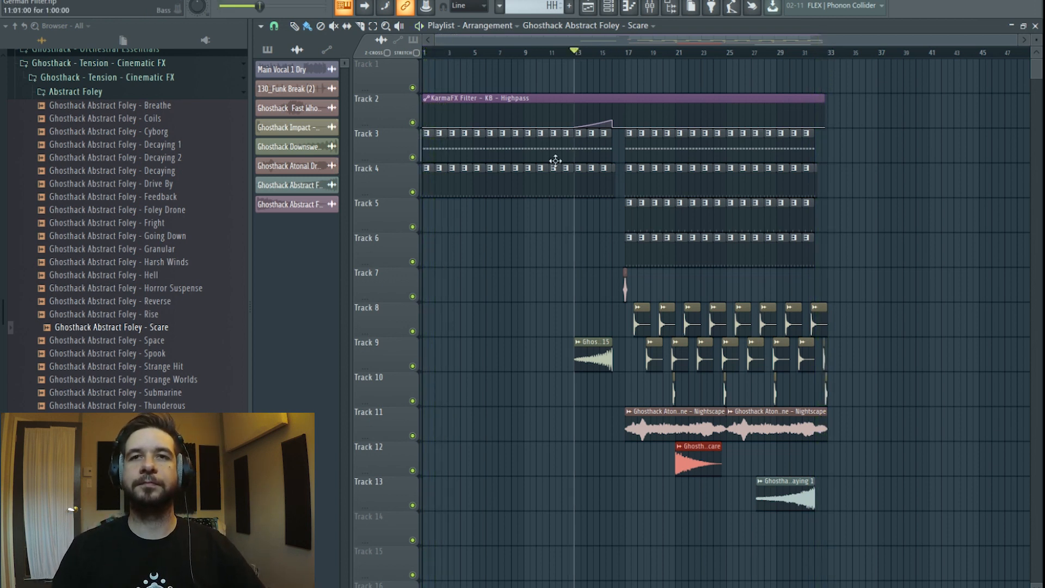